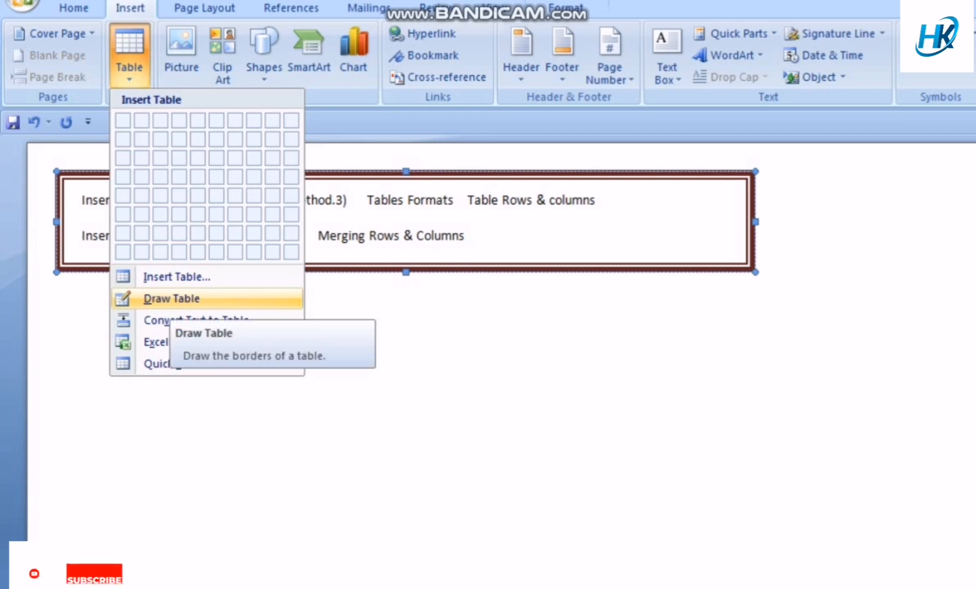
# Step: Draw a single-column table with three stacked rows below the bordered text box using Draw Table
pyautogui.click(171, 298)
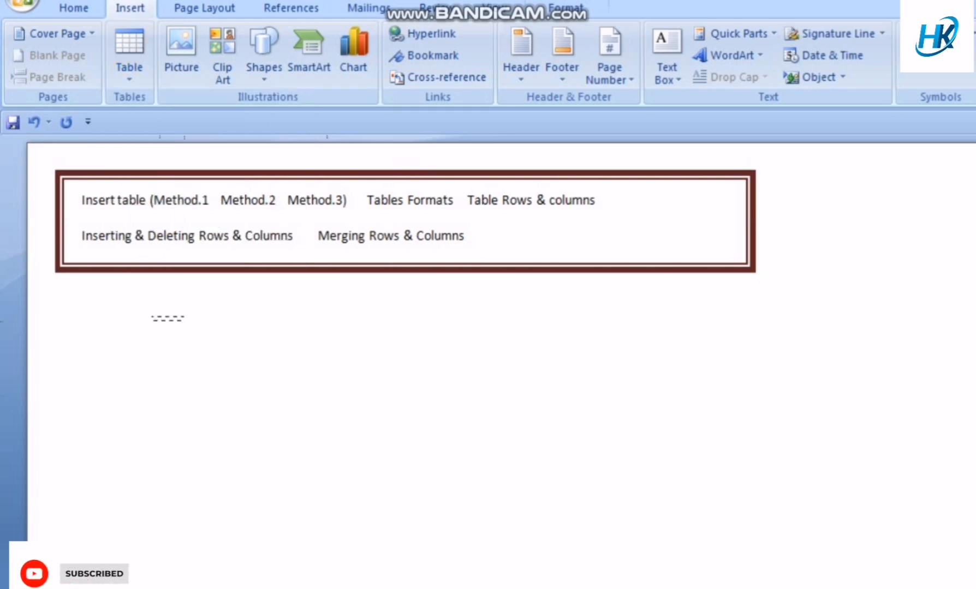
pyautogui.moveTo(216, 477)
pyautogui.mouseDown()
pyautogui.moveTo(333, 450)
pyautogui.moveTo(507, 360)
pyautogui.moveTo(511, 374)
pyautogui.mouseUp()
pyautogui.moveTo(156, 372)
pyautogui.mouseDown()
pyautogui.moveTo(157, 403)
pyautogui.moveTo(381, 439)
pyautogui.moveTo(509, 441)
pyautogui.mouseUp()
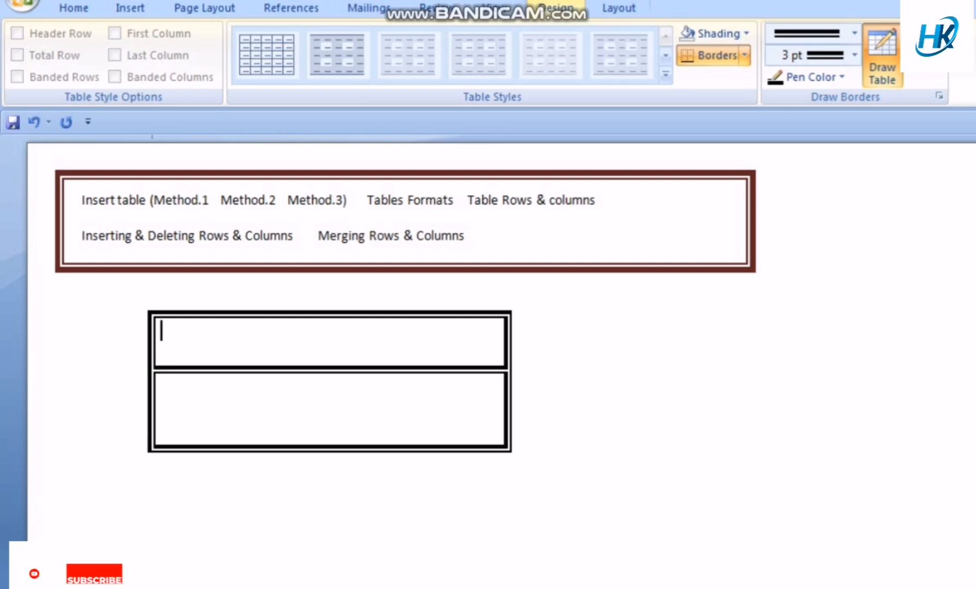
pyautogui.moveTo(155, 448)
pyautogui.mouseDown()
pyautogui.moveTo(381, 496)
pyautogui.moveTo(508, 508)
pyautogui.moveTo(509, 521)
pyautogui.mouseUp()
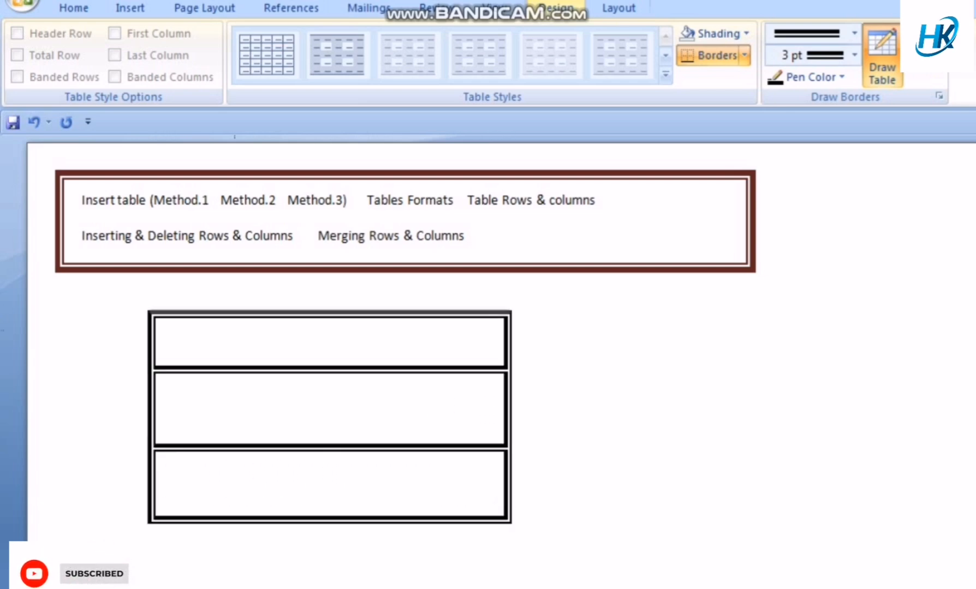
# Step: Draw three full-height vertical lines through the table to divide it into four columns, and stop drawing
pyautogui.moveTo(235, 317); pyautogui.dragTo(235, 521)
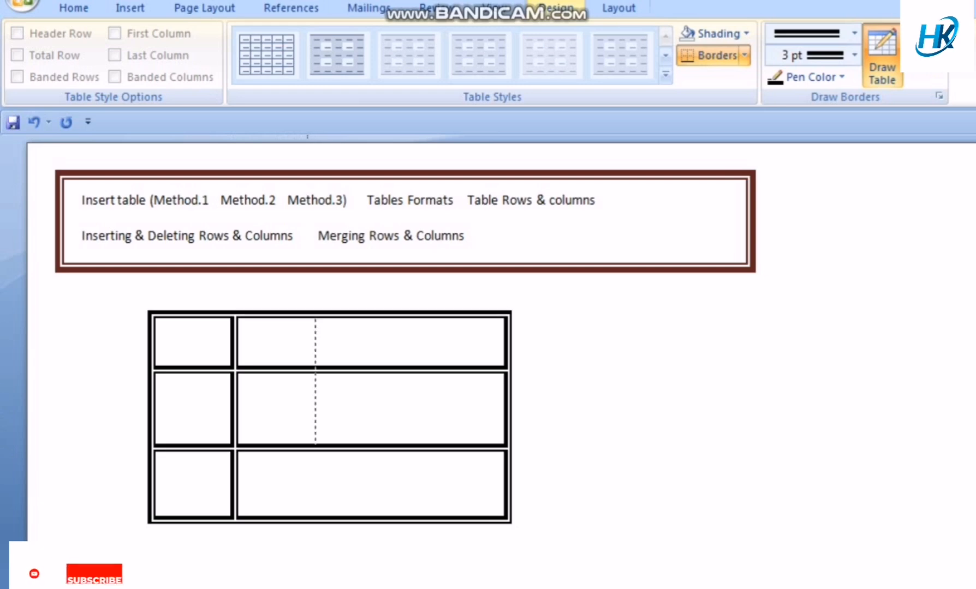
pyautogui.moveTo(315, 443); pyautogui.dragTo(315, 518)
pyautogui.moveTo(407, 320)
pyautogui.mouseDown()
pyautogui.moveTo(389, 444)
pyautogui.moveTo(409, 518)
pyautogui.mouseUp()
pyautogui.press('Escape')
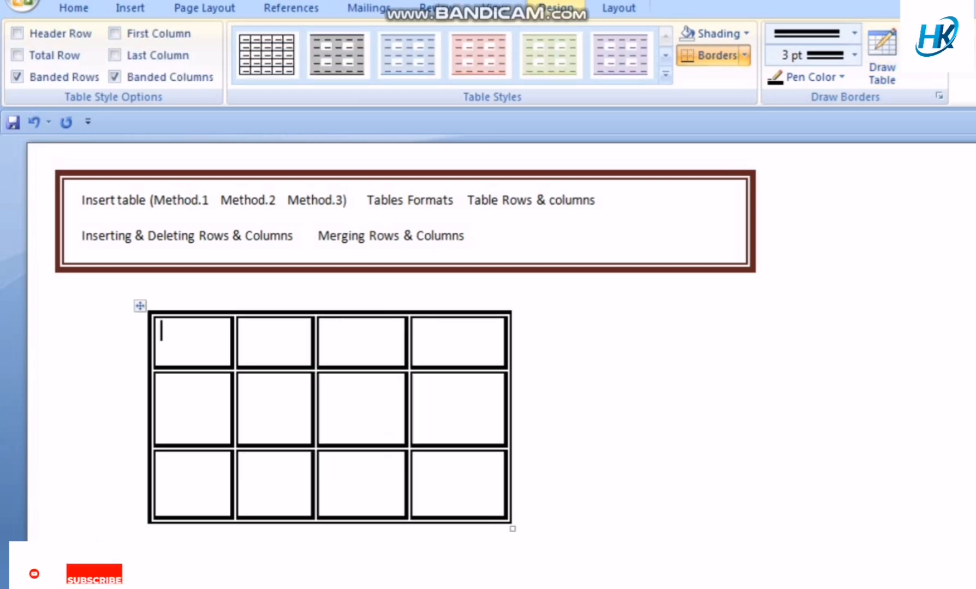
# Step: Fill the drawn table's header row with Sr/, Name, Phy. and CS
pyautogui.write('Sr/')
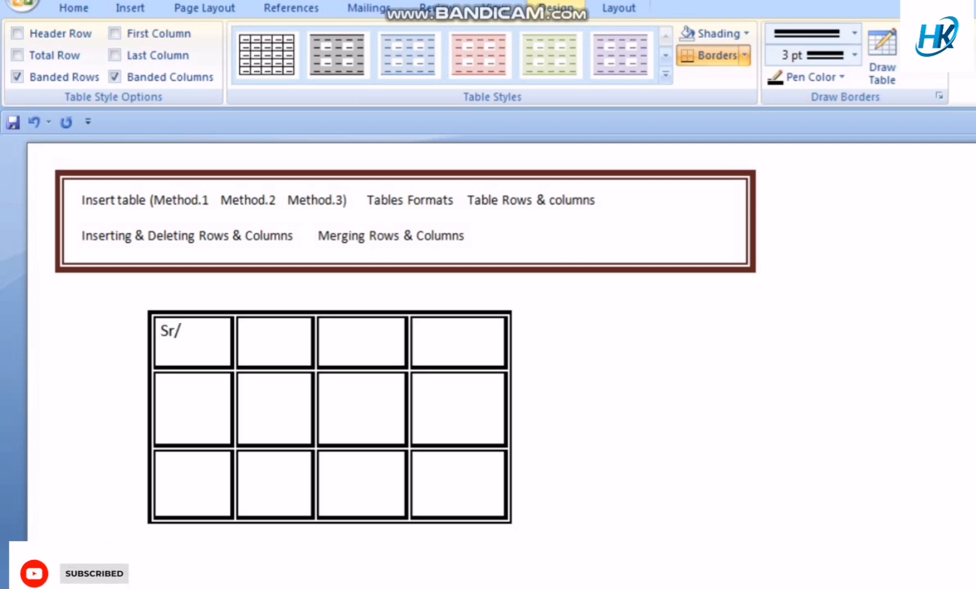
pyautogui.click(245, 331)
pyautogui.write('Name')
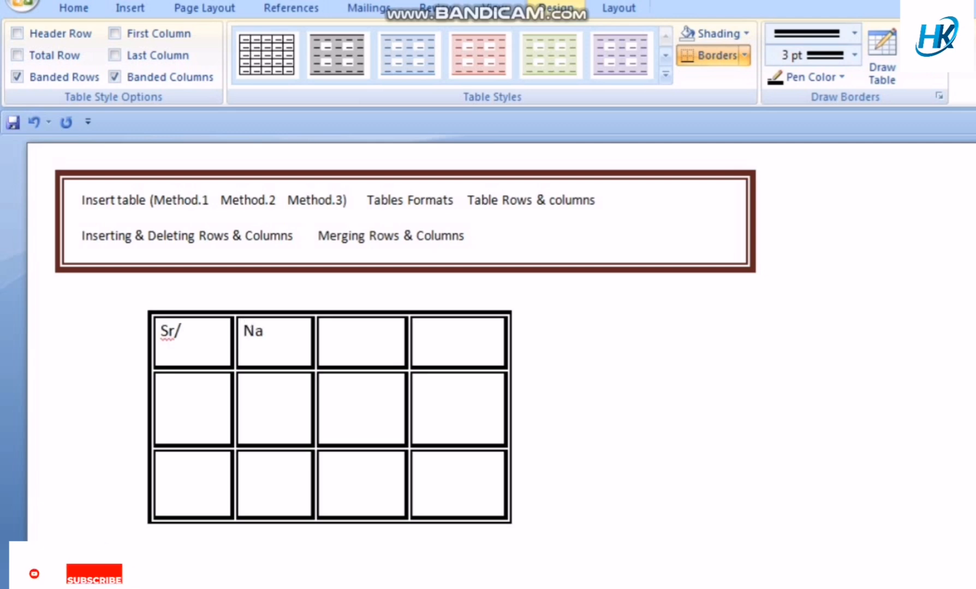
pyautogui.press('Tab')
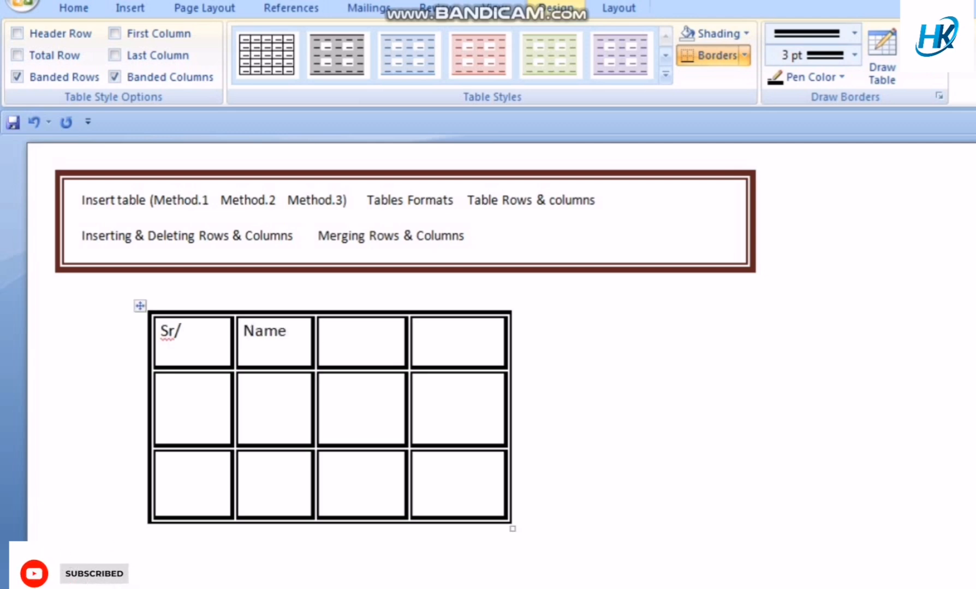
pyautogui.write('Phy.')
pyautogui.press('Tab')
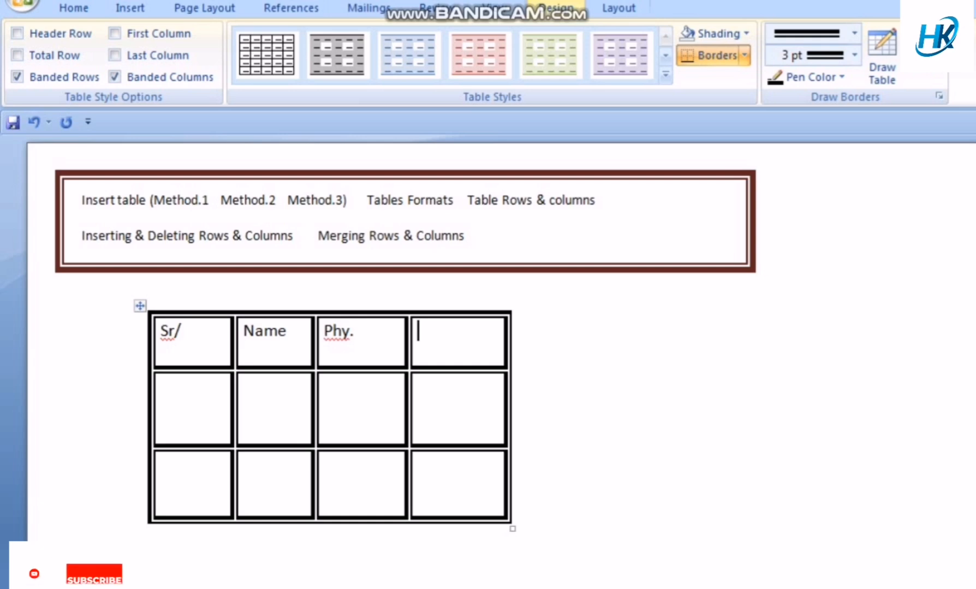
pyautogui.write('CS')
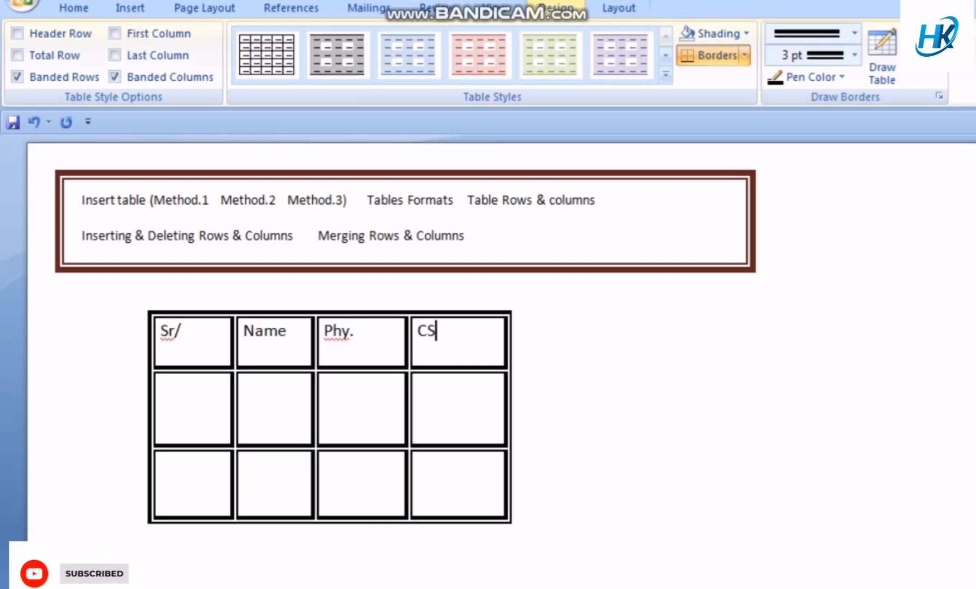
# Step: Number the two rows under the header 1 and 2, and enter a student's first name in each row's Name cell
pyautogui.write('1')
pyautogui.click(162, 464)
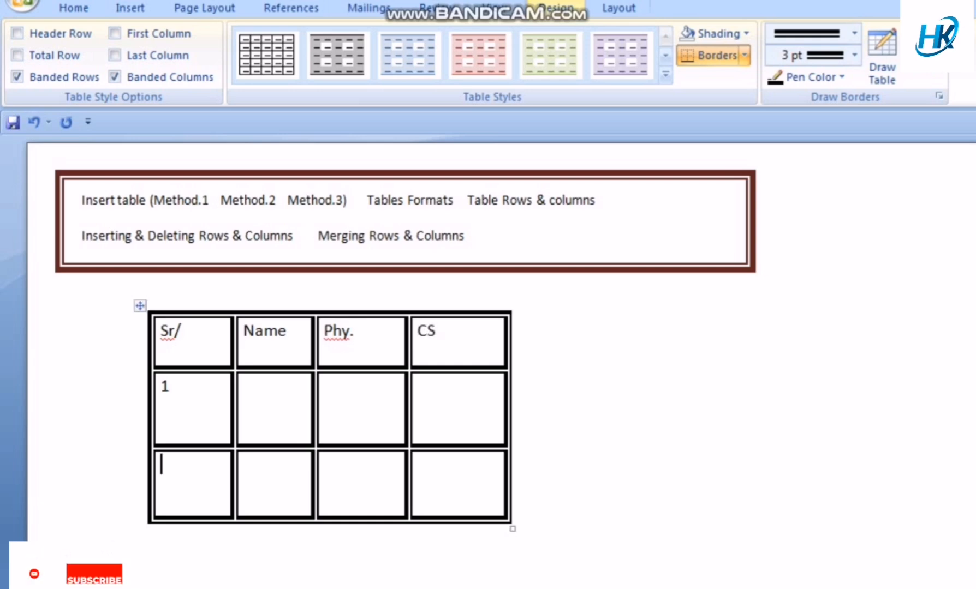
pyautogui.write('2')
pyautogui.click(244, 386)
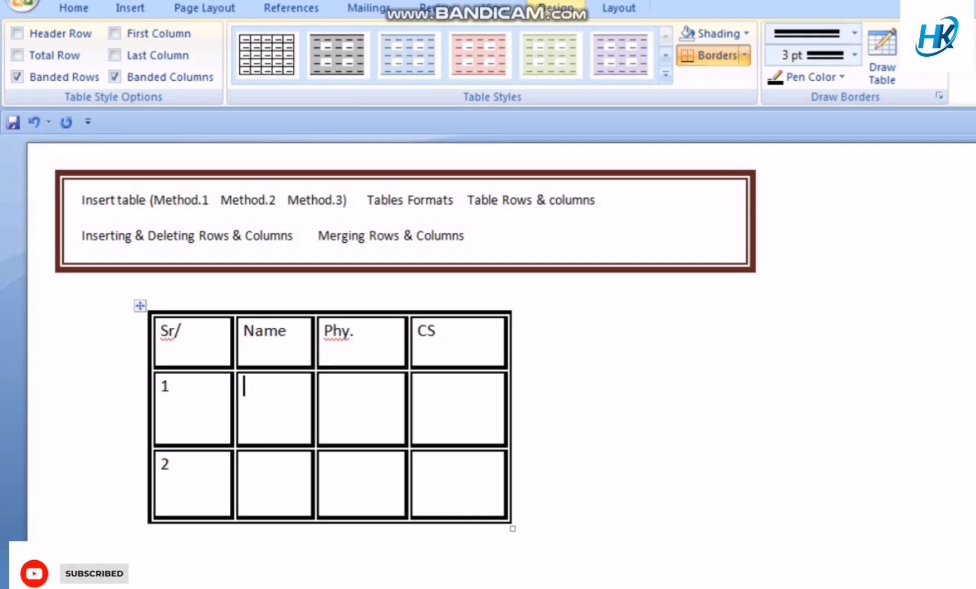
pyautogui.write('Ali')
pyautogui.click(245, 464)
pyautogui.write('Husnain')
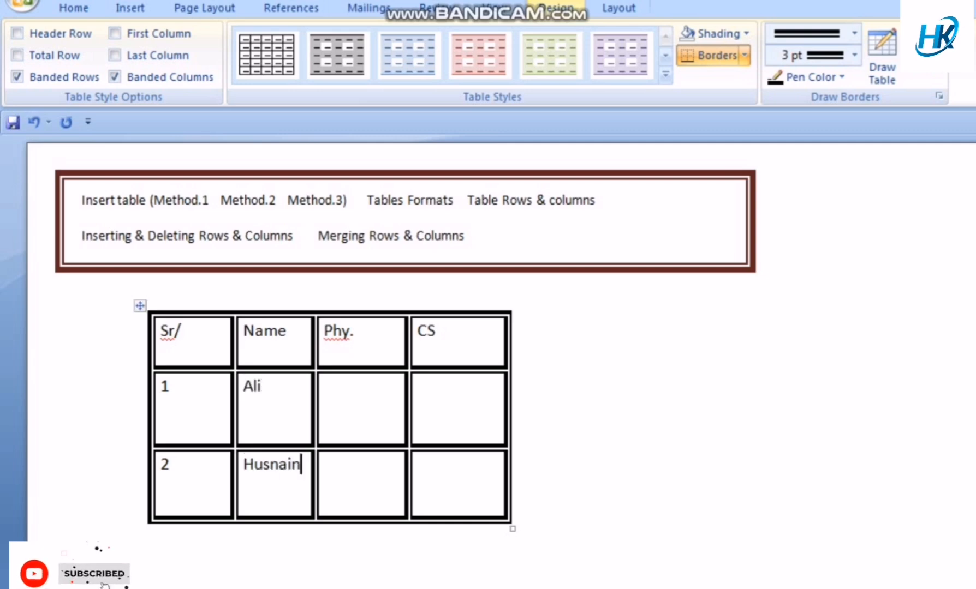
# Step: Enter the marks 40 and 20 under Phy. and 45 and 30 under CS for rows 1 and 2
pyautogui.click(325, 387)
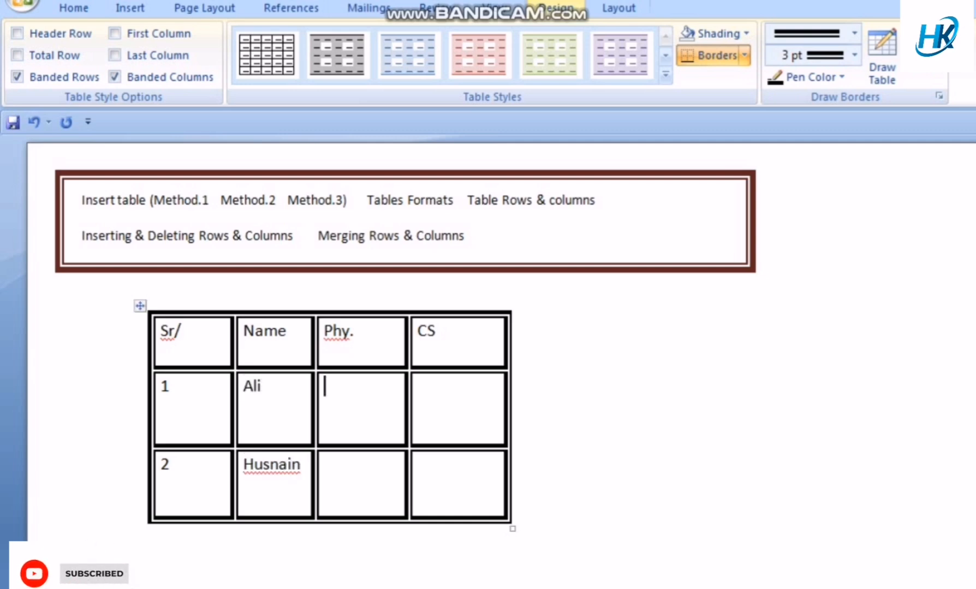
pyautogui.write('40')
pyautogui.click(325, 465)
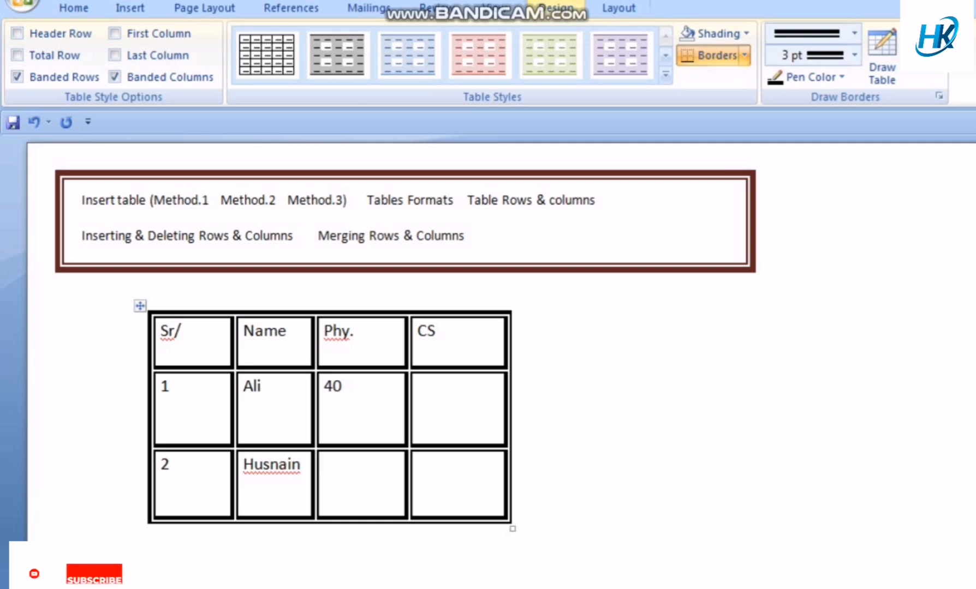
pyautogui.write('20')
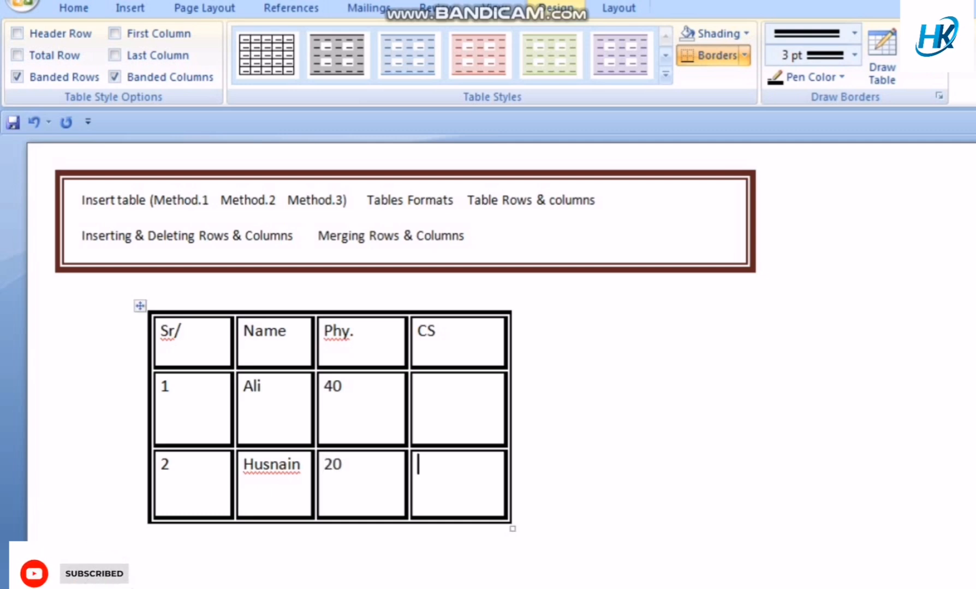
pyautogui.click(419, 386)
pyautogui.write('45')
pyautogui.click(419, 464)
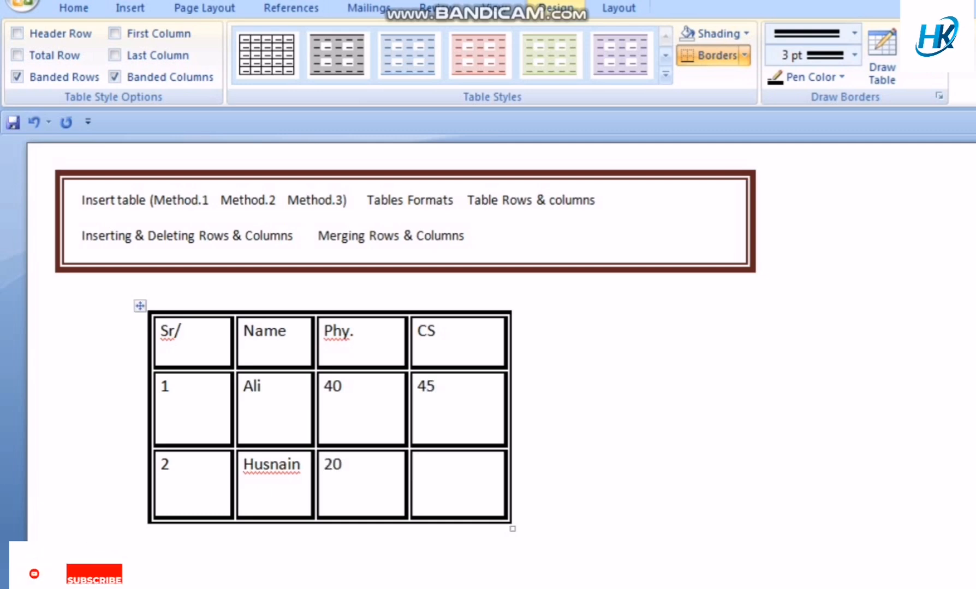
pyautogui.write('30')
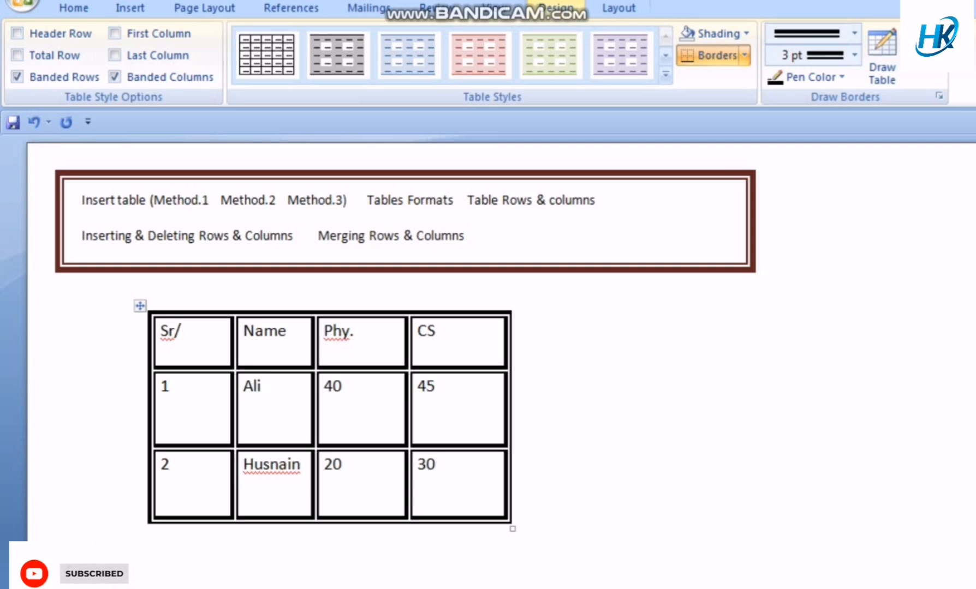
# Step: Select the whole drawn table and remove it from the document
pyautogui.click(139, 306)
pyautogui.rightClick(140, 306)
pyautogui.click(164, 318)
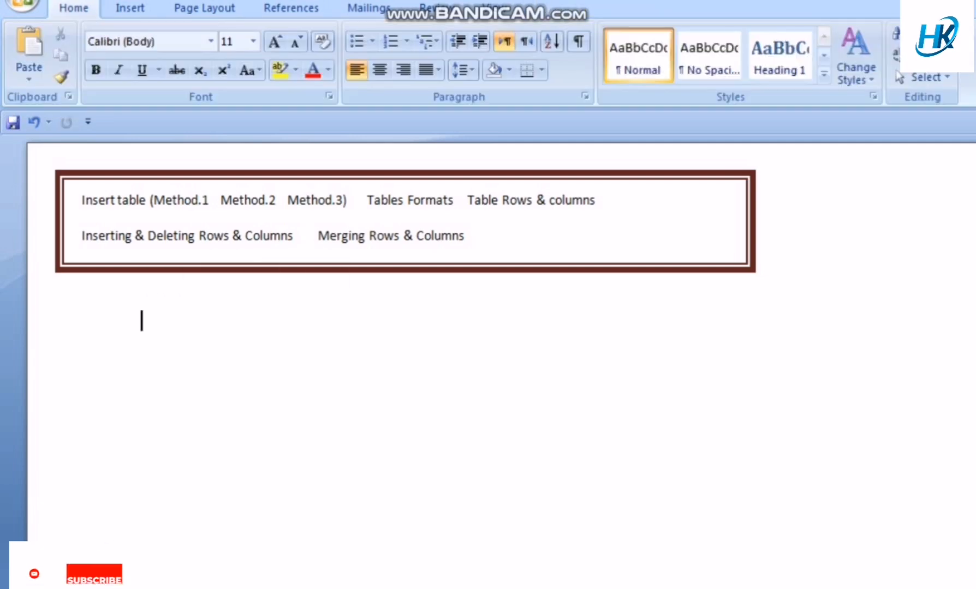
pyautogui.moveTo(221, 200); pyautogui.dragTo(276, 200)
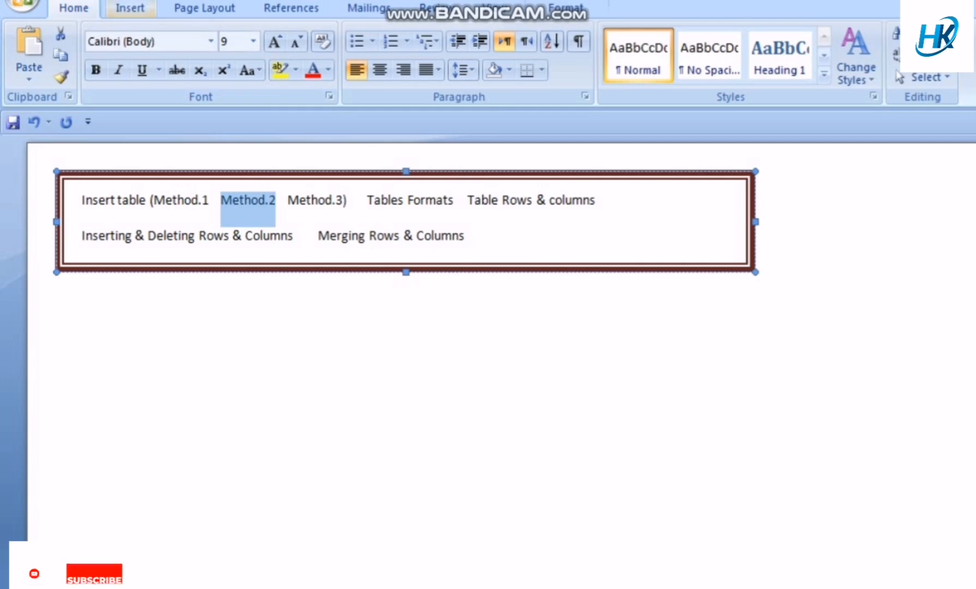
pyautogui.click(130, 8)
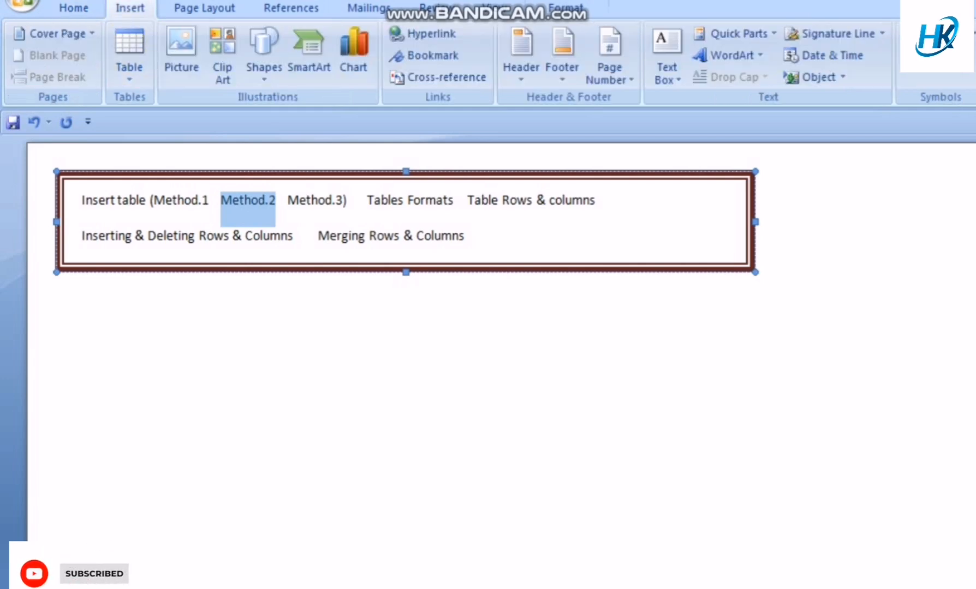
pyautogui.click(130, 52)
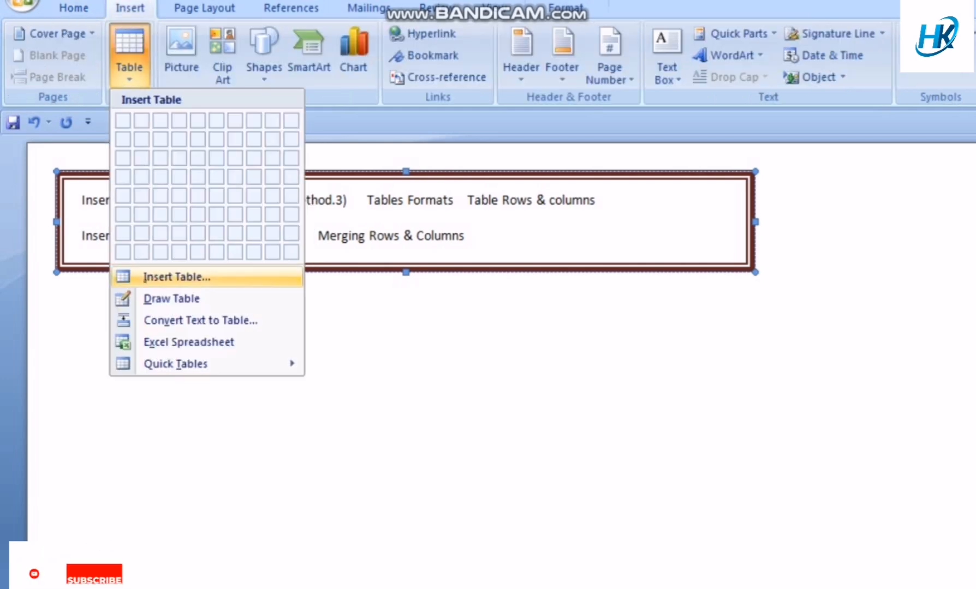
pyautogui.click(165, 278)
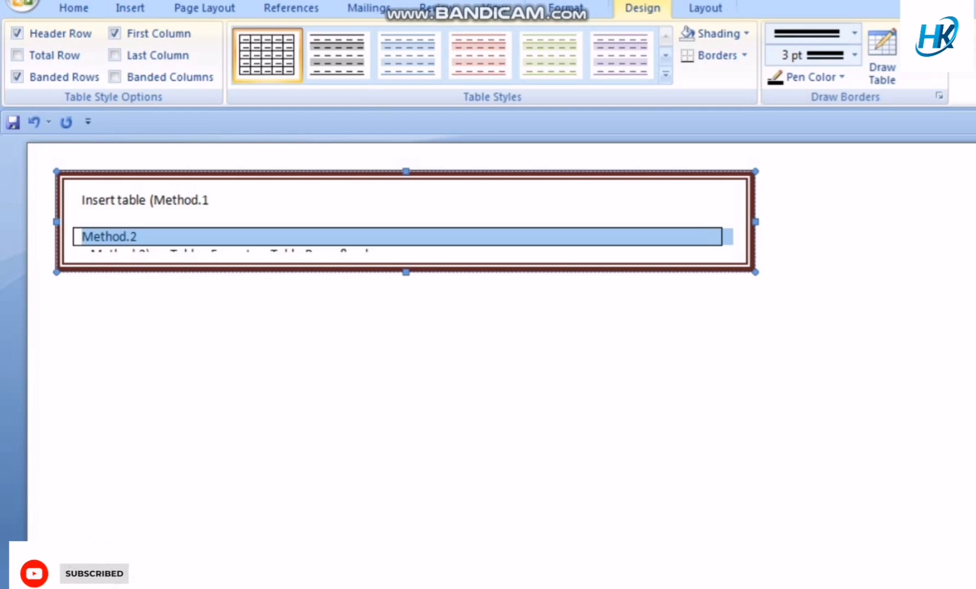
pyautogui.hotkey('ctrl', 'z')
# Step: Insert a table with 4 columns and 5 rows below the bordered text box using the Insert Table dialog
pyautogui.click(142, 320)
pyautogui.click(129, 8)
pyautogui.click(129, 55)
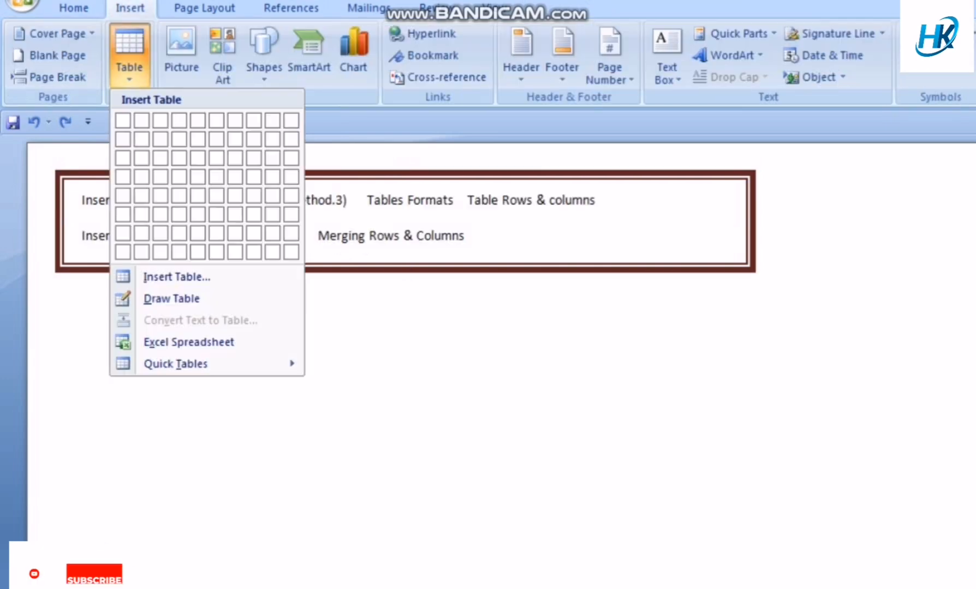
pyautogui.click(176, 277)
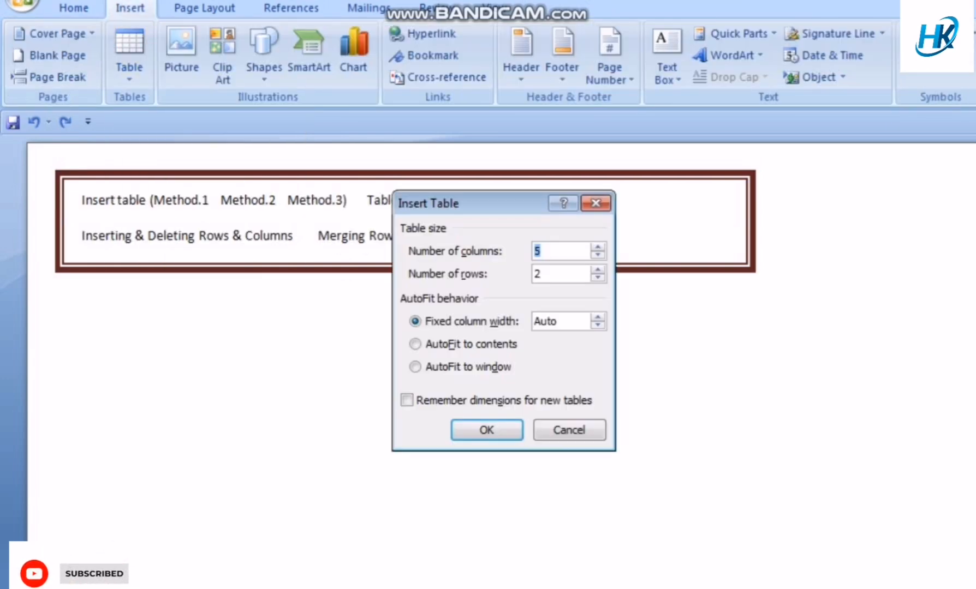
pyautogui.write('2')
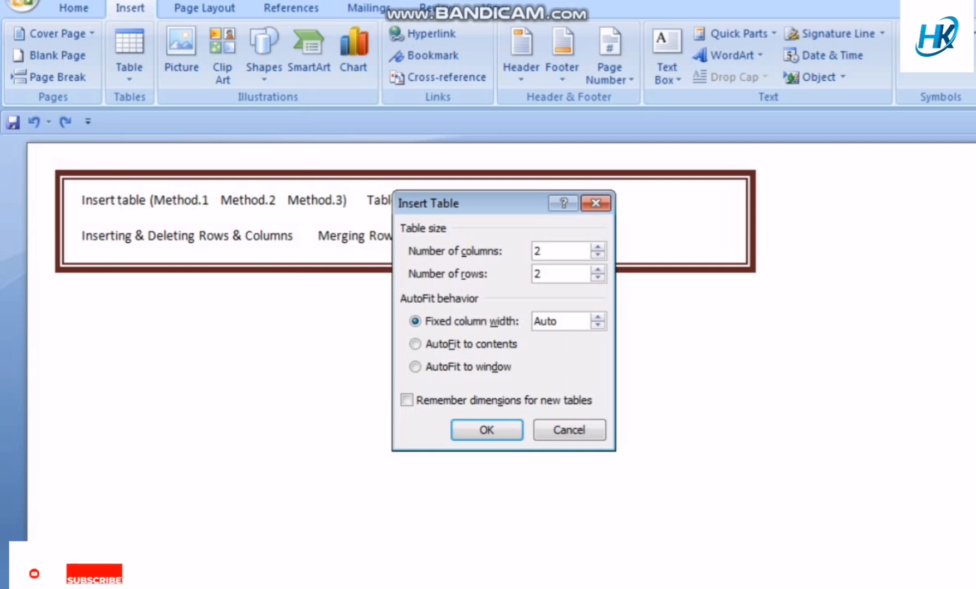
pyautogui.press('Tab')
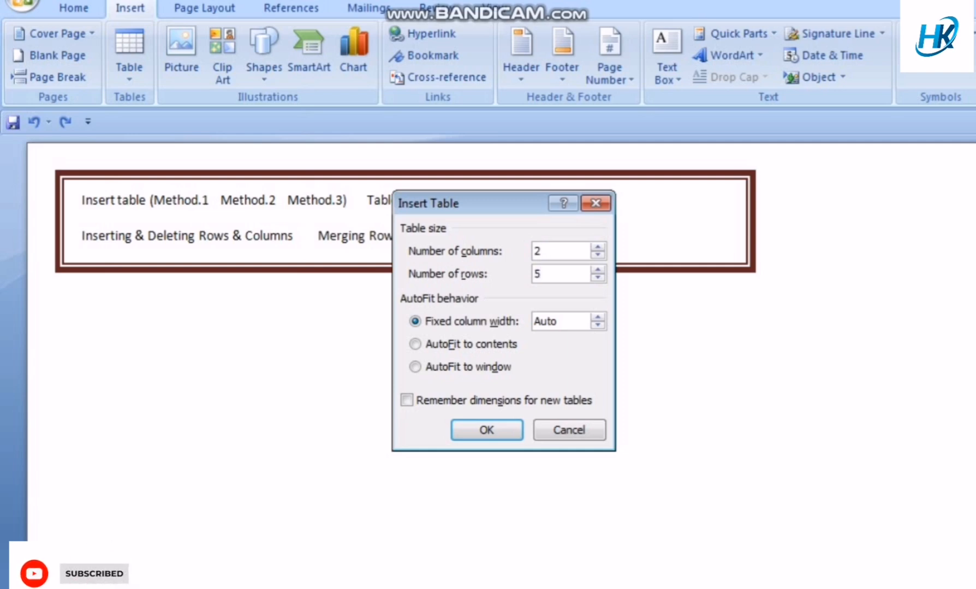
pyautogui.click(597, 247)
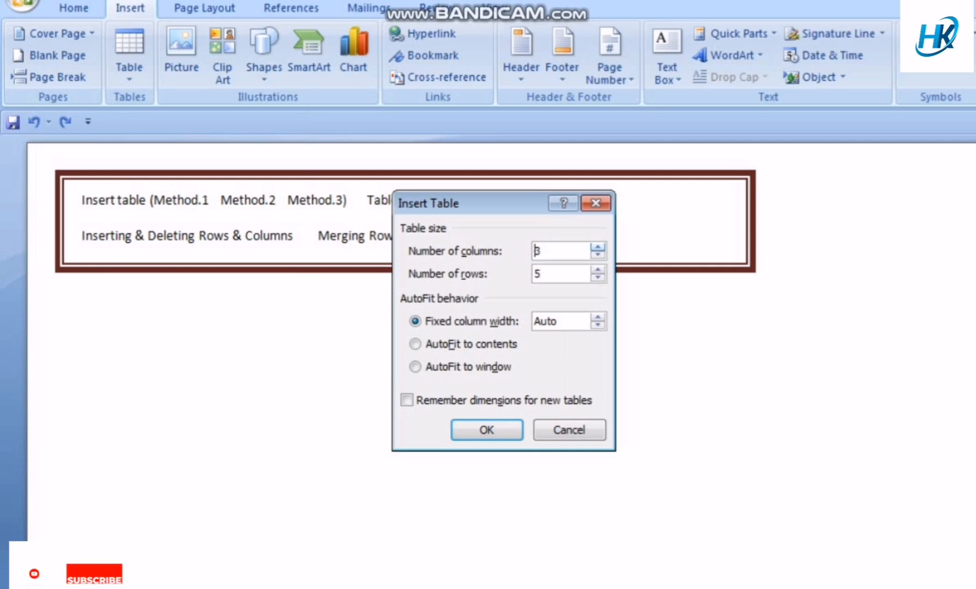
pyautogui.click(597, 247)
pyautogui.click(598, 270)
pyautogui.click(486, 430)
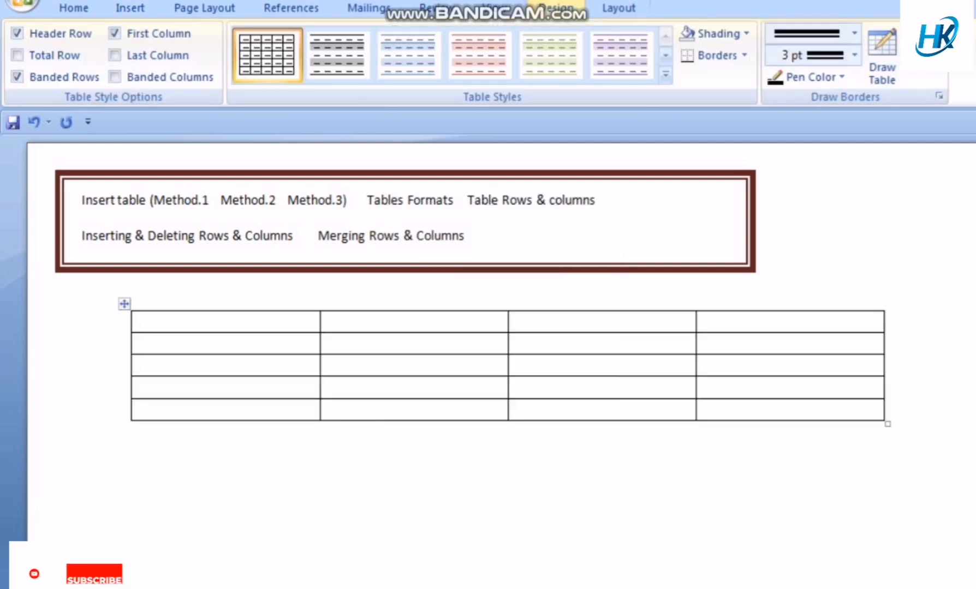
# Step: Fill the new table's header row with Sr, Name, Phy and CS
pyautogui.write('Sr')
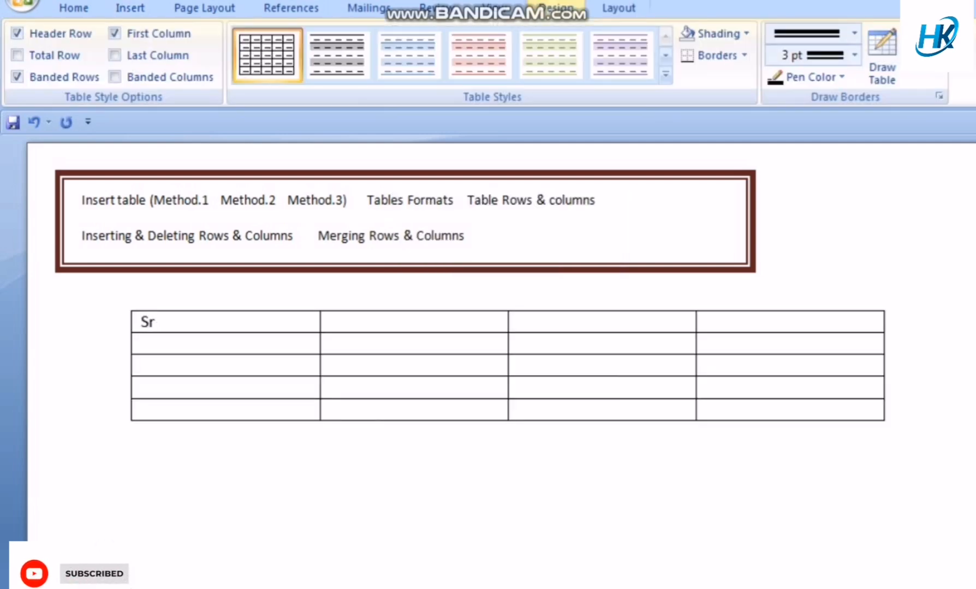
pyautogui.press('Tab')
pyautogui.write('Name')
pyautogui.press('Tab')
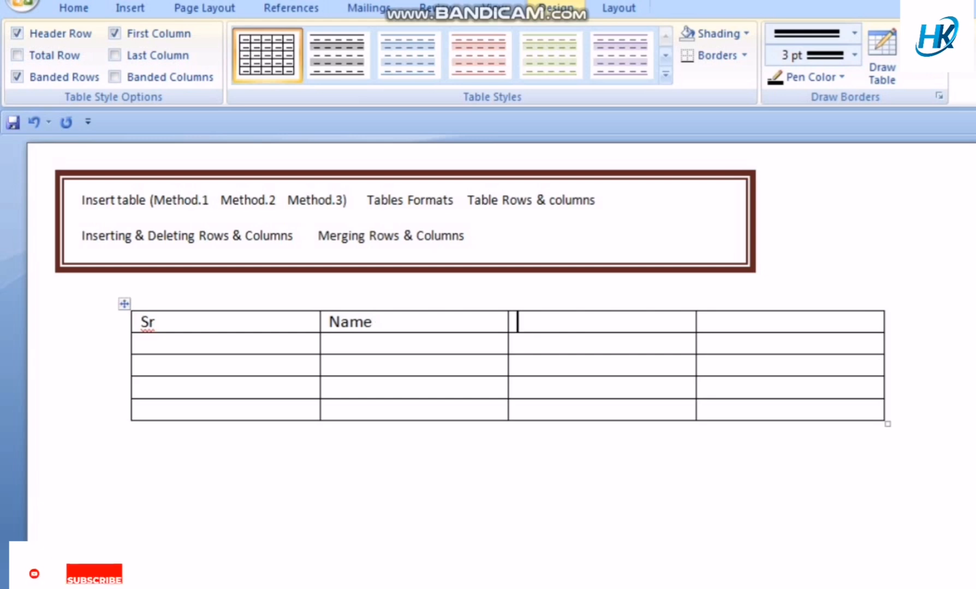
pyautogui.write('Phy')
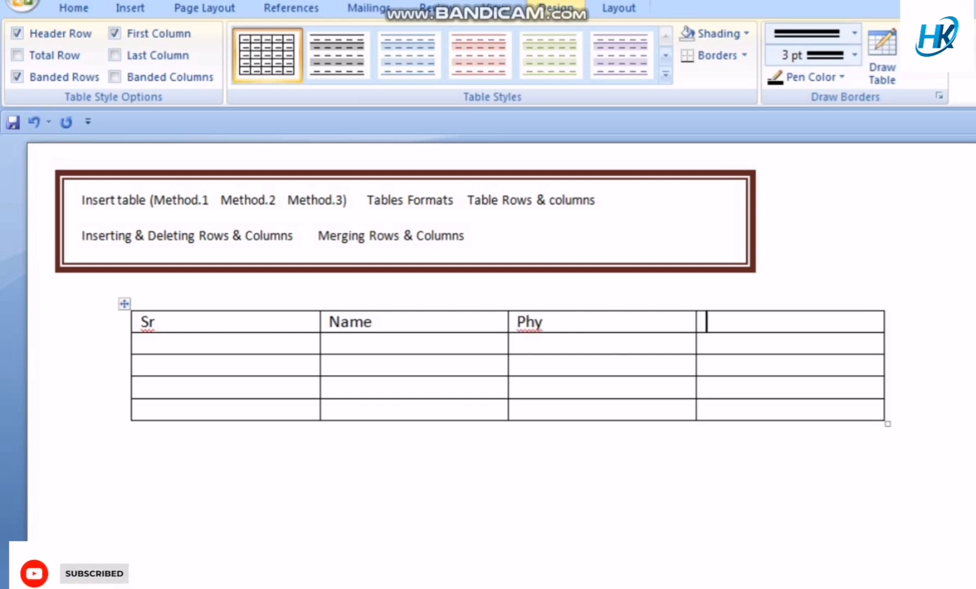
pyautogui.write('Cs')
pyautogui.press('Tab')
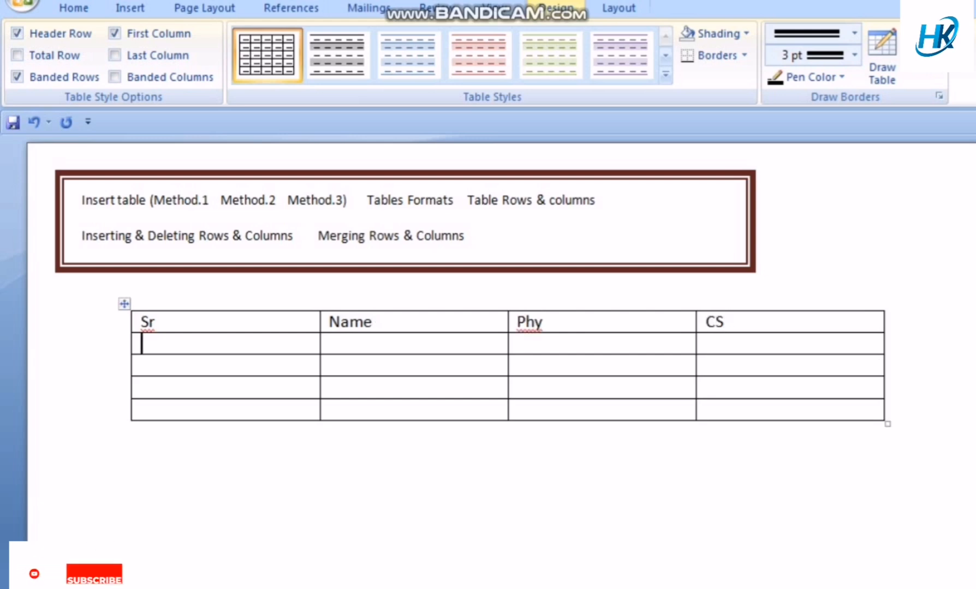
# Step: Fill the first student's row with Sr 1, the student's name, 45 under Phy and 30 under CS
pyautogui.write('1')
pyautogui.press('Tab')
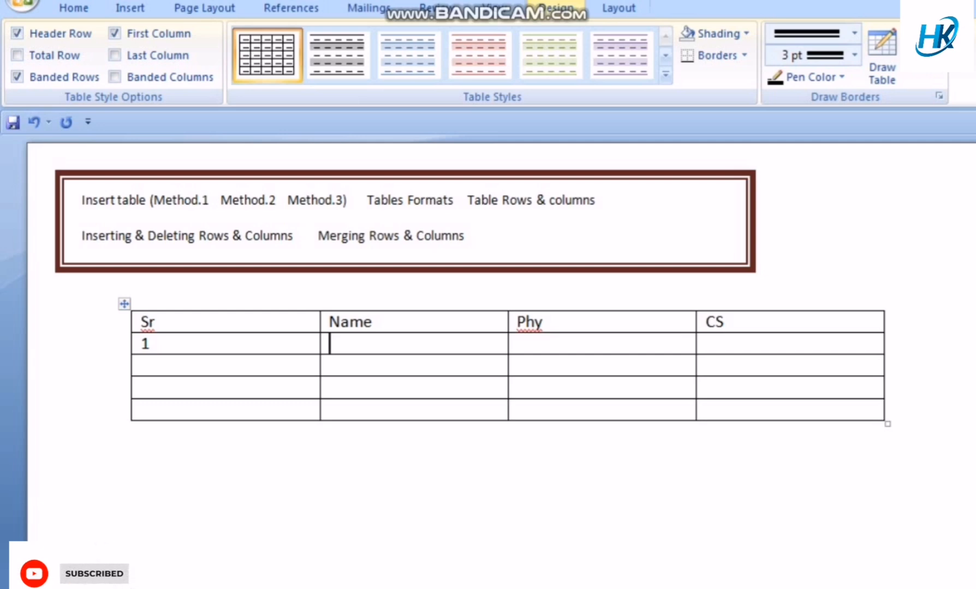
pyautogui.write('Ali')
pyautogui.press('Tab')
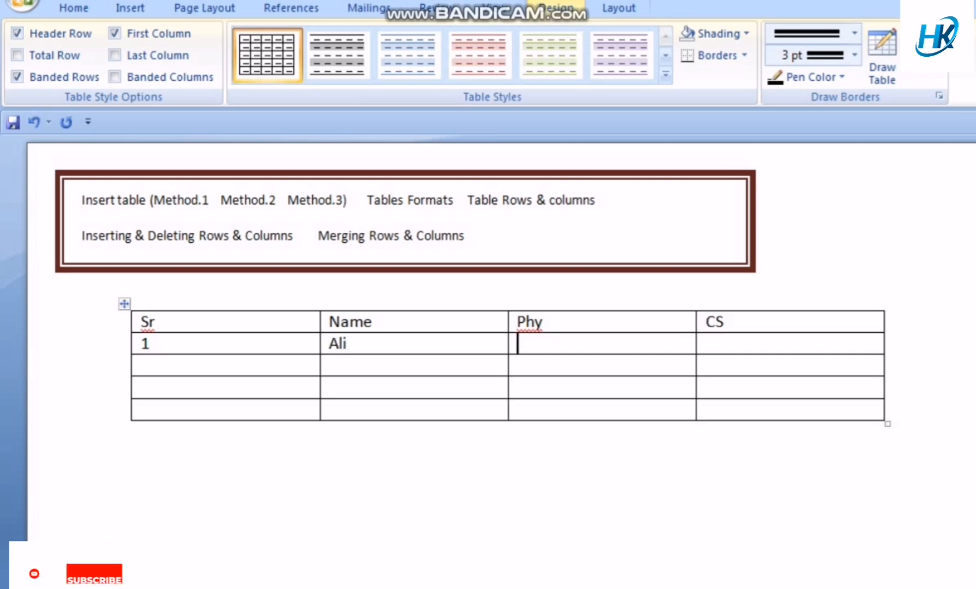
pyautogui.write('45')
pyautogui.press('Tab')
pyautogui.write('3')
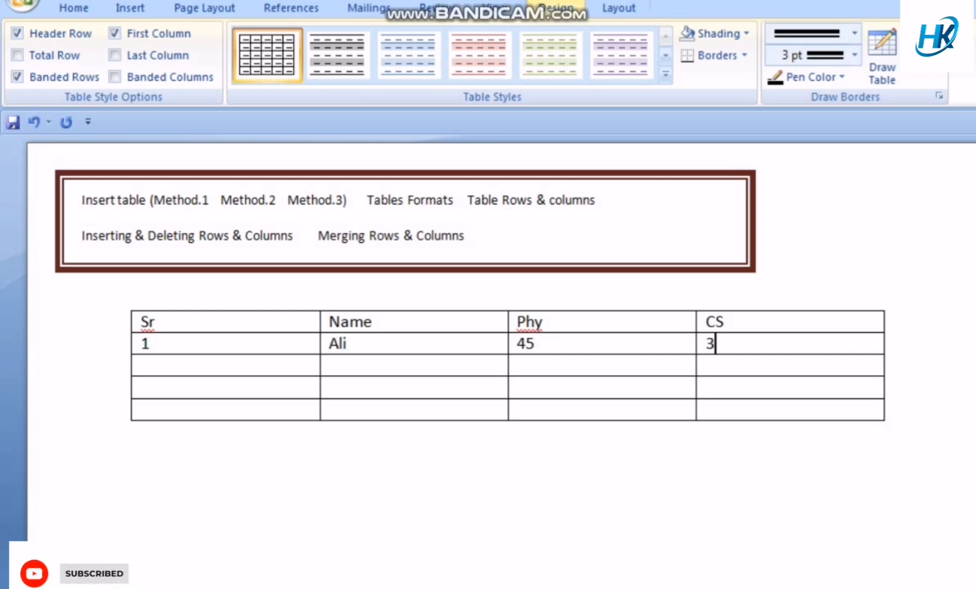
# Step: Fill the second student's row with Sr 2, the student's name, 40 under Phy and 45 under CS
pyautogui.press('Tab')
pyautogui.write('2 ')
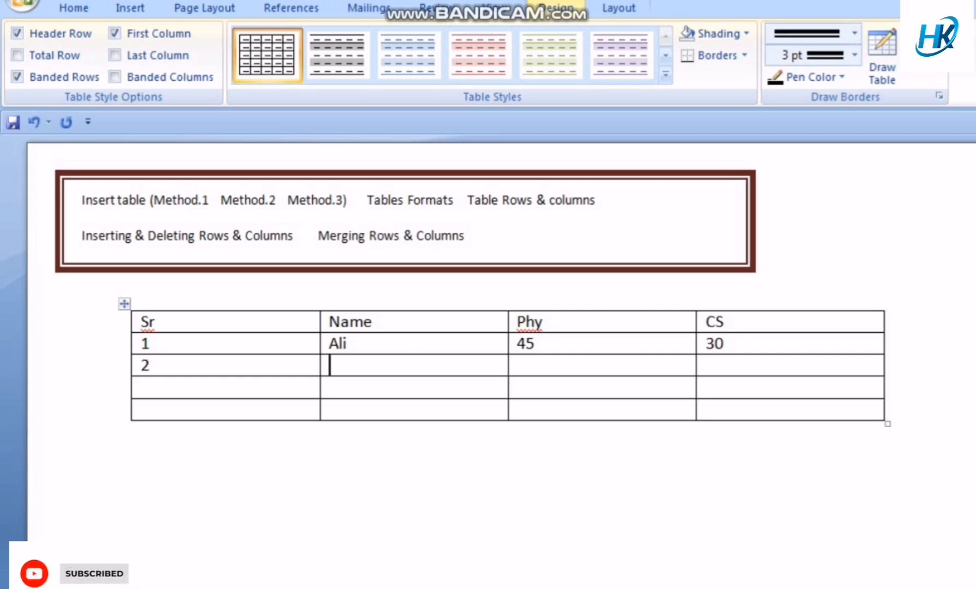
pyautogui.write('Husnain')
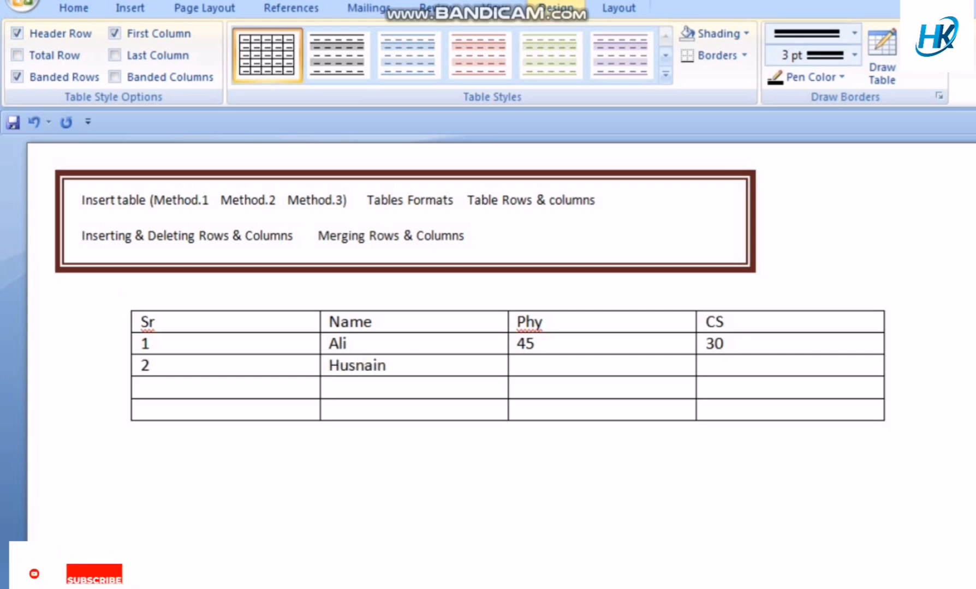
pyautogui.press('Tab')
pyautogui.write('40')
pyautogui.press('Tab')
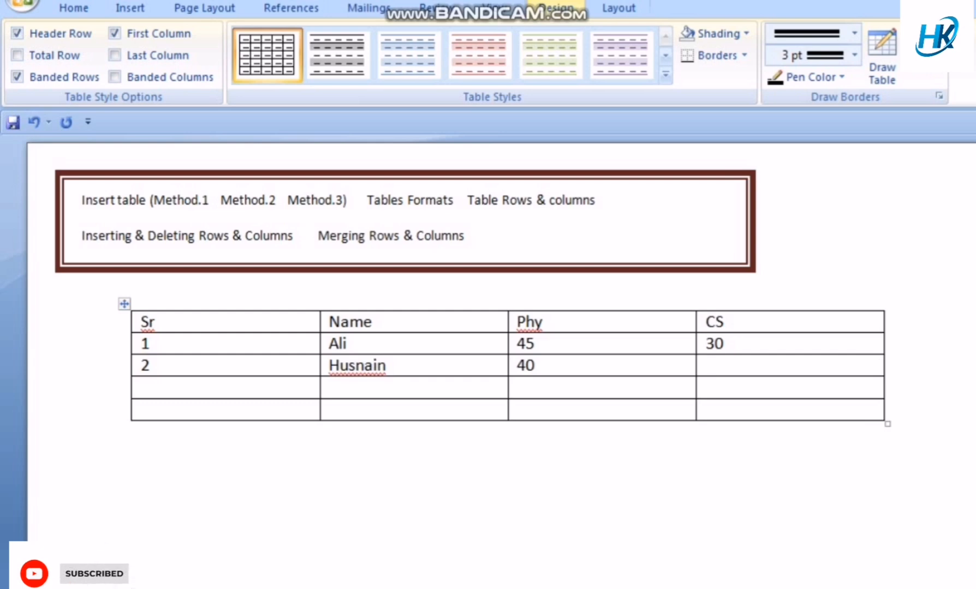
pyautogui.write('45')
# Step: Fill the third student's row with Sr 3, the student's name, 65 under Phy and 35 under CS
pyautogui.press('Tab')
pyautogui.write('3')
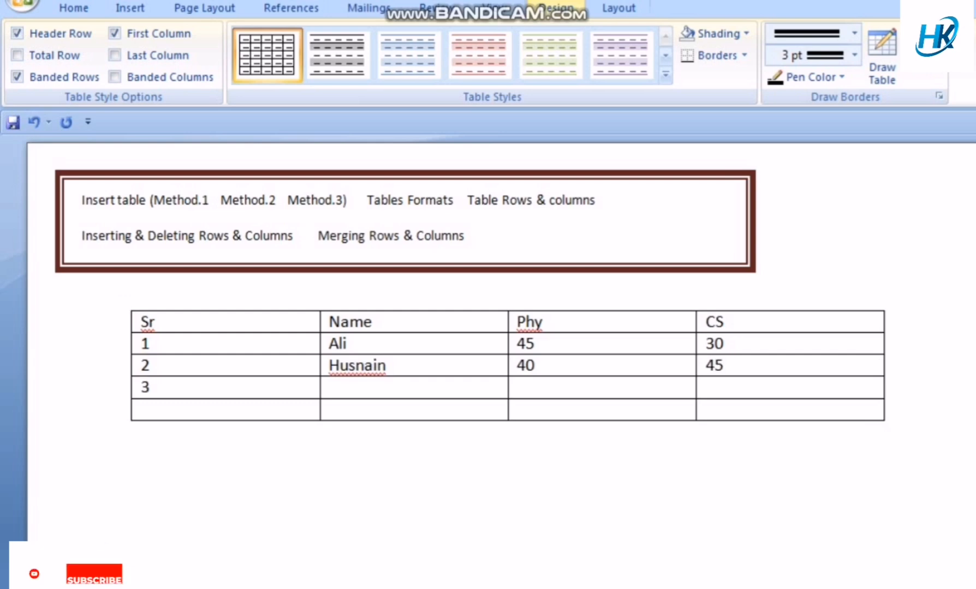
pyautogui.press('Tab')
pyautogui.write('Umai')
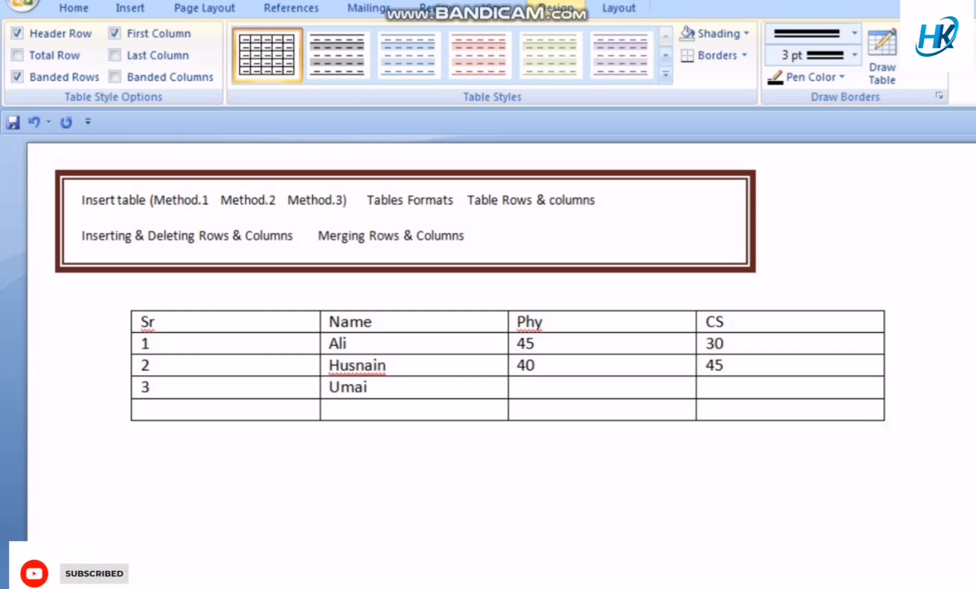
pyautogui.press('Tab')
pyautogui.write('65')
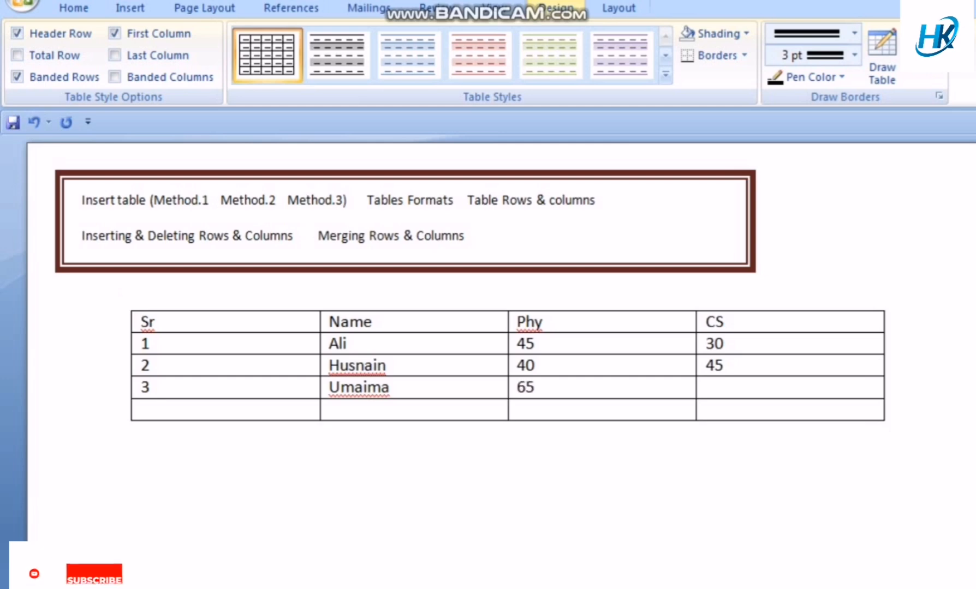
pyautogui.press('Tab')
pyautogui.write('35')
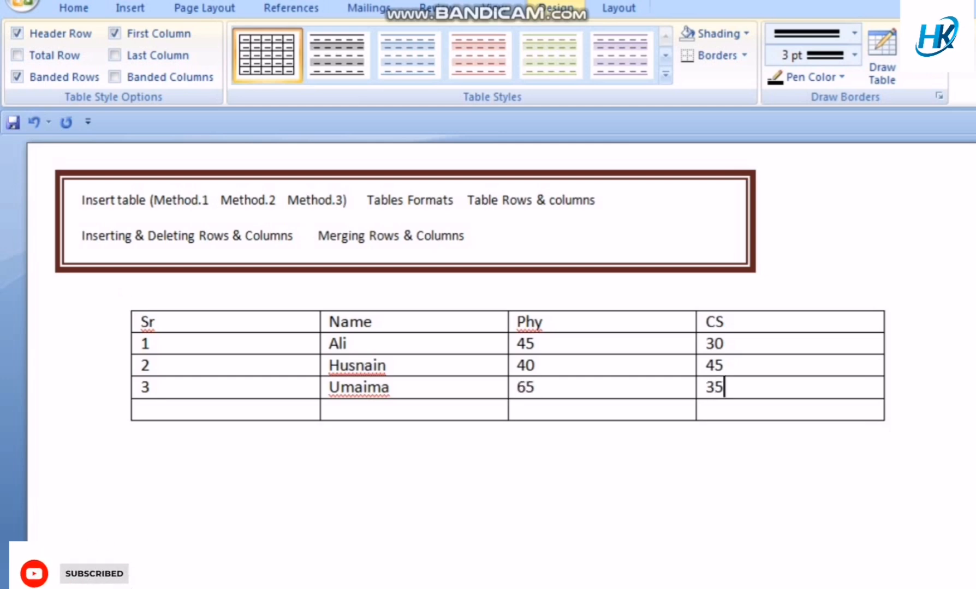
# Step: Fill the fourth student's row with Sr 4, the student's name, 23 under Phy and 65 under CS
pyautogui.write('4')
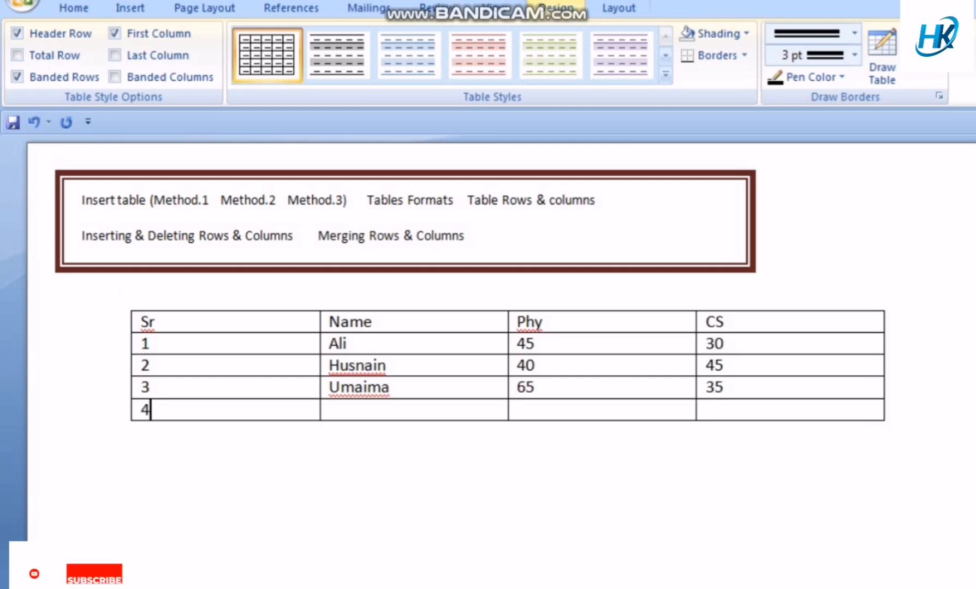
pyautogui.press('Tab')
pyautogui.write('H')
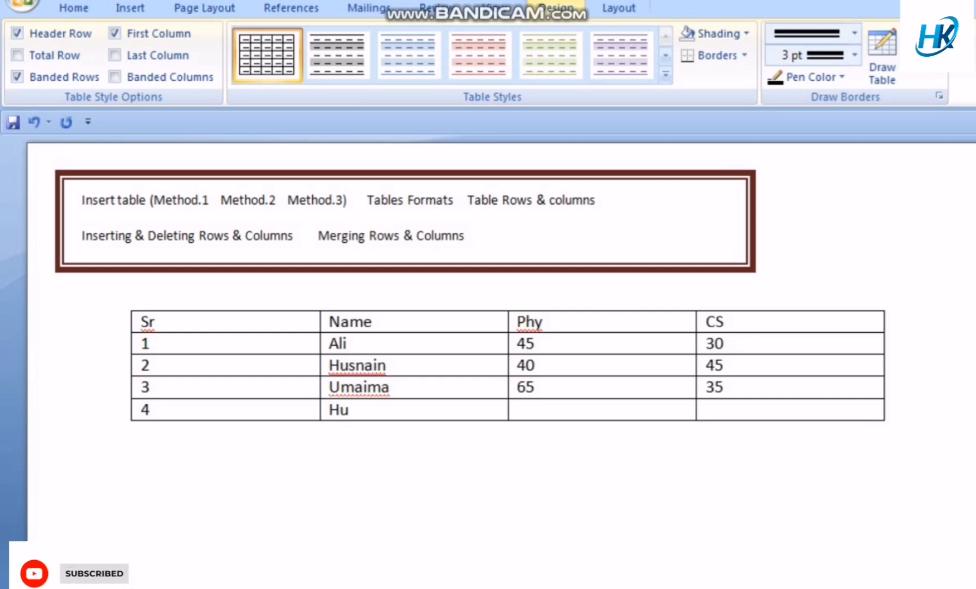
pyautogui.write('umza')
pyautogui.press('Tab')
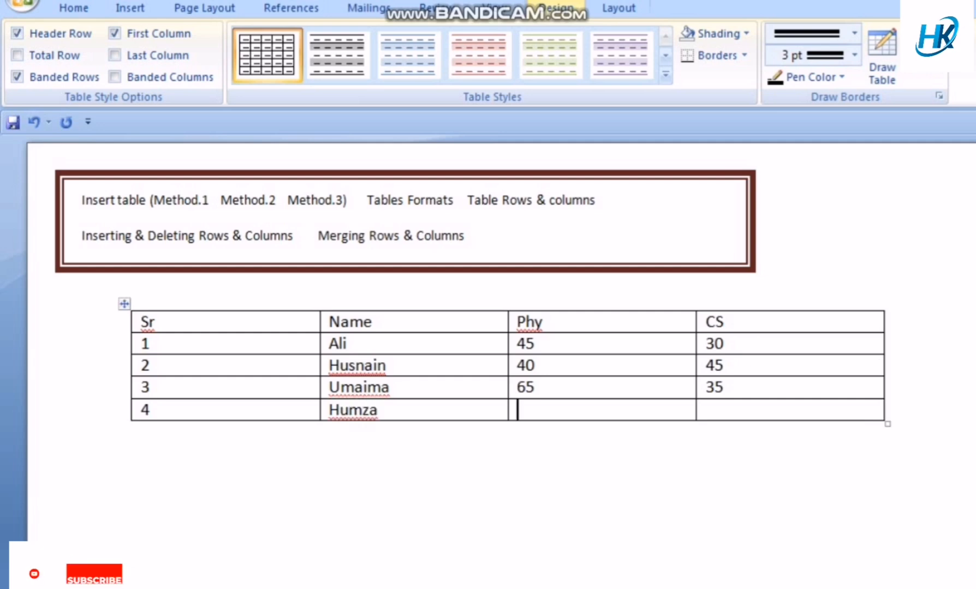
pyautogui.write('23')
pyautogui.press('Tab')
pyautogui.write('65')
# Step: Select and remove the whole student marks table, and highlight the Method.3 entry in the bordered text box
pyautogui.click(125, 304)
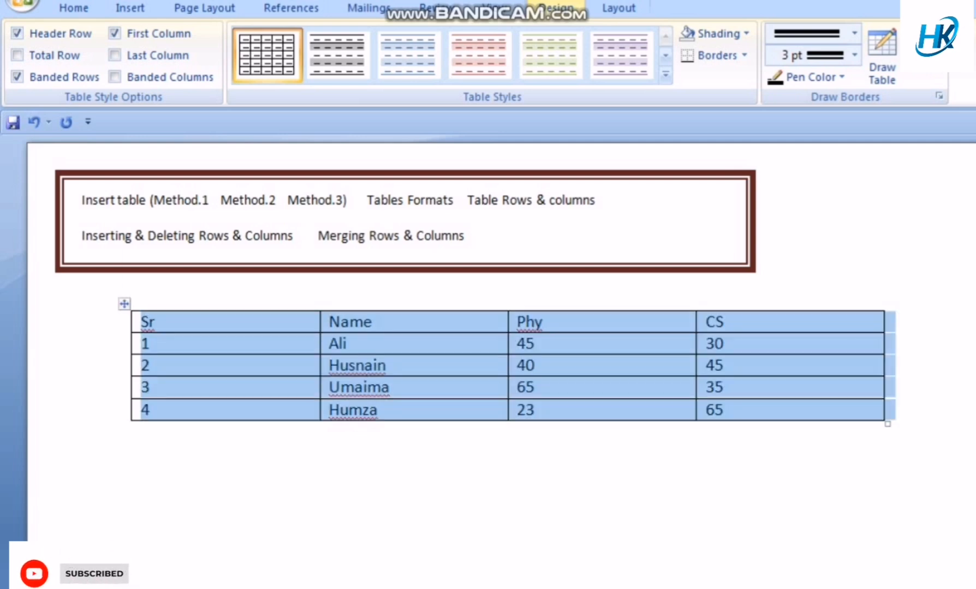
pyautogui.rightClick(125, 305)
pyautogui.click(166, 320)
pyautogui.moveTo(306, 202); pyautogui.dragTo(343, 203)
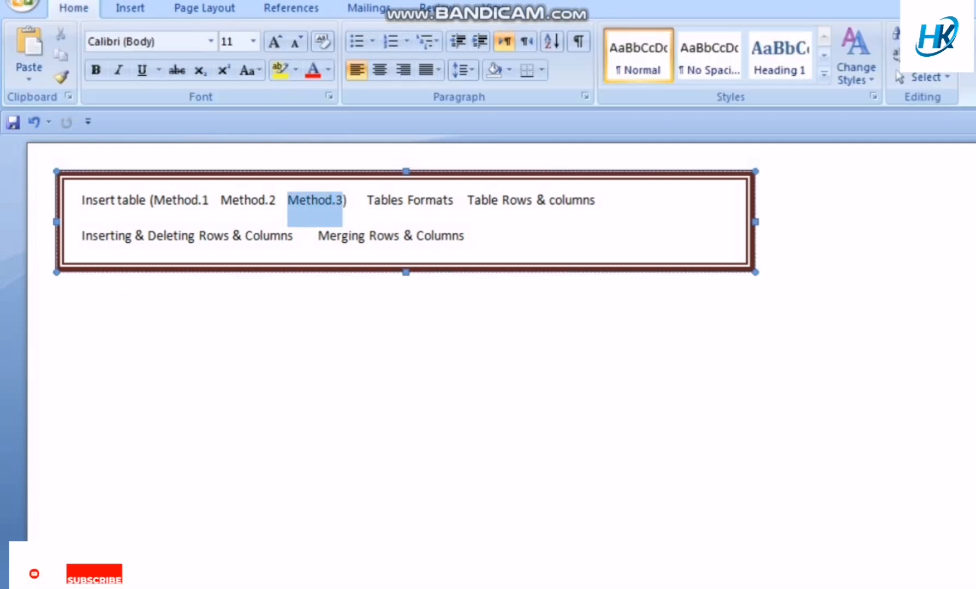
# Step: Insert a table with 2 columns and 2 rows below the bordered text box using the table size grid
pyautogui.click(141, 321)
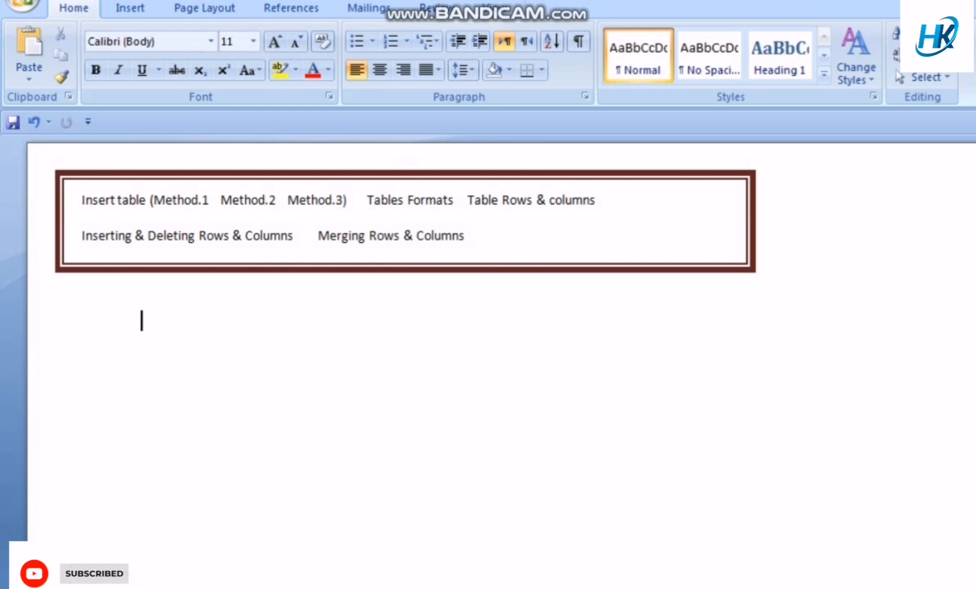
pyautogui.click(130, 8)
pyautogui.click(130, 55)
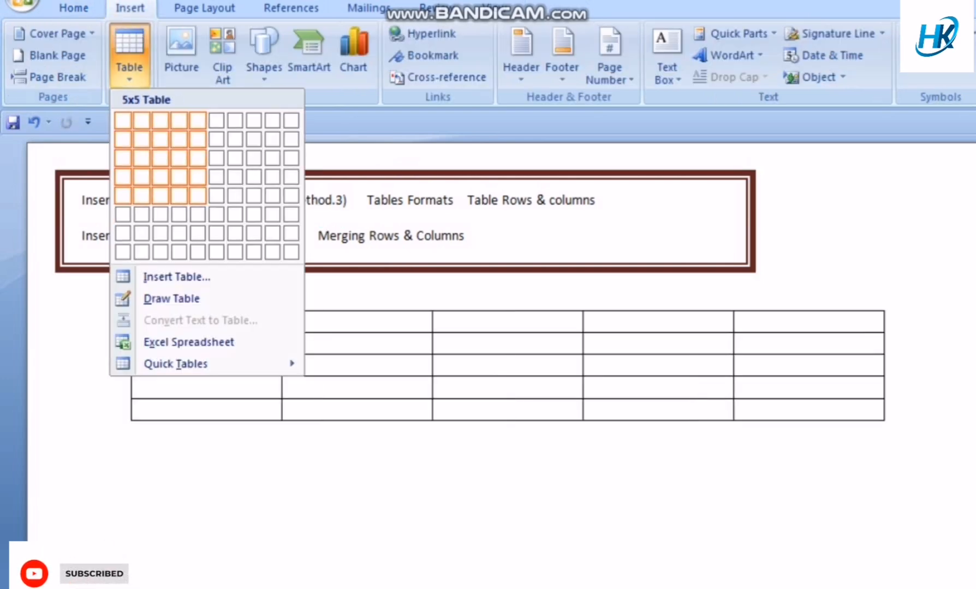
pyautogui.click(141, 140)
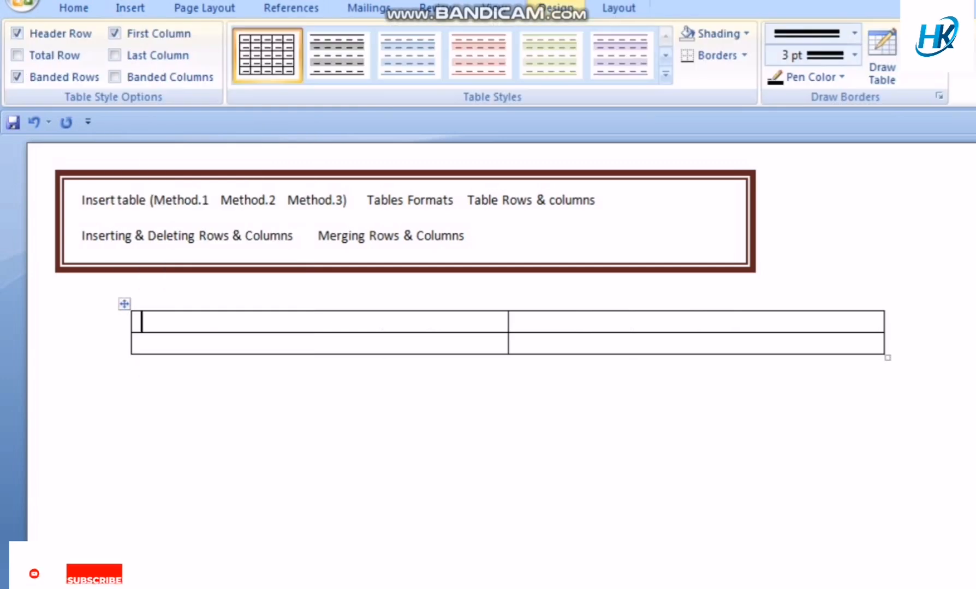
# Step: Enter the headers sr and Rate per Unit in the first row of the new table
pyautogui.write('sr')
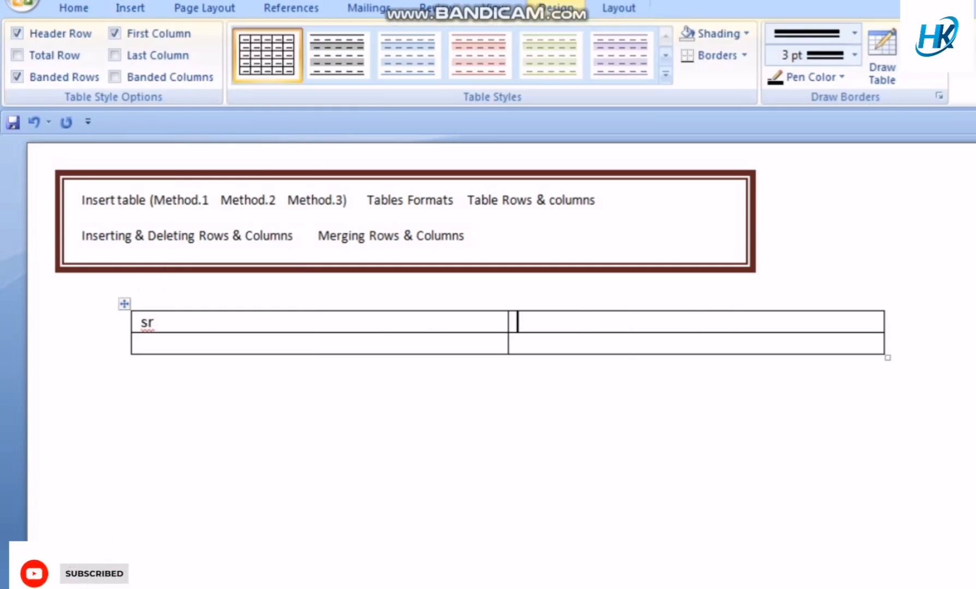
pyautogui.press('Tab')
pyautogui.write('Rat')
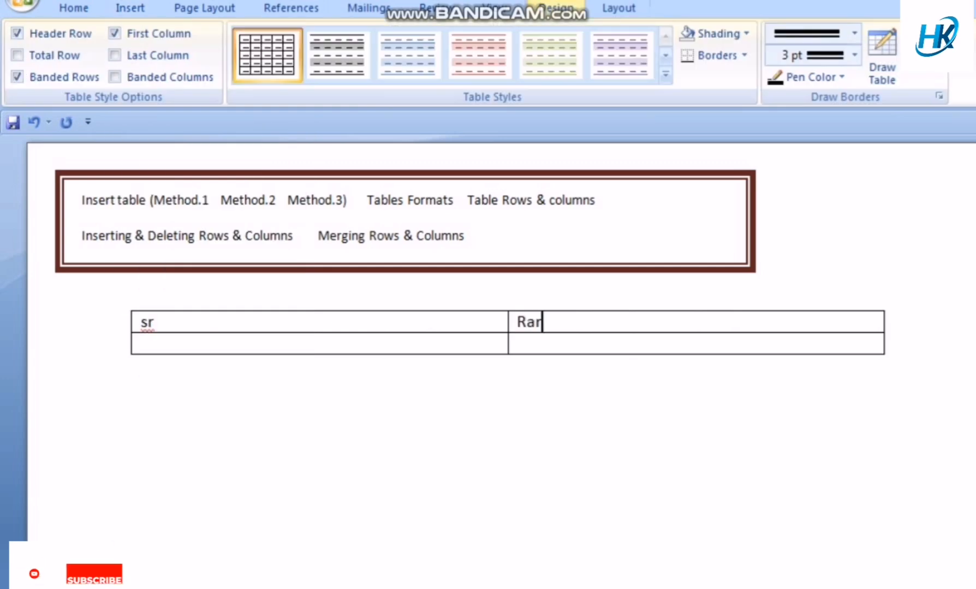
pyautogui.write('e per Unit')
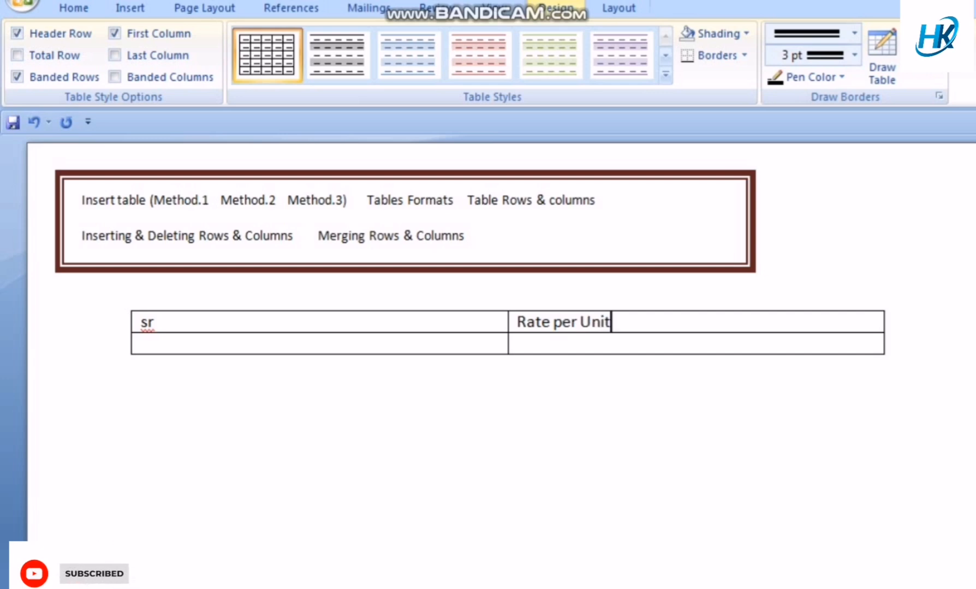
# Step: Replace the first column's header with Name Item
pyautogui.click(518, 344)
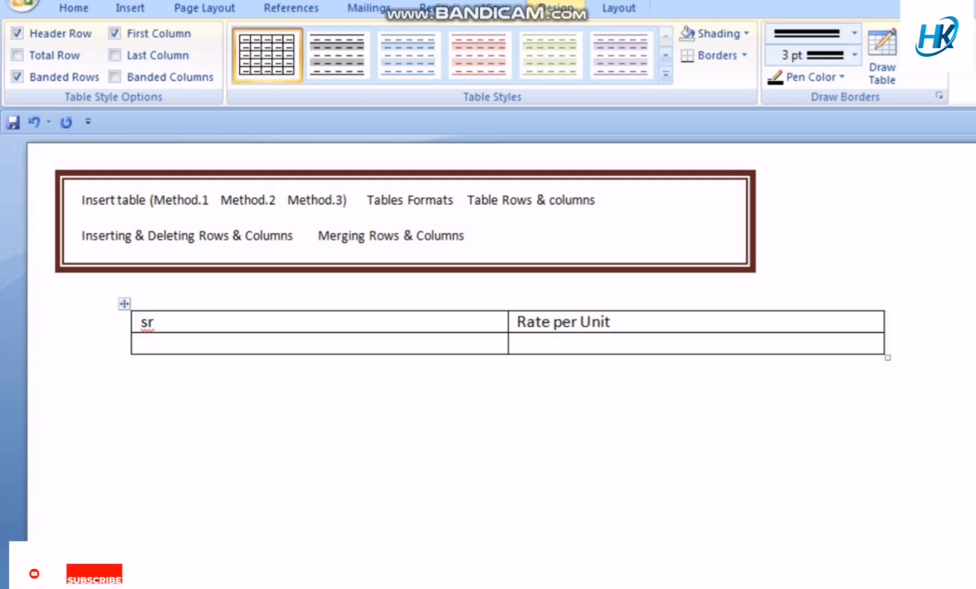
pyautogui.press('Up')
pyautogui.press('Delete')
pyautogui.press('Delete')
pyautogui.write('Name')
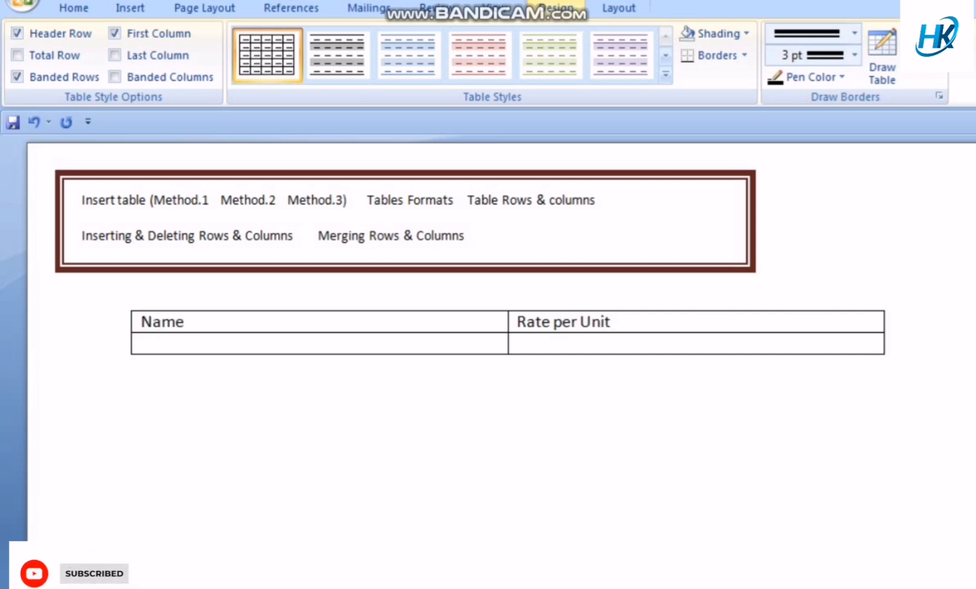
pyautogui.write(' Item')
# Step: Fill the second row with Sugar under Name Item and 100- under Rate per Unit
pyautogui.press('Down')
pyautogui.write('Sugar')
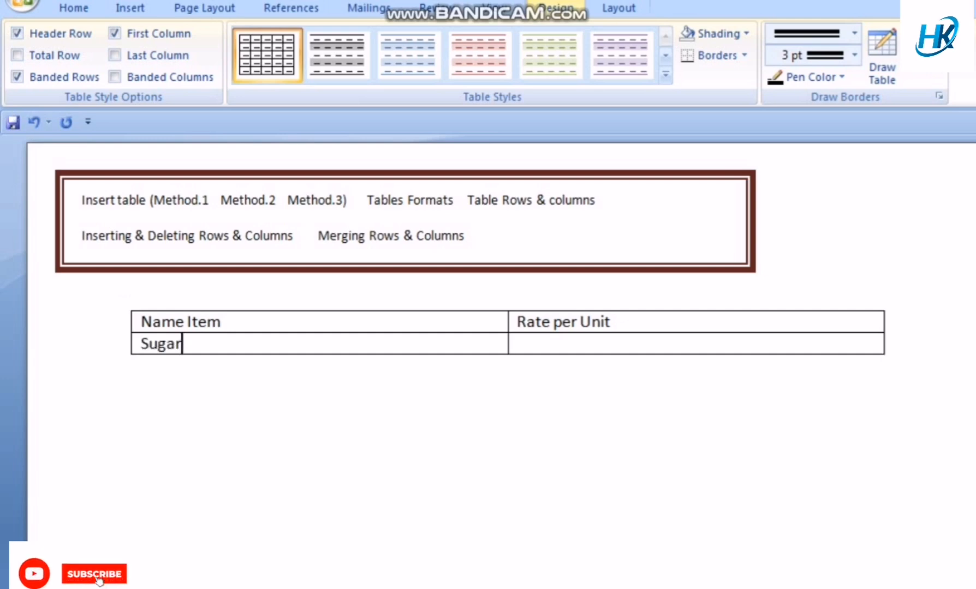
pyautogui.press('Tab')
pyautogui.write('1')
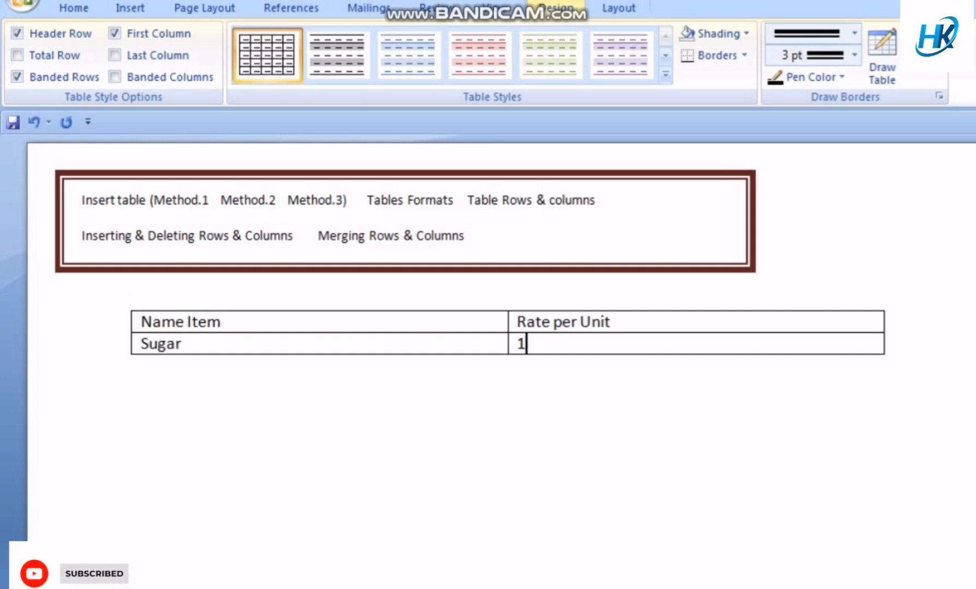
pyautogui.write('00-')
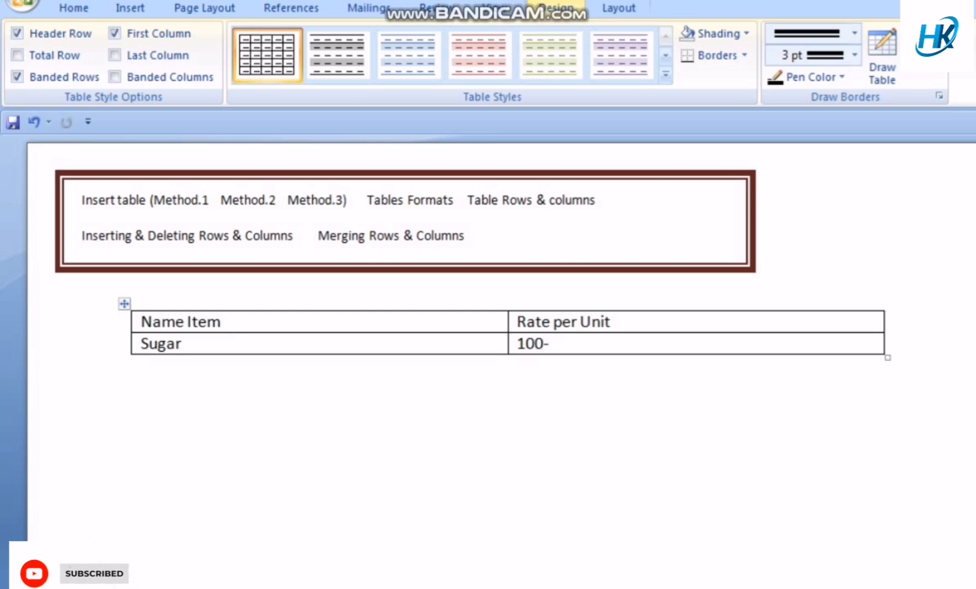
# Step: Remove the whole item rate table and highlight the Tables Formats entry in the bordered text box
pyautogui.rightClick(124, 304)
pyautogui.click(163, 317)
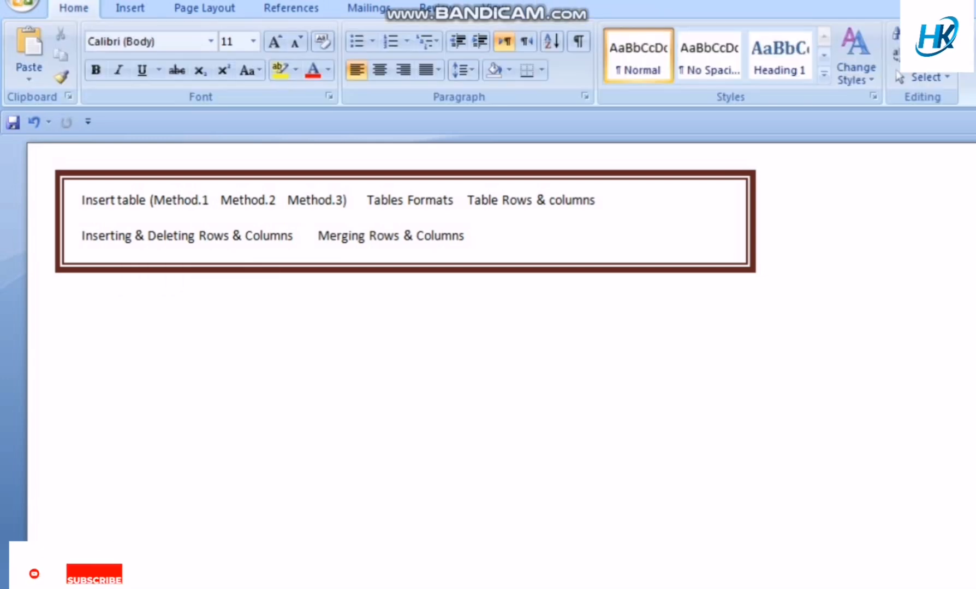
pyautogui.moveTo(455, 200); pyautogui.dragTo(367, 200)
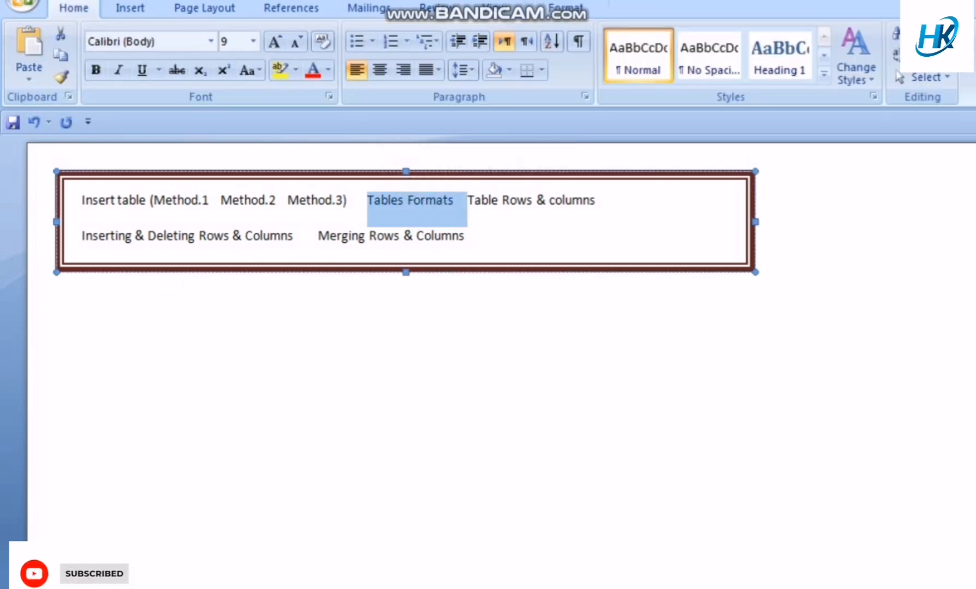
# Step: Insert the built-in With Subheads 1 quick table below the bordered text box
pyautogui.click(142, 321)
pyautogui.click(130, 8)
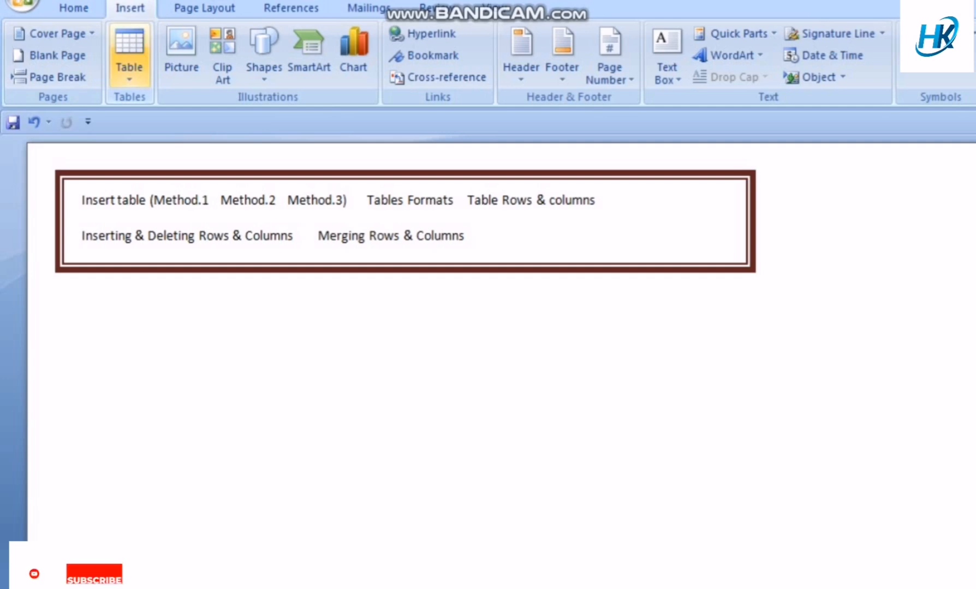
pyautogui.click(129, 52)
pyautogui.moveTo(174, 363)
pyautogui.scroll(-3, 497, 480)
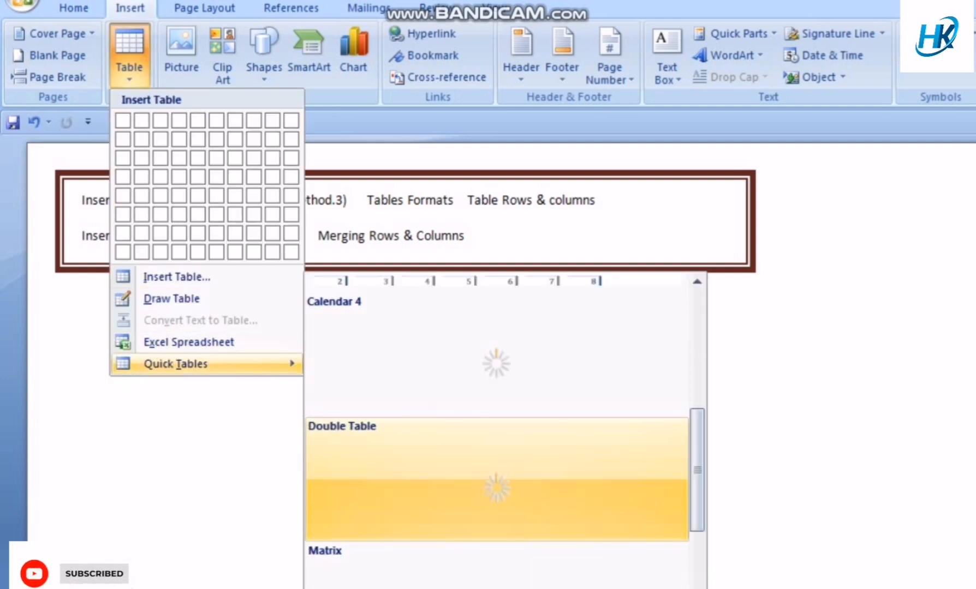
pyautogui.scroll(3, 496, 480)
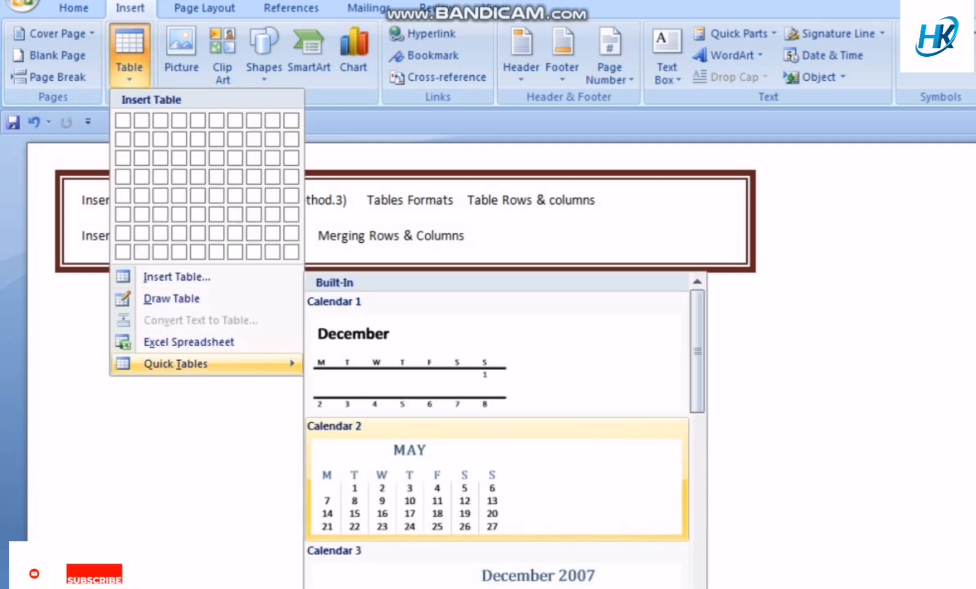
pyautogui.scroll(-3, 497, 425)
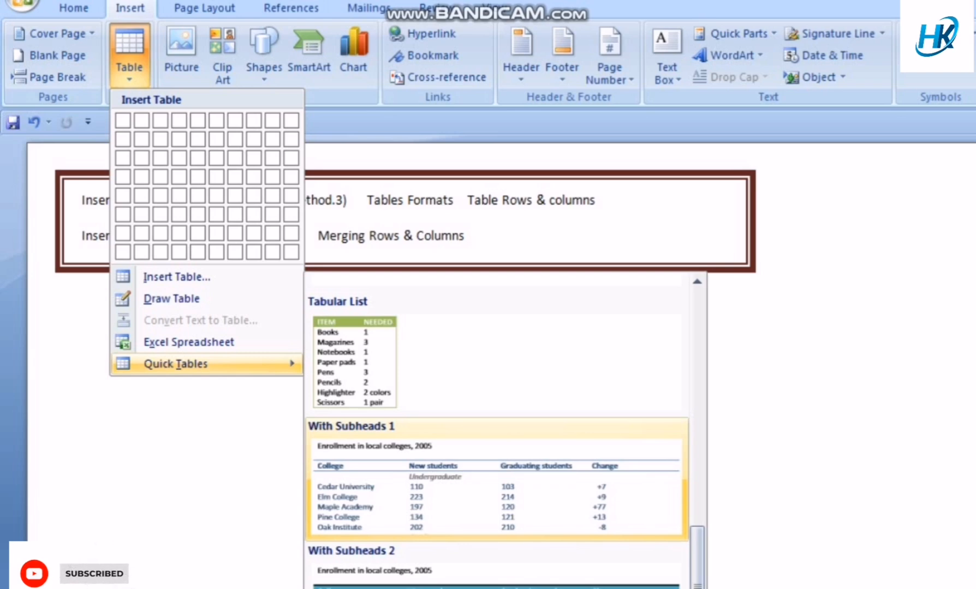
pyautogui.click(496, 480)
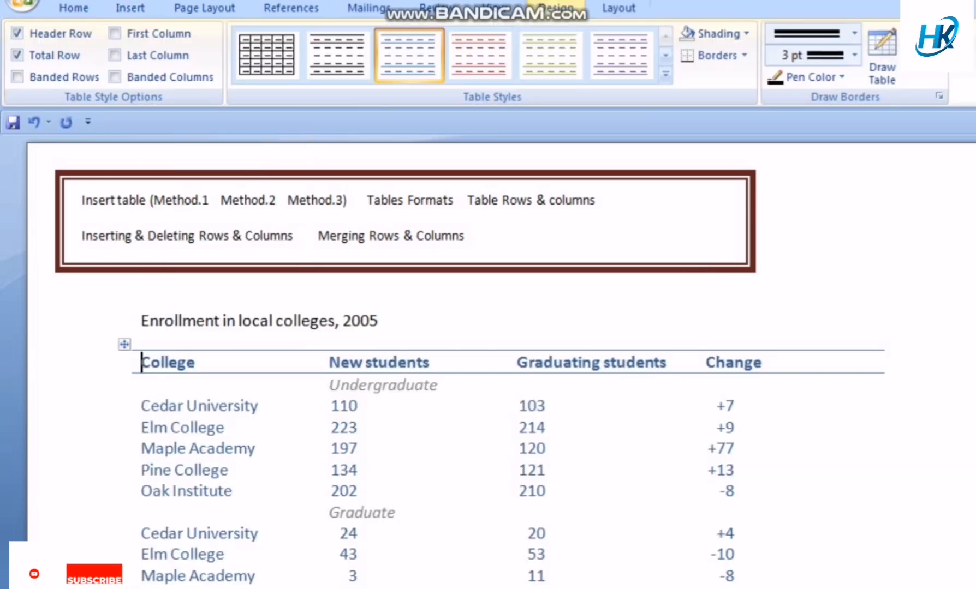
# Step: Examine the quick table's parts by highlighting its enrollment title, the college data rows and the Total row
pyautogui.moveTo(141, 322); pyautogui.dragTo(388, 322)
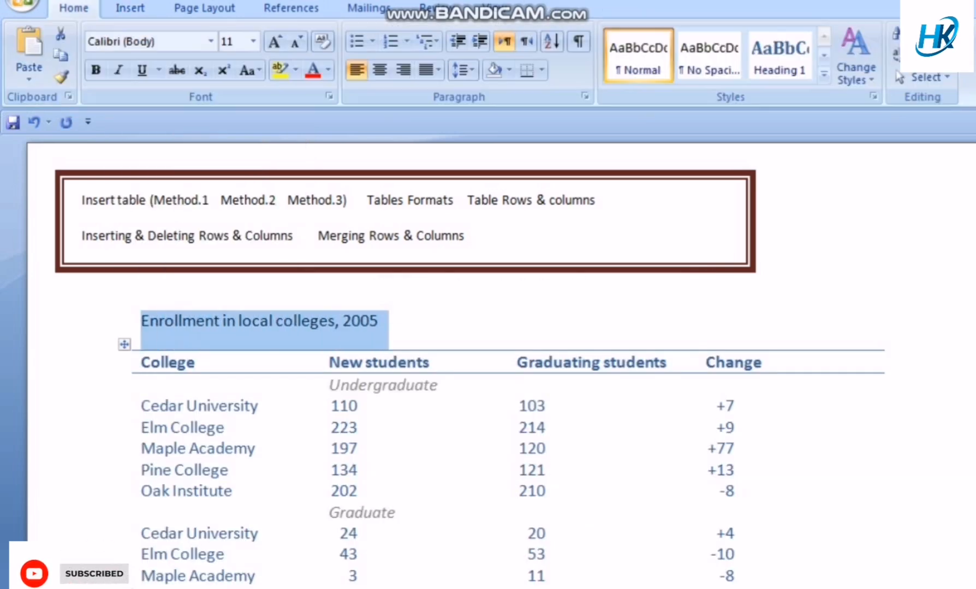
pyautogui.scroll(-2, 387, 322)
pyautogui.moveTo(143, 335); pyautogui.dragTo(726, 505)
pyautogui.moveTo(143, 528); pyautogui.dragTo(545, 529)
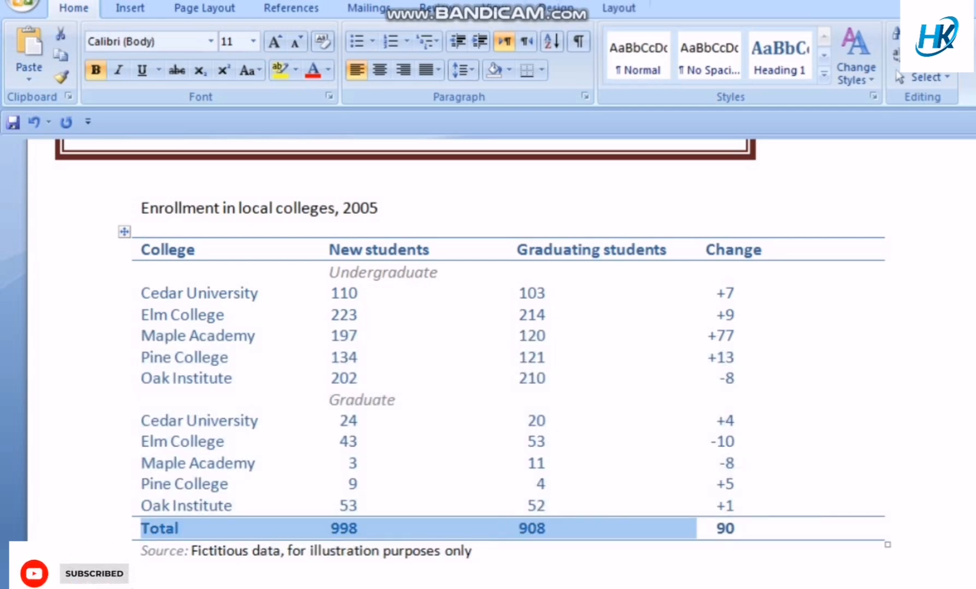
# Step: Undo the insertion of the With Subheads 1 quick table below the bordered text box
pyautogui.scroll(2, 546, 528)
pyautogui.scroll(-2, 456, 354)
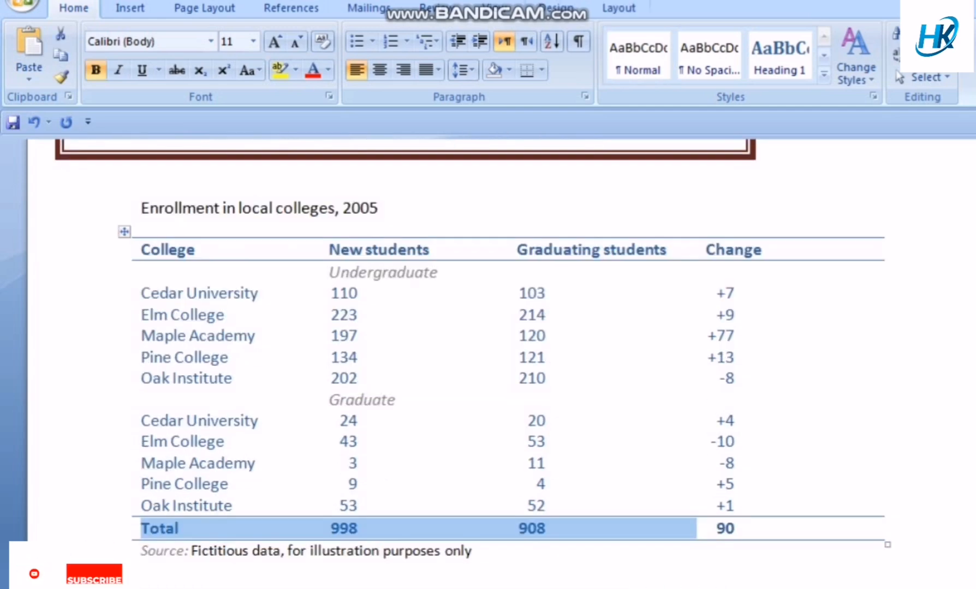
pyautogui.scroll(2, 455, 355)
pyautogui.scroll(-1, 456, 354)
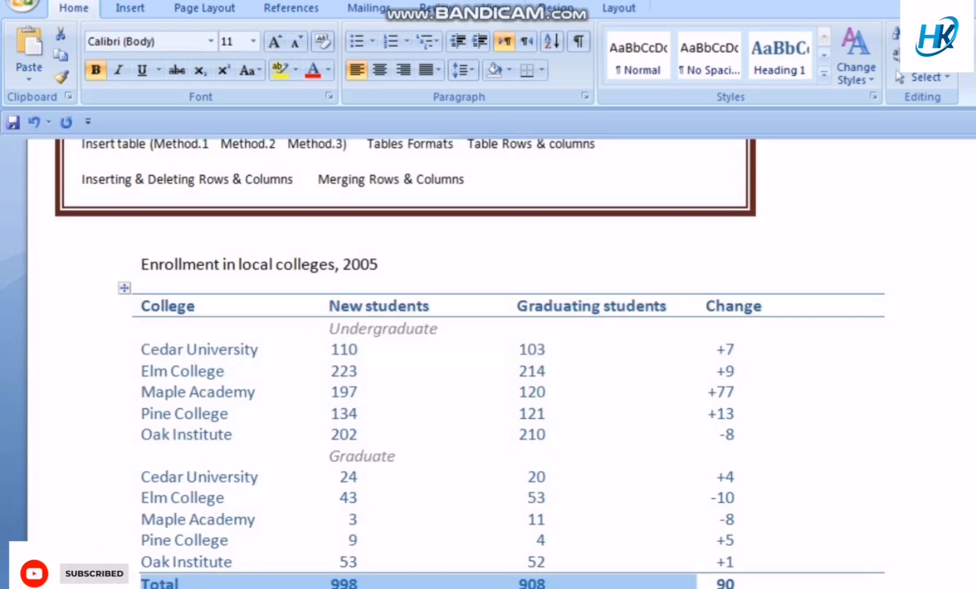
pyautogui.hotkey('ctrl', 'z')
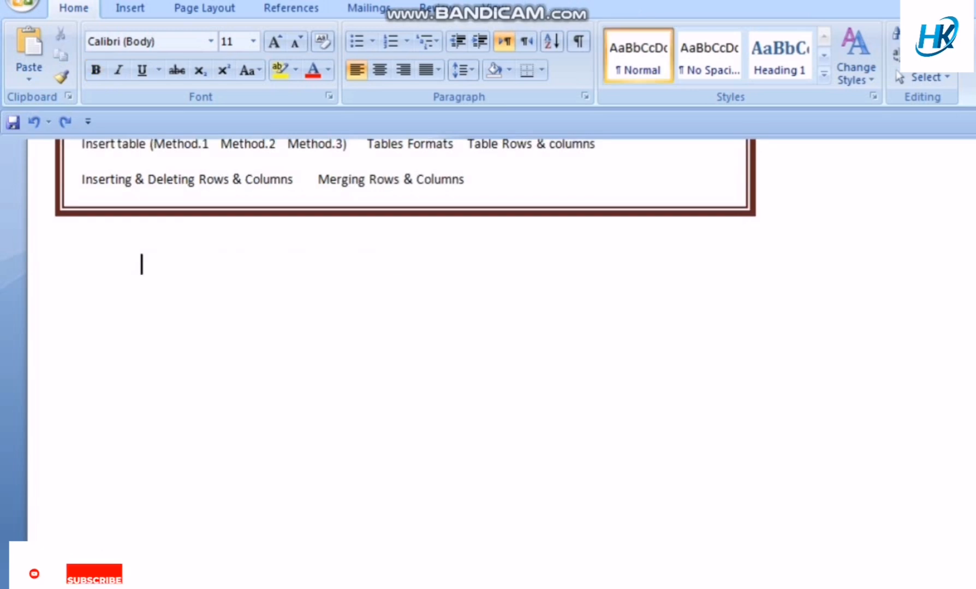
# Step: Insert a blank table with two columns and four rows below the bordered text box
pyautogui.scroll(1, 455, 355)
pyautogui.click(130, 8)
pyautogui.click(129, 55)
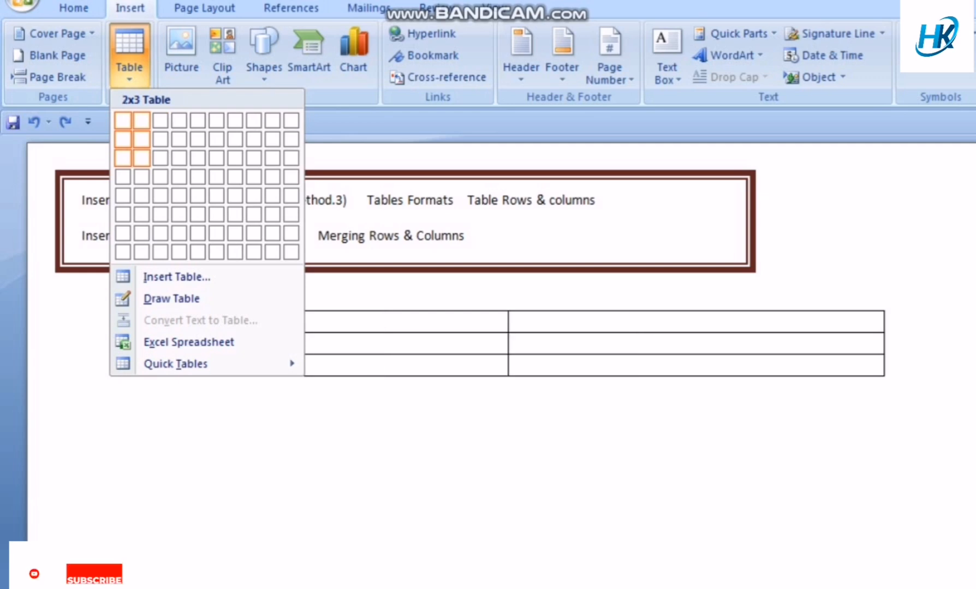
pyautogui.click(142, 176)
# Step: Narrow both columns of the blank table to roughly equal widths, so it spans about half its original width
pyautogui.moveTo(884, 355); pyautogui.dragTo(613, 355)
pyautogui.moveTo(508, 355); pyautogui.dragTo(325, 354)
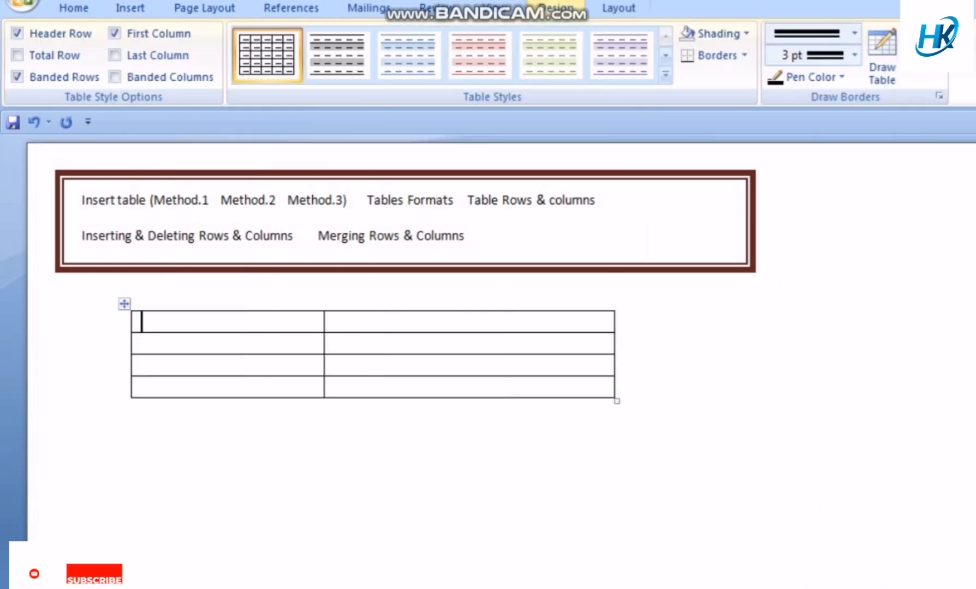
pyautogui.moveTo(614, 355); pyautogui.dragTo(515, 355)
pyautogui.click(774, 290)
# Step: Fill the header row with Name Item in the first column and Rate per Unit in the second
pyautogui.click(142, 322)
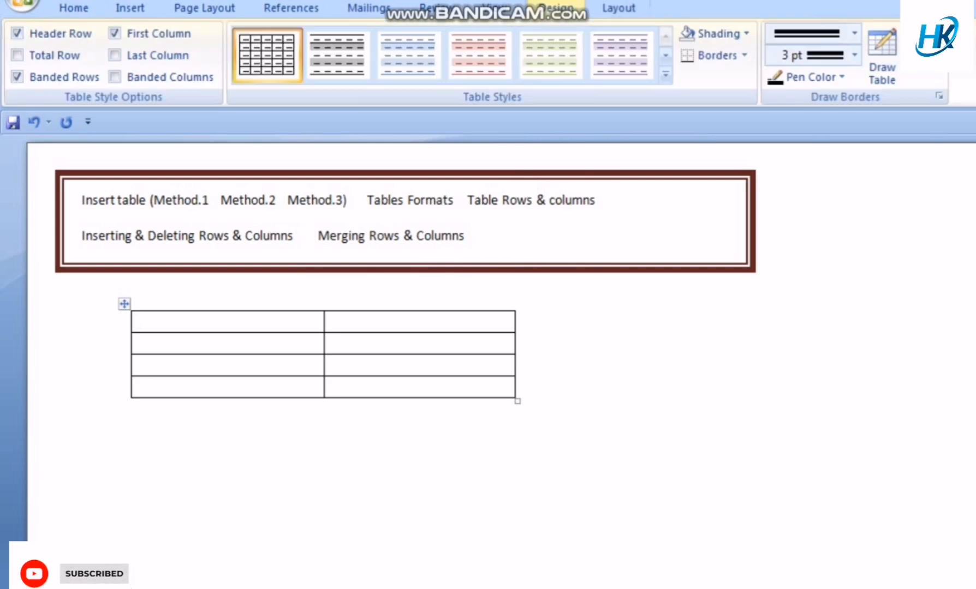
pyautogui.write('B')
pyautogui.press('BackSpace')
pyautogui.write('Namer')
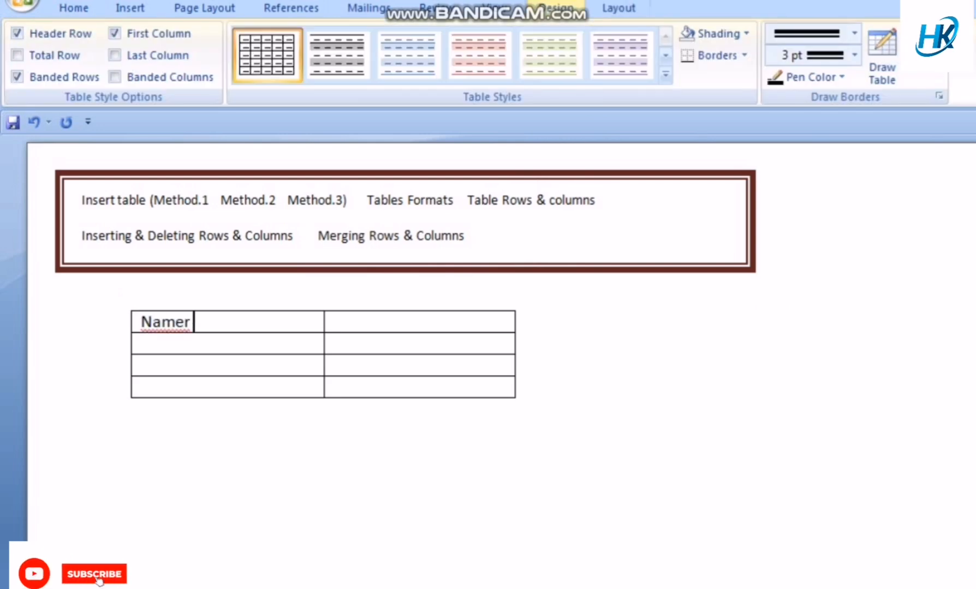
pyautogui.press('BackSpace')
pyautogui.write('Item')
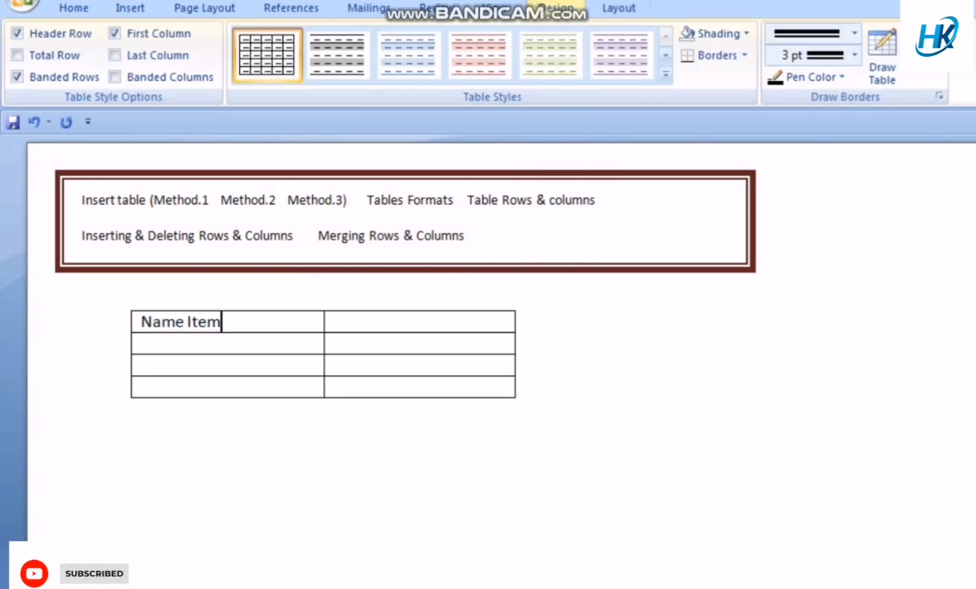
pyautogui.press('Tab')
pyautogui.write('Rate pe')
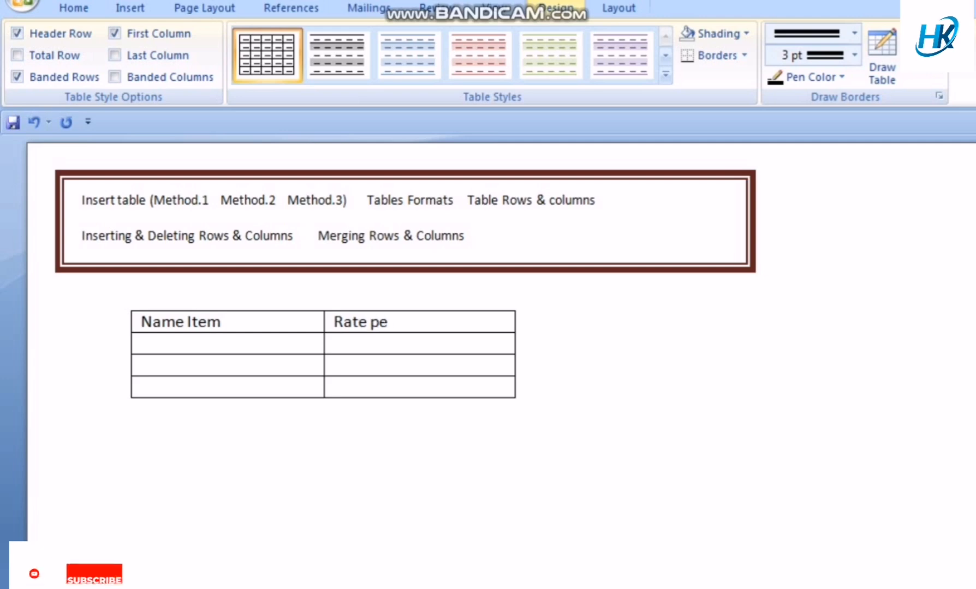
pyautogui.write('r Unit')
pyautogui.press('Tab')
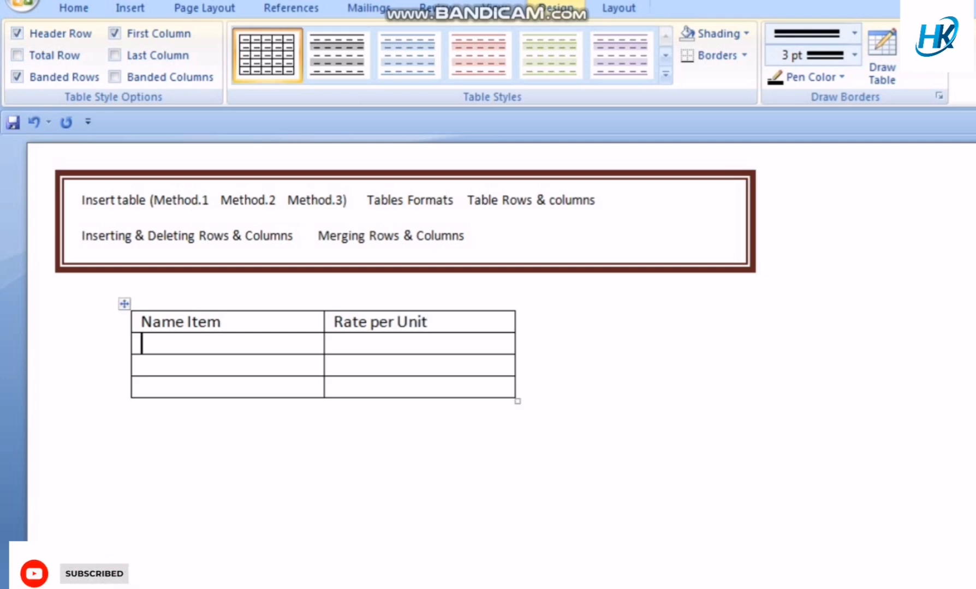
# Step: List Sugar, Salt and Green Chilli in the three rows under Name Item
pyautogui.write('Sugar')
pyautogui.press('Down')
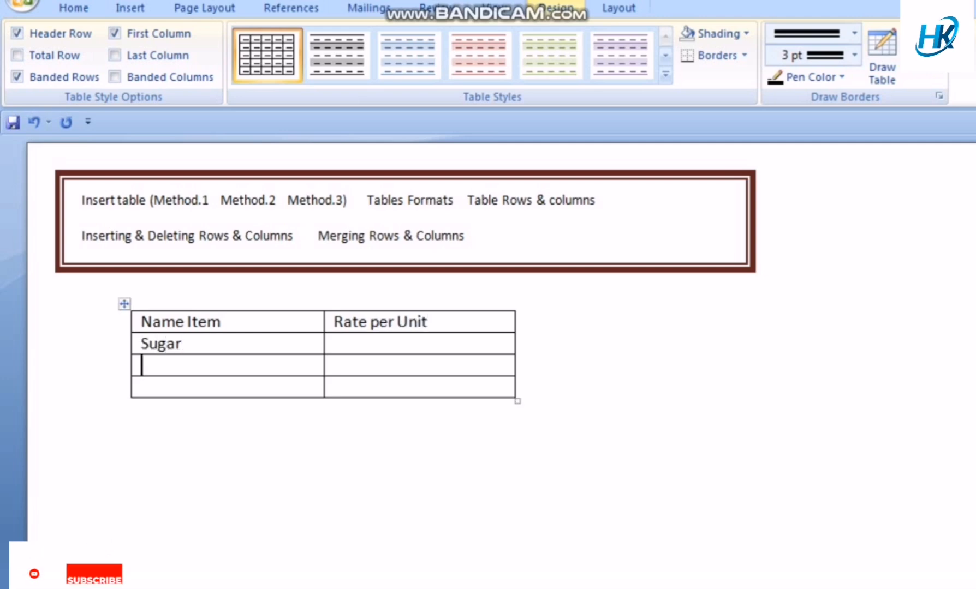
pyautogui.write('Salt')
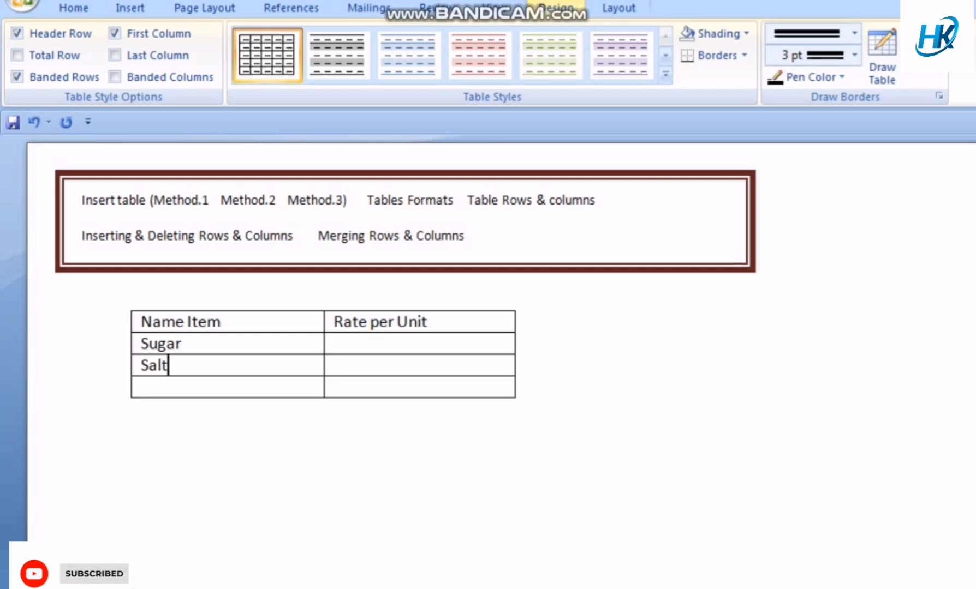
pyautogui.press('Down')
pyautogui.write('Gree')
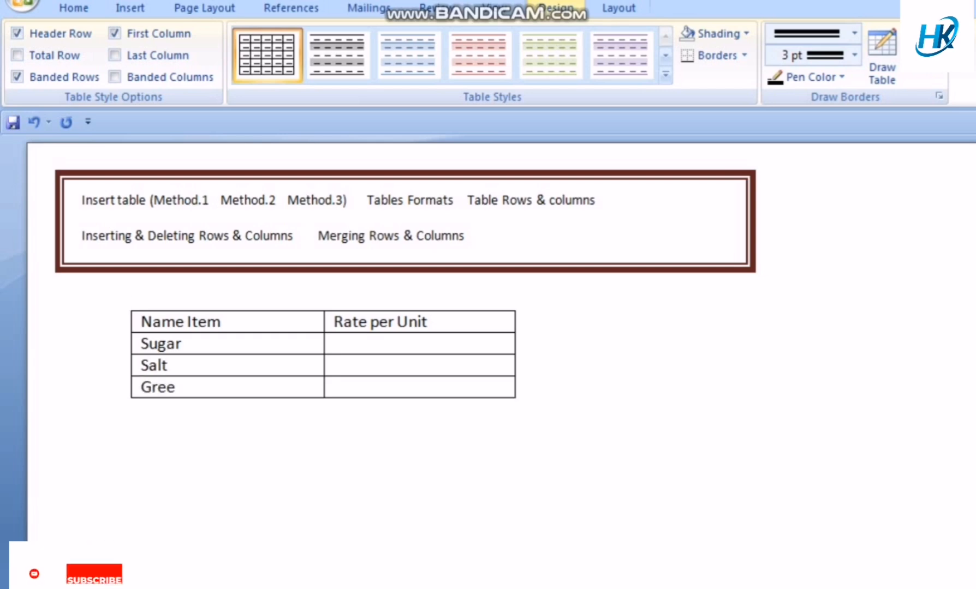
pyautogui.write('n Chilli')
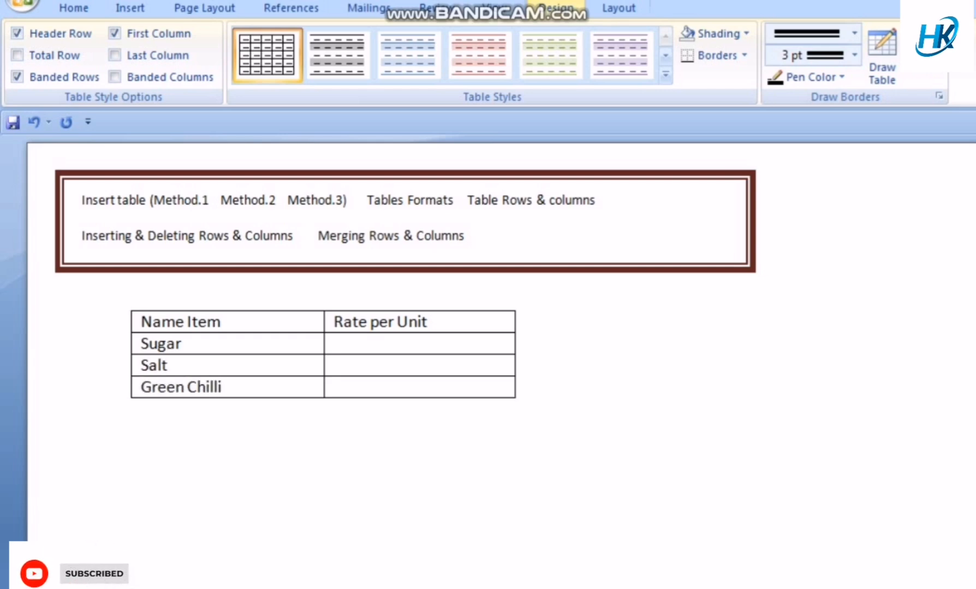
# Step: Enter the rates under Rate per Unit: 100 for Sugar, 60 for Salt and 200 for Green Chilli
pyautogui.click(335, 365)
pyautogui.click(334, 344)
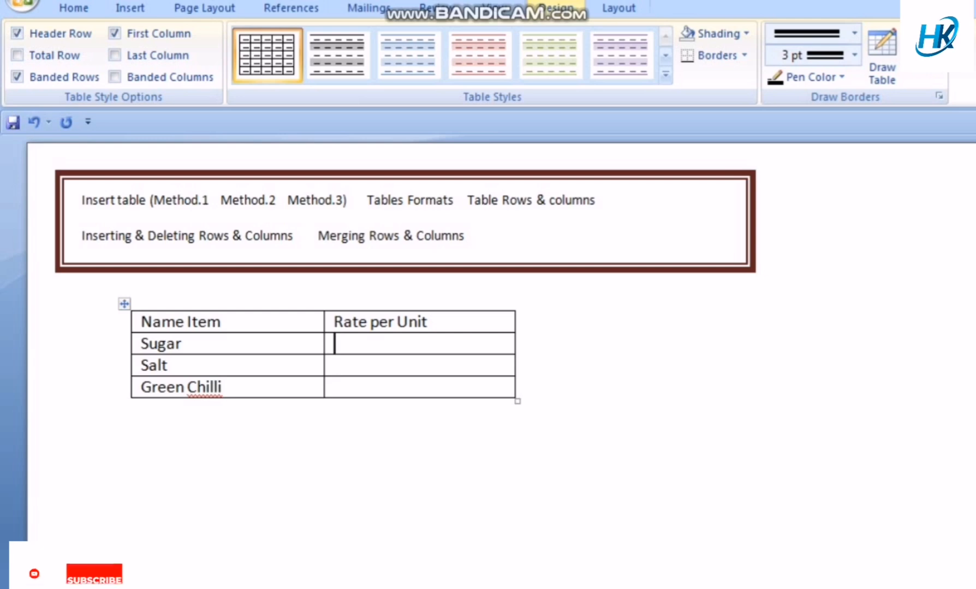
pyautogui.write('100')
pyautogui.press('Down')
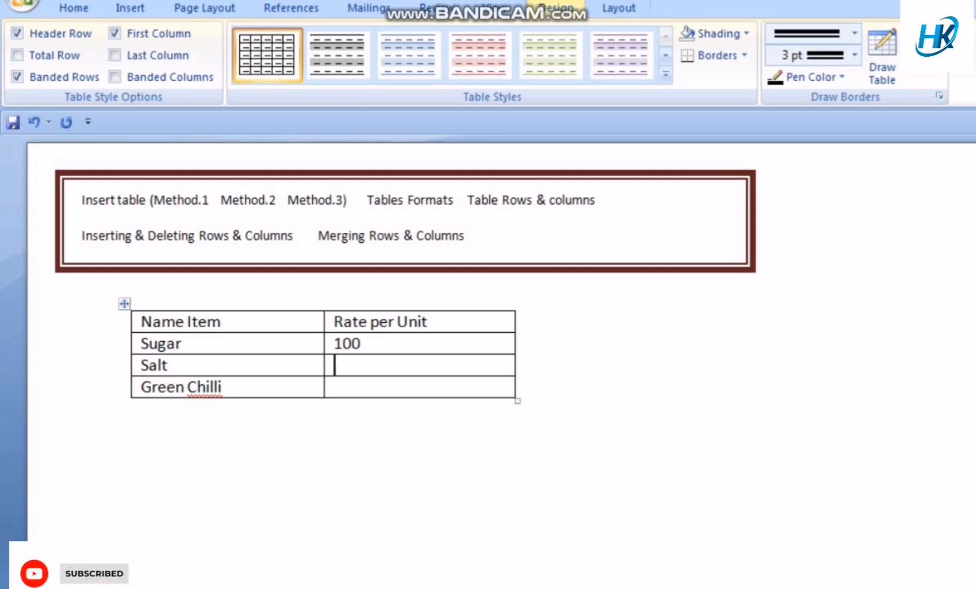
pyautogui.write('60')
pyautogui.press('Down')
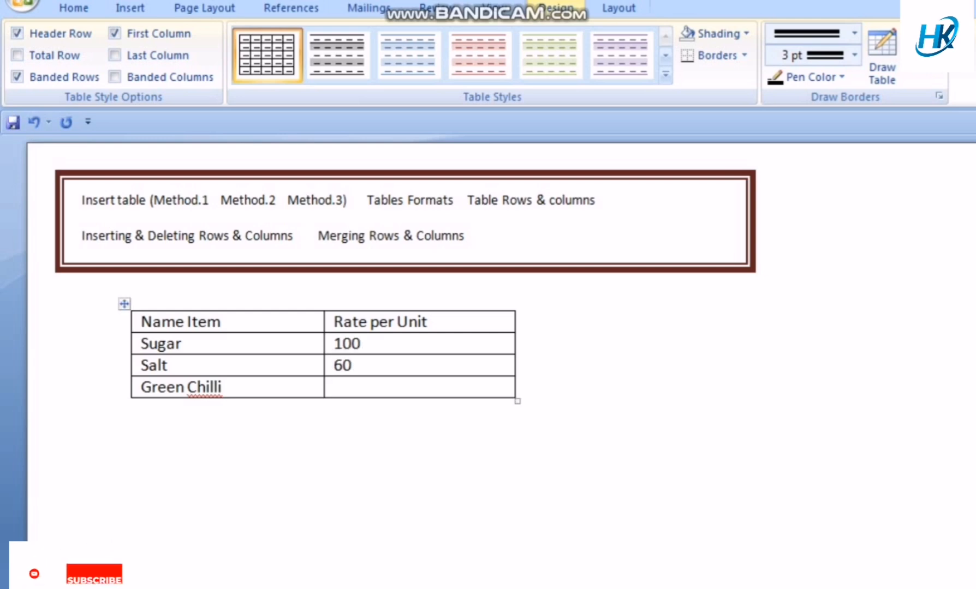
pyautogui.write('200')
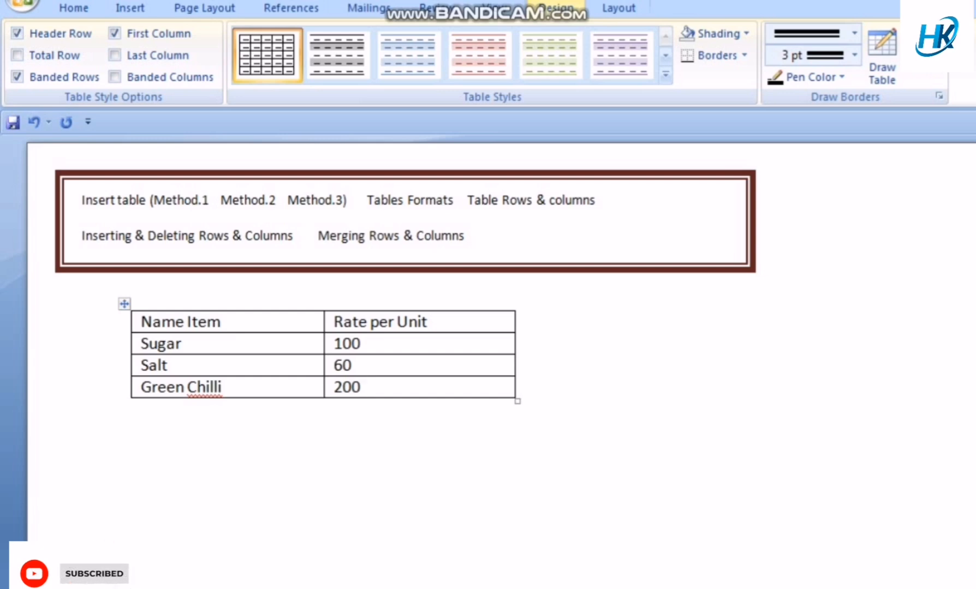
# Step: Highlight the Table Rows & columns entry in the bordered text box and the table's whole Name Item column
pyautogui.moveTo(371, 388); pyautogui.dragTo(180, 322)
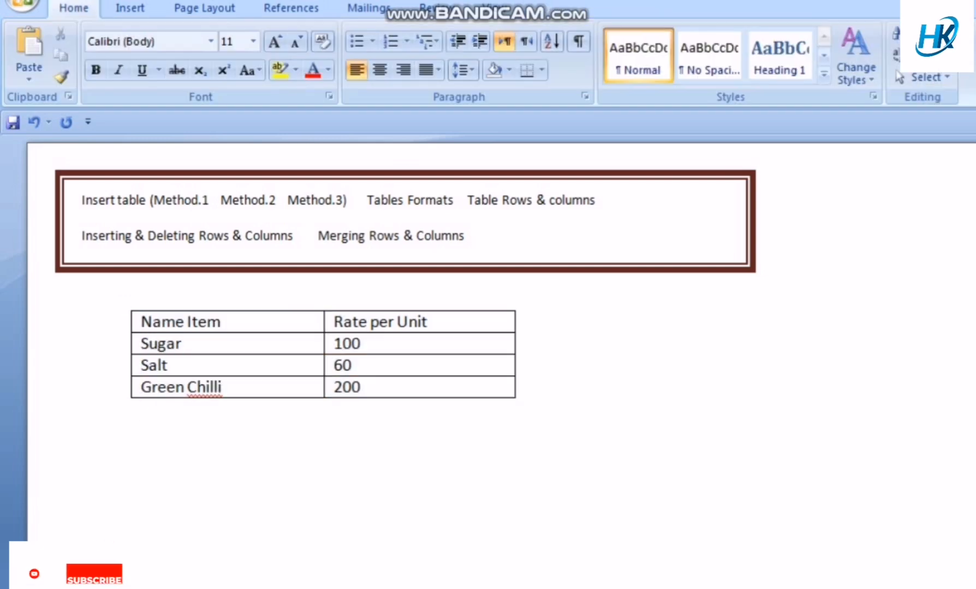
pyautogui.moveTo(408, 200); pyautogui.dragTo(534, 201)
pyautogui.moveTo(595, 201); pyautogui.dragTo(468, 201)
pyautogui.click(448, 295)
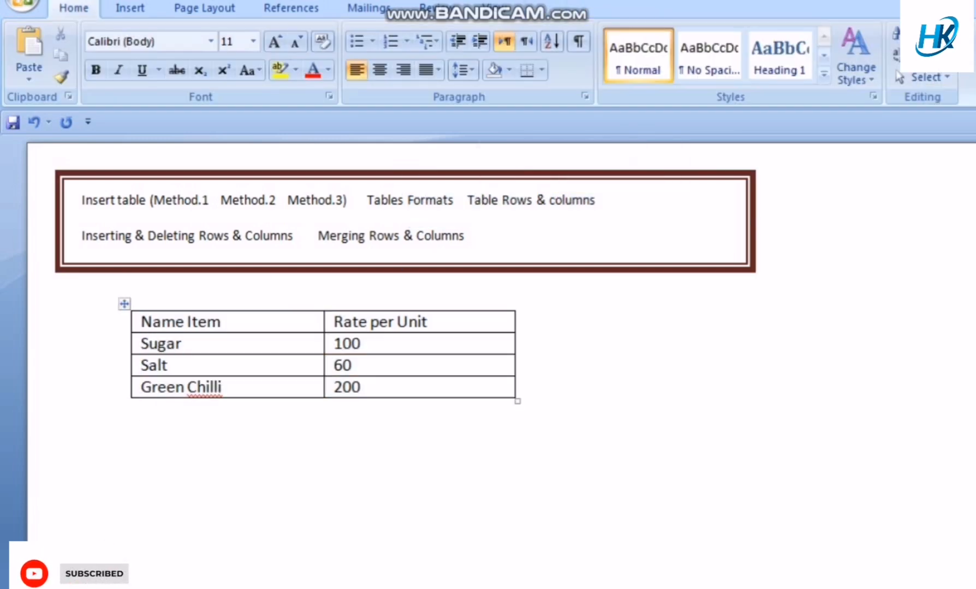
pyautogui.doubleClick(192, 301)
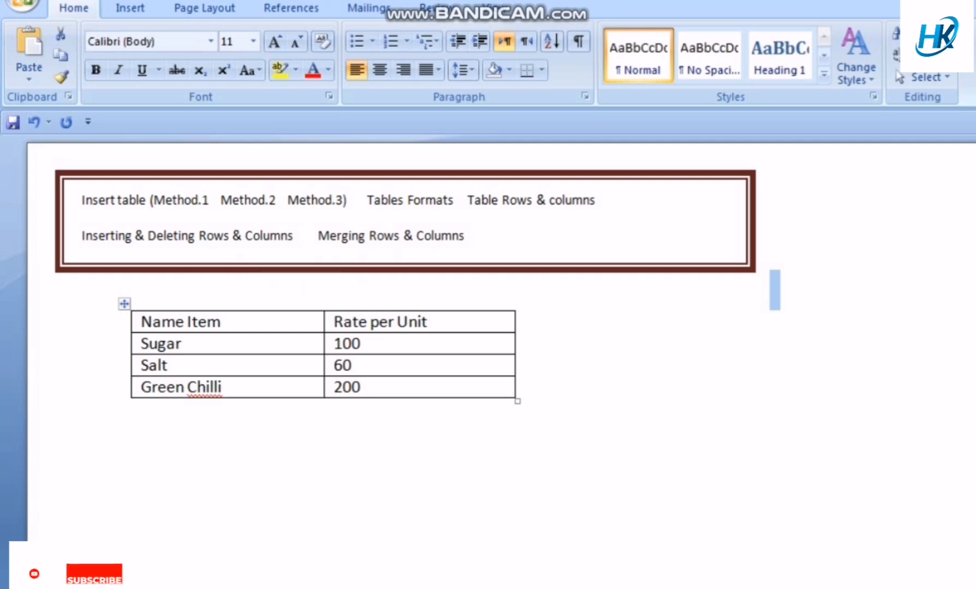
pyautogui.click(195, 310)
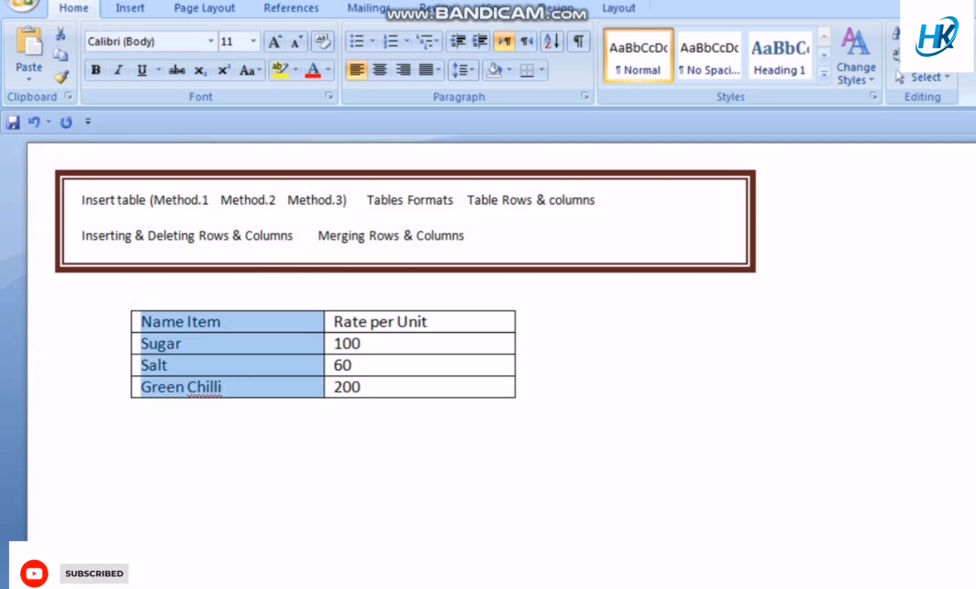
pyautogui.doubleClick(572, 200)
pyautogui.click(224, 310)
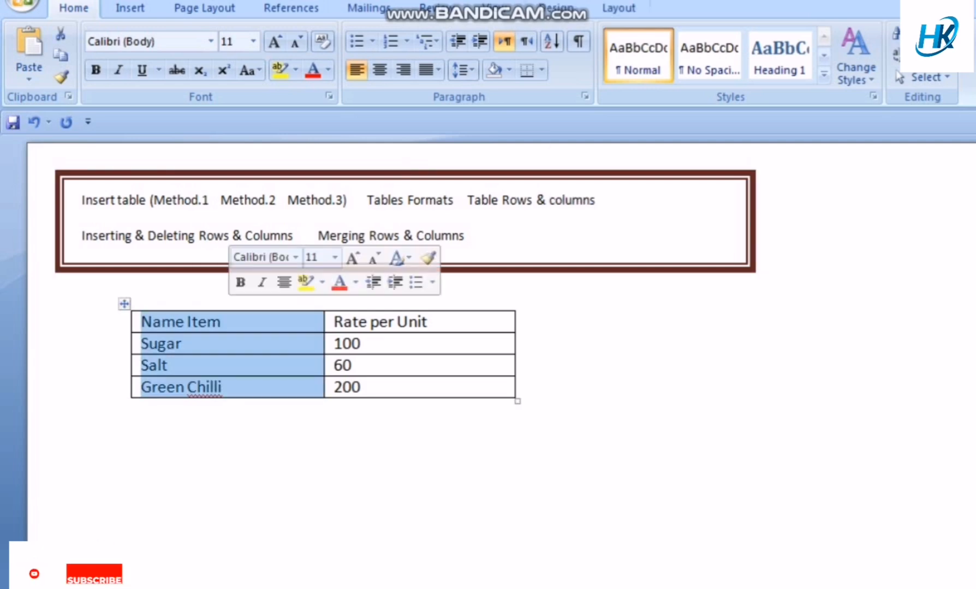
# Step: Highlight the Sugar row as a sample table row, plus the words Table Rows and Inserting in the bordered text box
pyautogui.click(143, 343)
pyautogui.moveTo(142, 344); pyautogui.dragTo(343, 344)
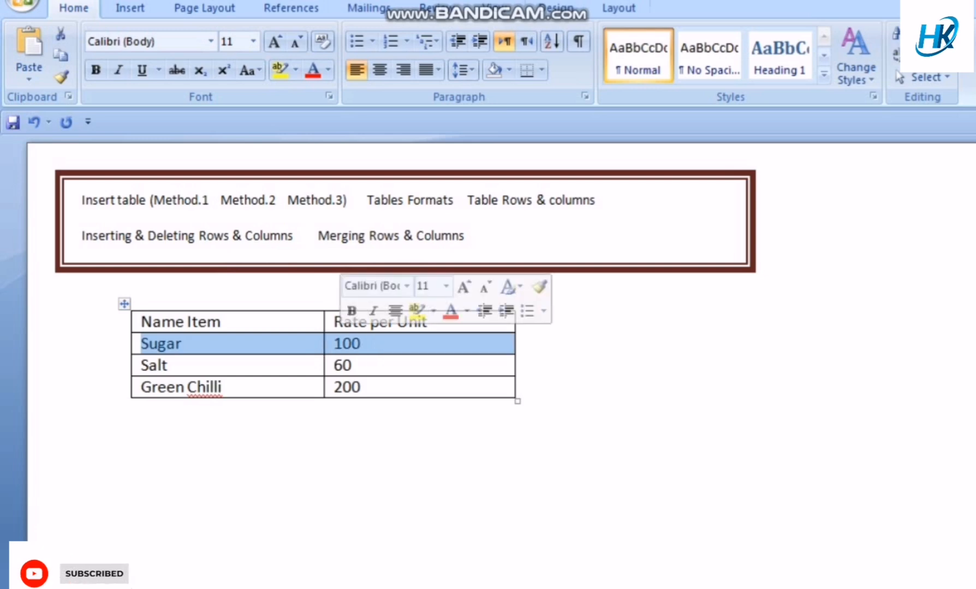
pyautogui.moveTo(468, 201); pyautogui.dragTo(534, 201)
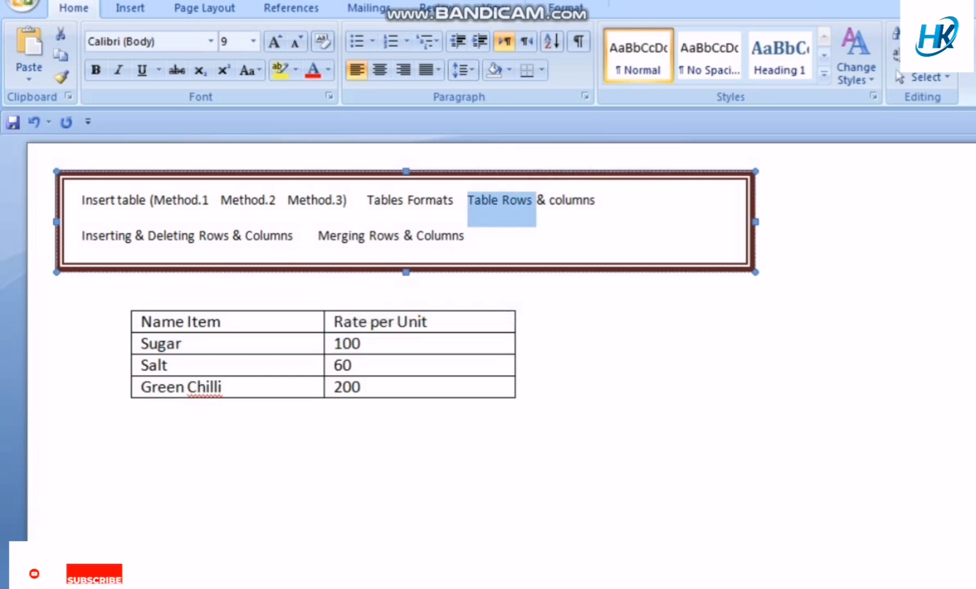
pyautogui.moveTo(132, 344); pyautogui.dragTo(127, 345)
pyautogui.moveTo(136, 345); pyautogui.dragTo(357, 344)
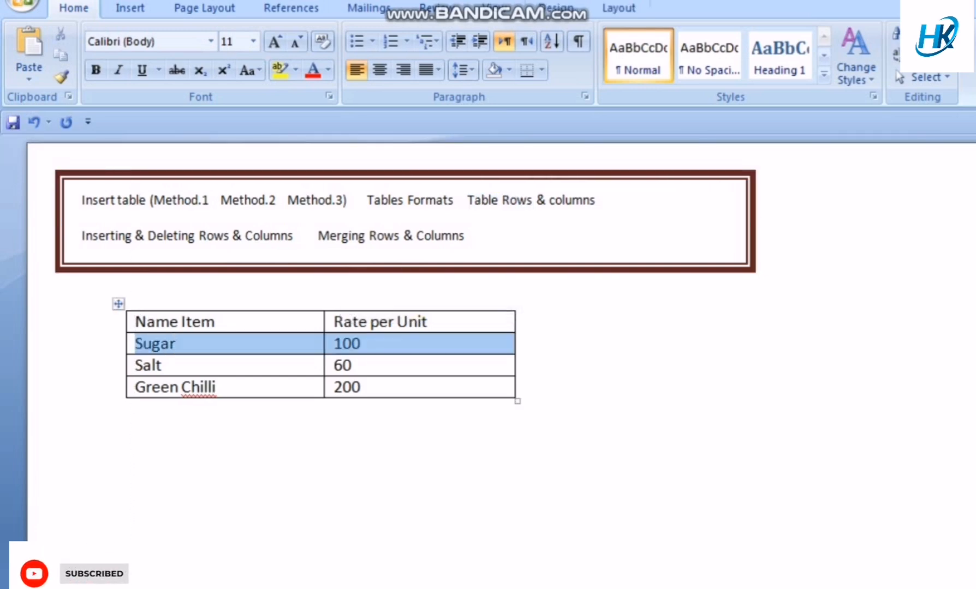
pyautogui.click(143, 411)
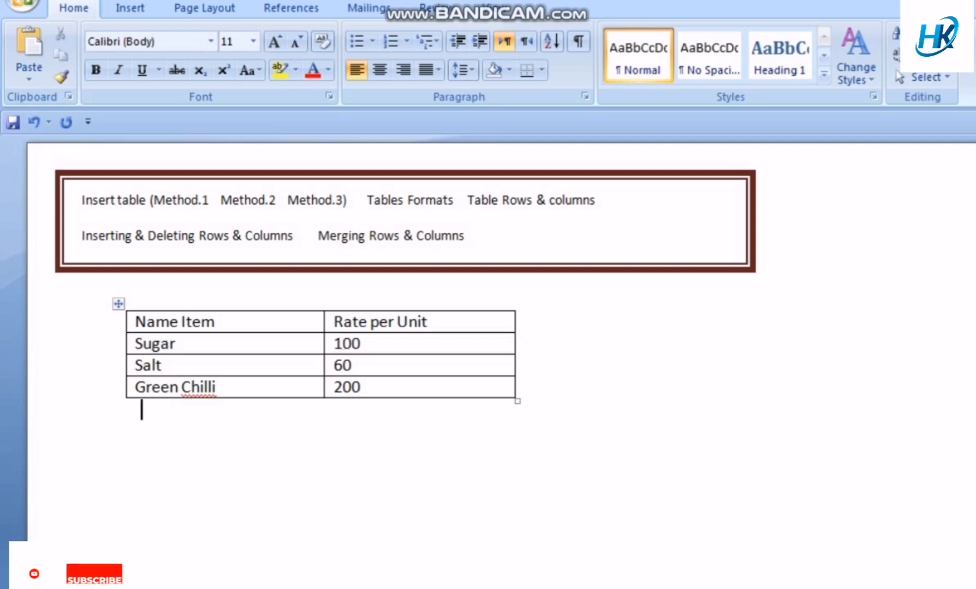
pyautogui.moveTo(82, 237); pyautogui.dragTo(131, 237)
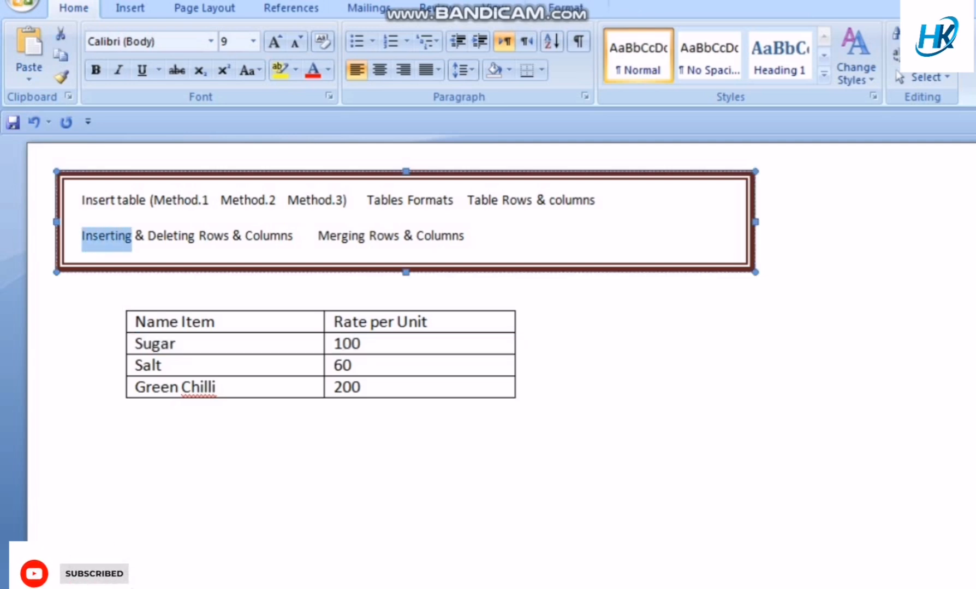
pyautogui.click(141, 410)
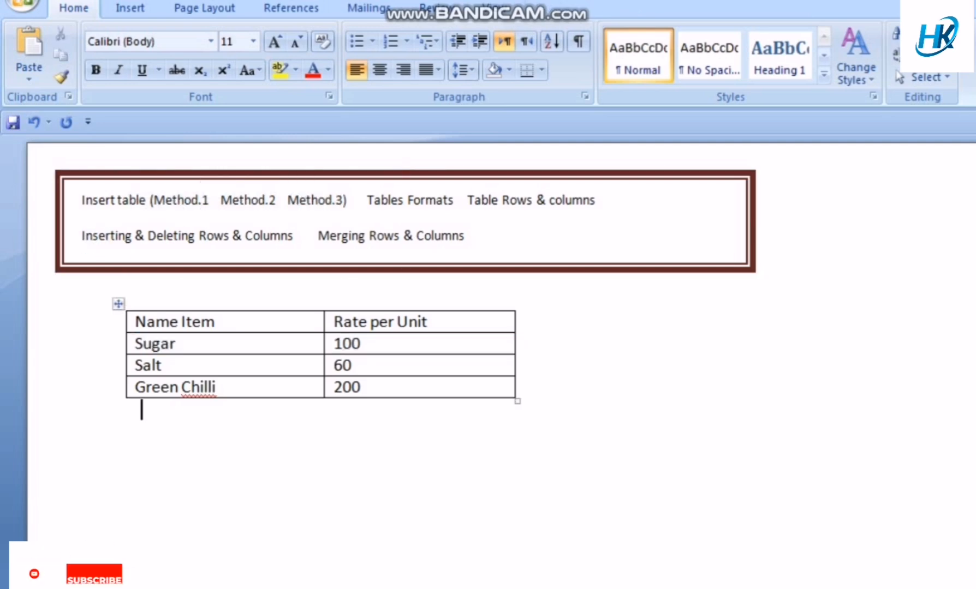
# Step: Try inserting an empty column to the right of the Name Item column and undo it
pyautogui.click(225, 310)
pyautogui.rightClick(232, 319)
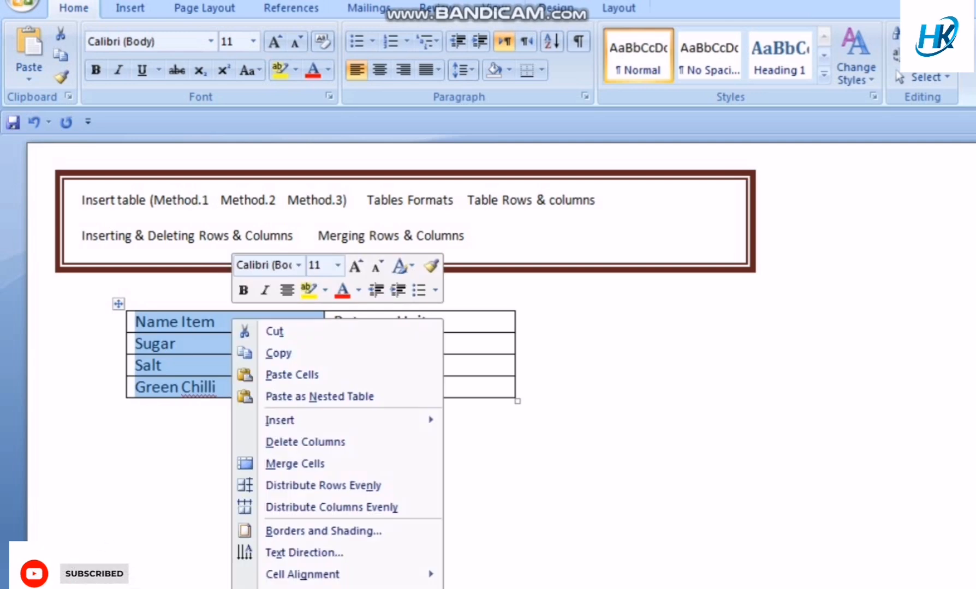
pyautogui.moveTo(279, 421)
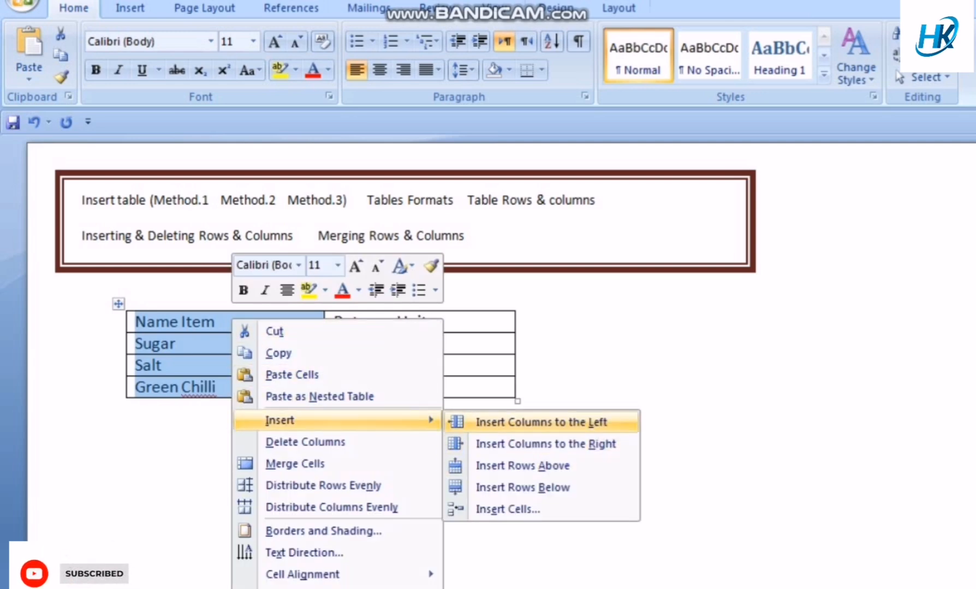
pyautogui.click(545, 443)
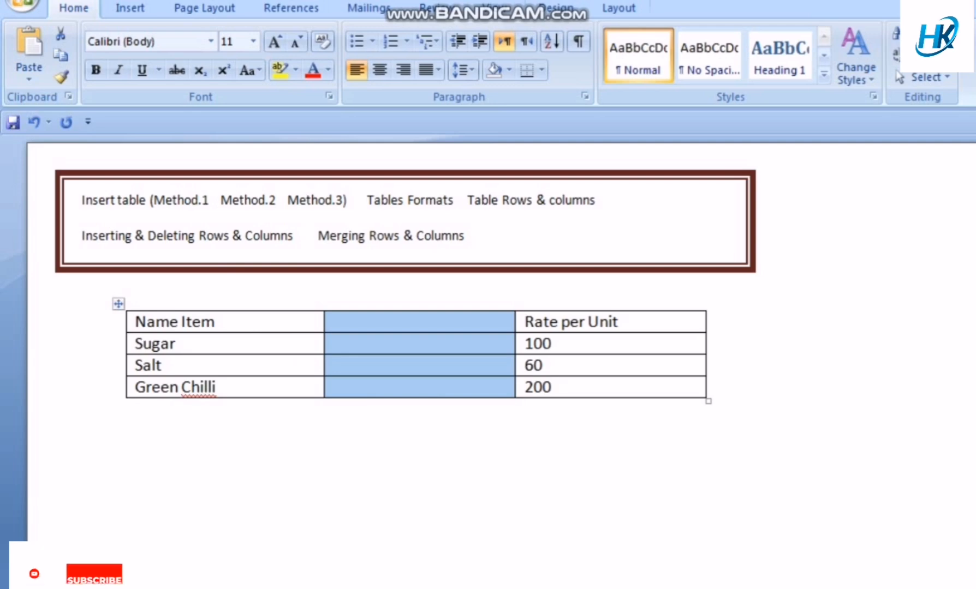
pyautogui.hotkey('ctrl', 'z')
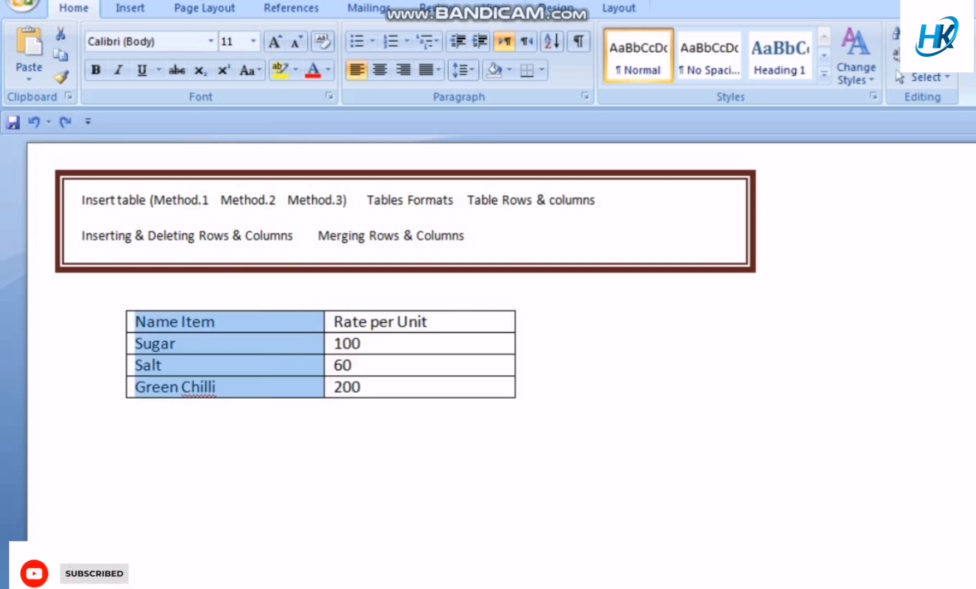
# Step: Insert an empty column between Name Item and Rate per Unit and place the cursor in its header cell
pyautogui.rightClick(234, 319)
pyautogui.moveTo(339, 413)
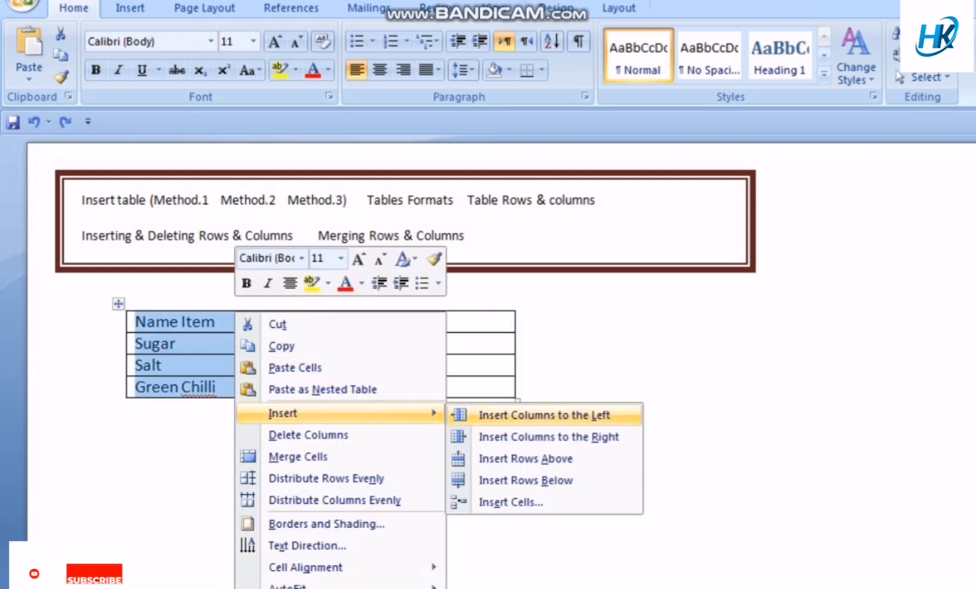
pyautogui.click(543, 435)
pyautogui.click(334, 322)
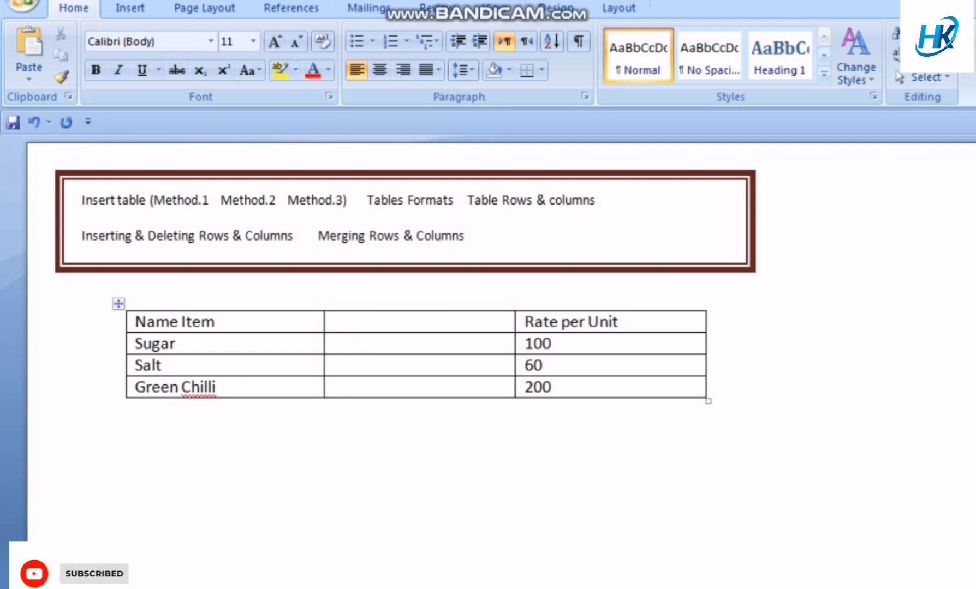
# Step: Undo the last column insertion and insert an empty column to the right of the Rate per Unit column
pyautogui.hotkey('ctrl', 'z')
pyautogui.click(458, 310)
pyautogui.rightClick(459, 313)
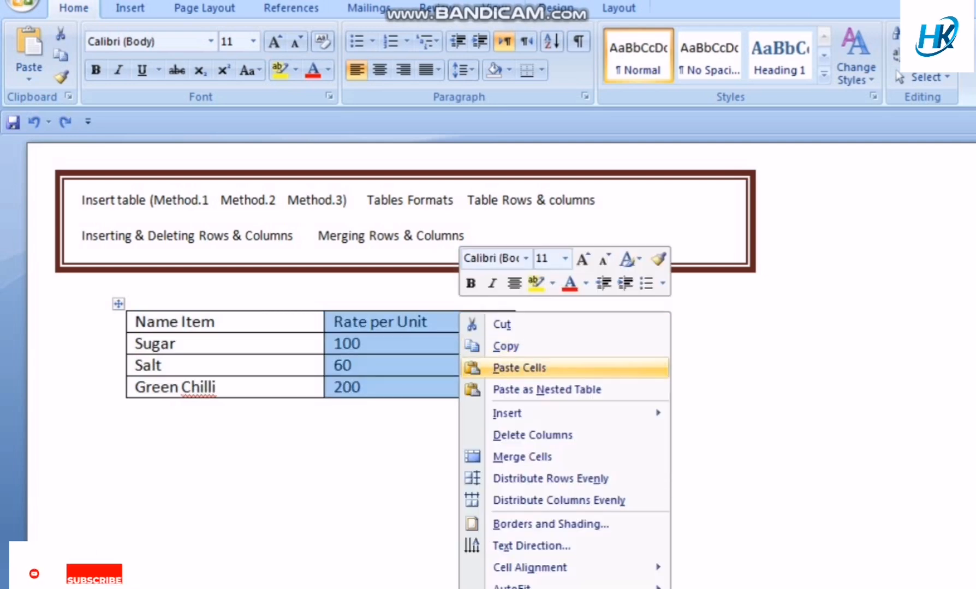
pyautogui.moveTo(507, 414)
pyautogui.click(772, 437)
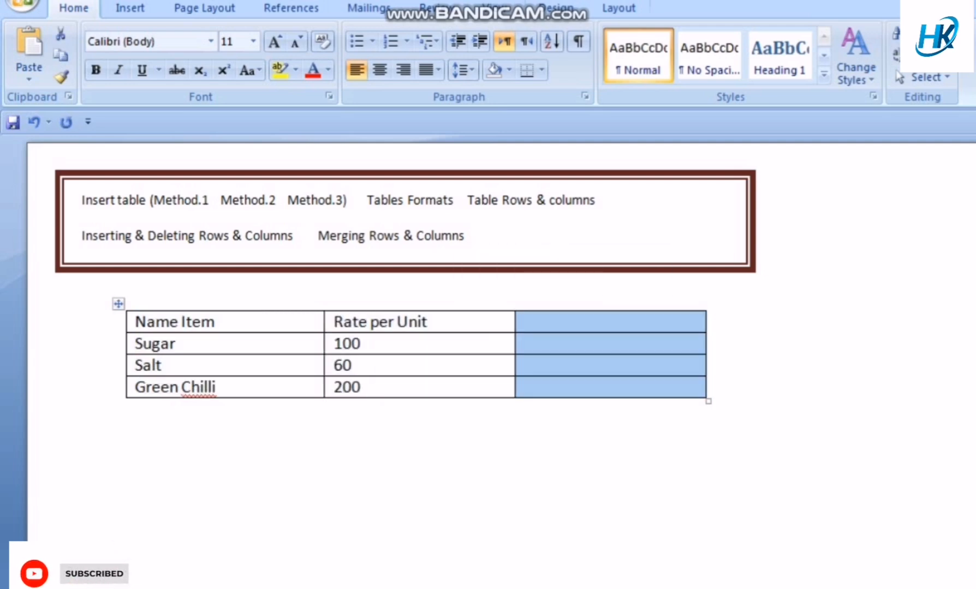
# Step: Try inserting an empty column to the left of Rate per Unit, and undo both column insertions
pyautogui.click(384, 309)
pyautogui.rightClick(384, 312)
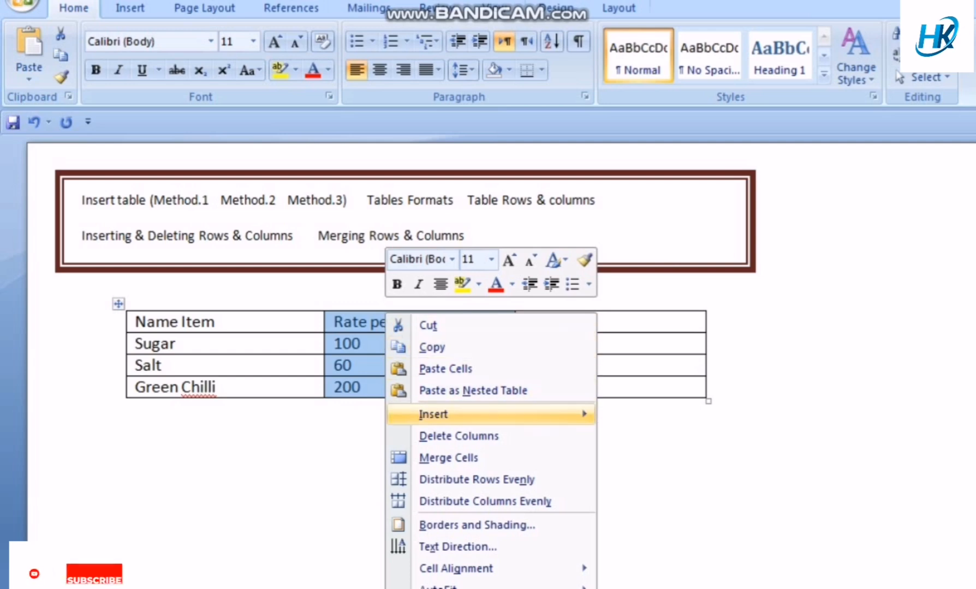
pyautogui.moveTo(415, 415)
pyautogui.click(682, 415)
pyautogui.moveTo(404, 320); pyautogui.dragTo(764, 386)
pyautogui.hotkey('ctrl', 'z')
pyautogui.hotkey('ctrl', 'z')
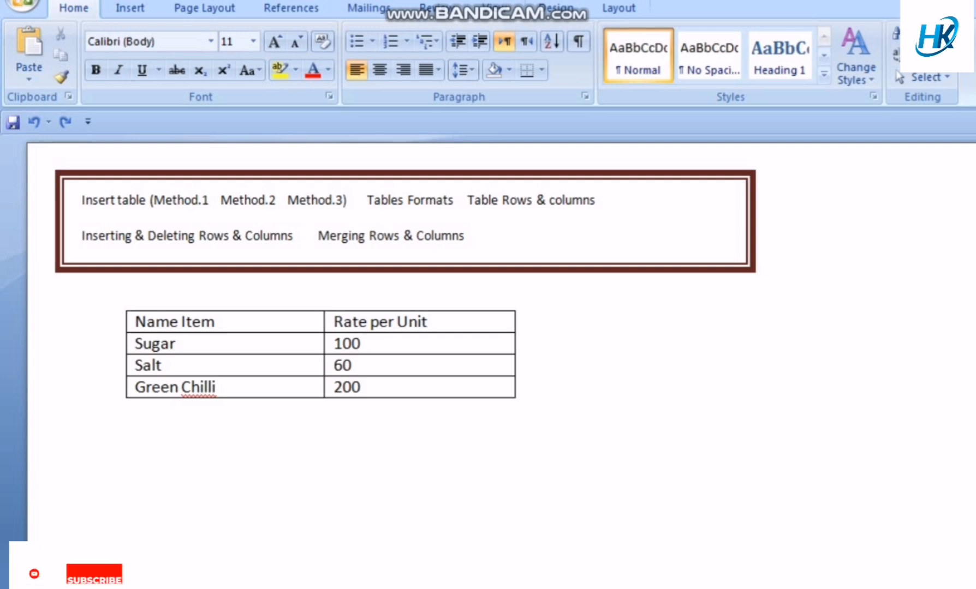
# Step: Select Rows & Columns in the bordered text box, try deleting the entire Sugar row from the table, and undo the deletion
pyautogui.moveTo(199, 236); pyautogui.dragTo(319, 236)
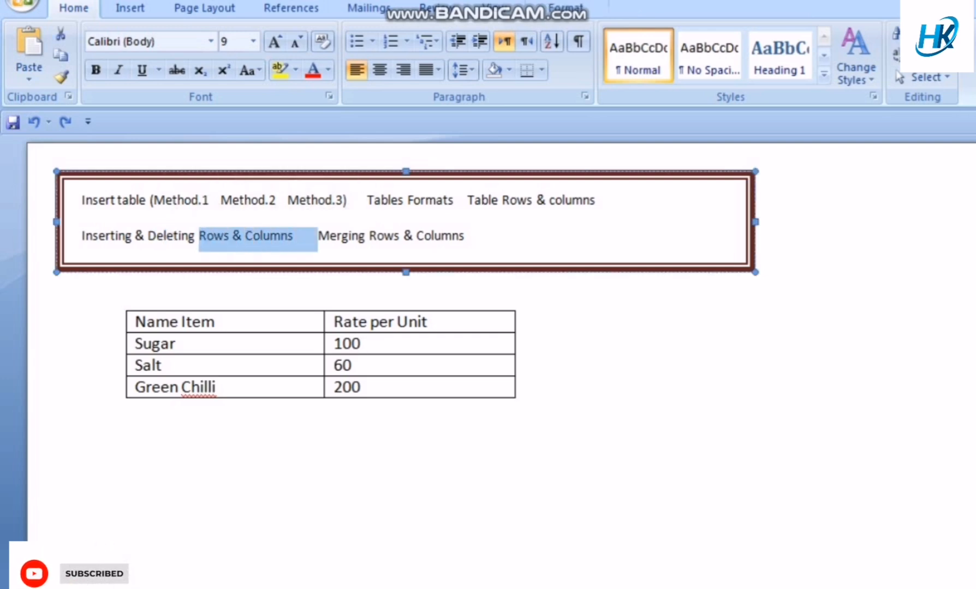
pyautogui.click(163, 365)
pyautogui.moveTo(137, 344); pyautogui.dragTo(339, 344)
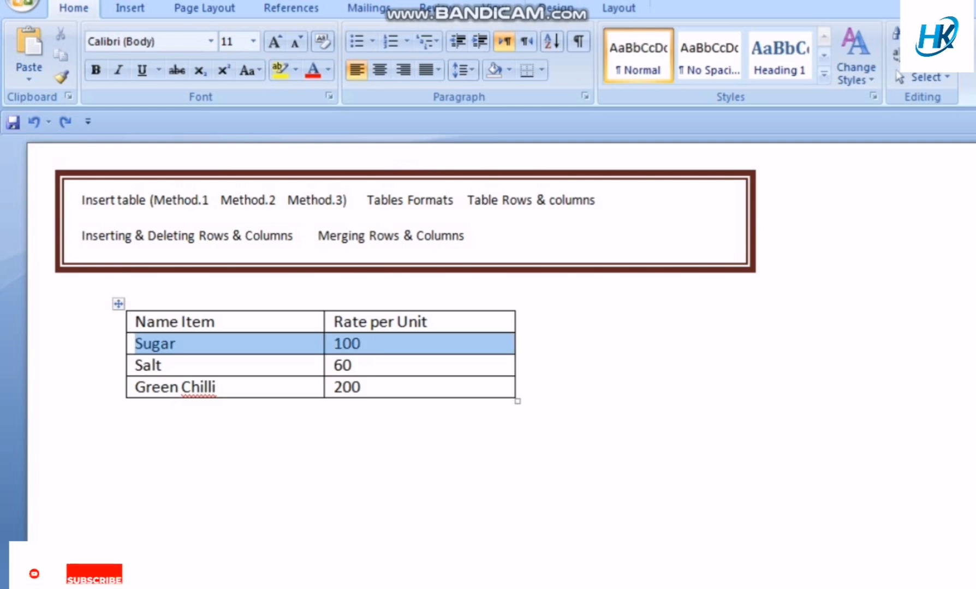
pyautogui.rightClick(199, 342)
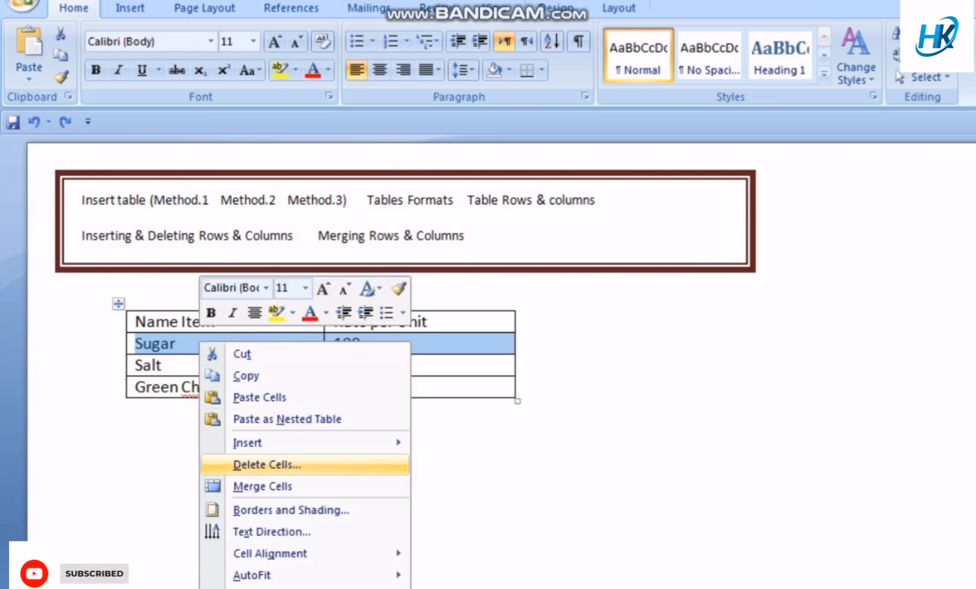
pyautogui.click(267, 465)
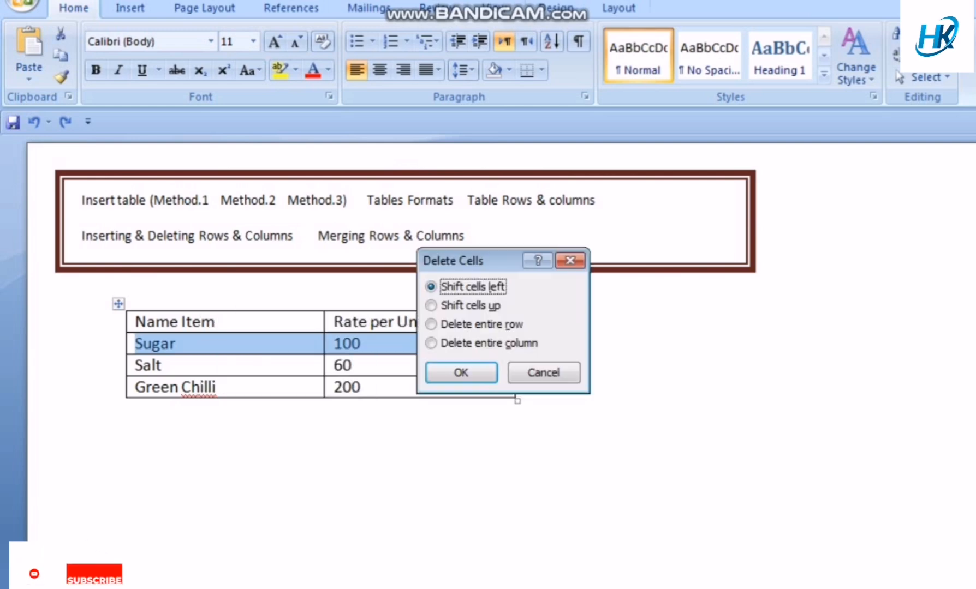
pyautogui.click(459, 325)
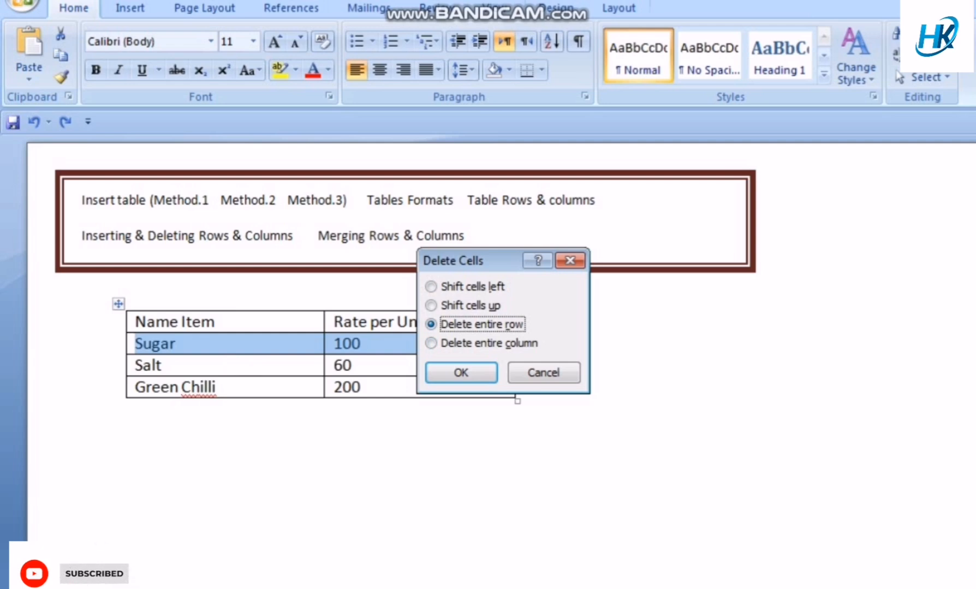
pyautogui.click(461, 373)
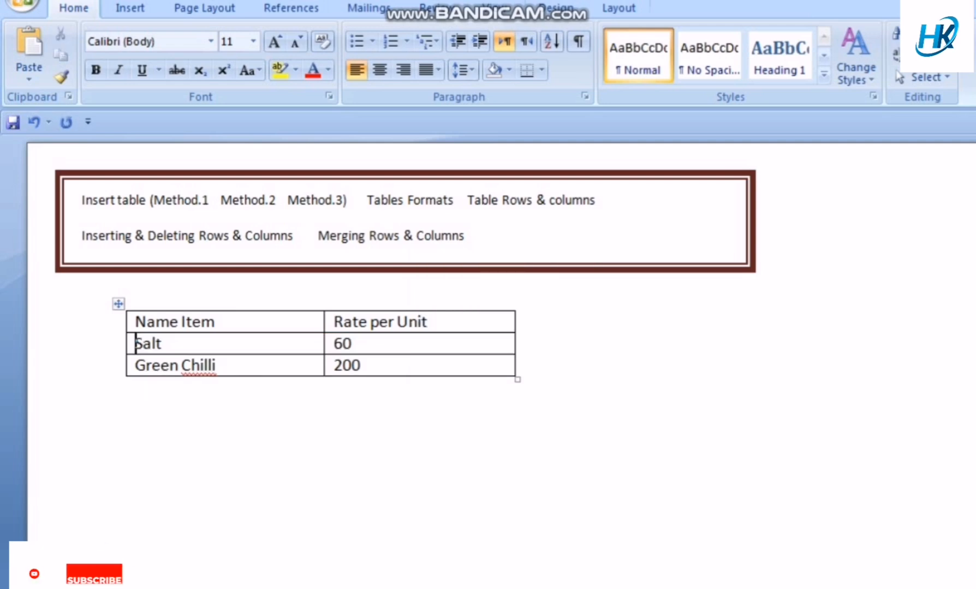
pyautogui.hotkey('ctrl', 'z')
pyautogui.click(141, 410)
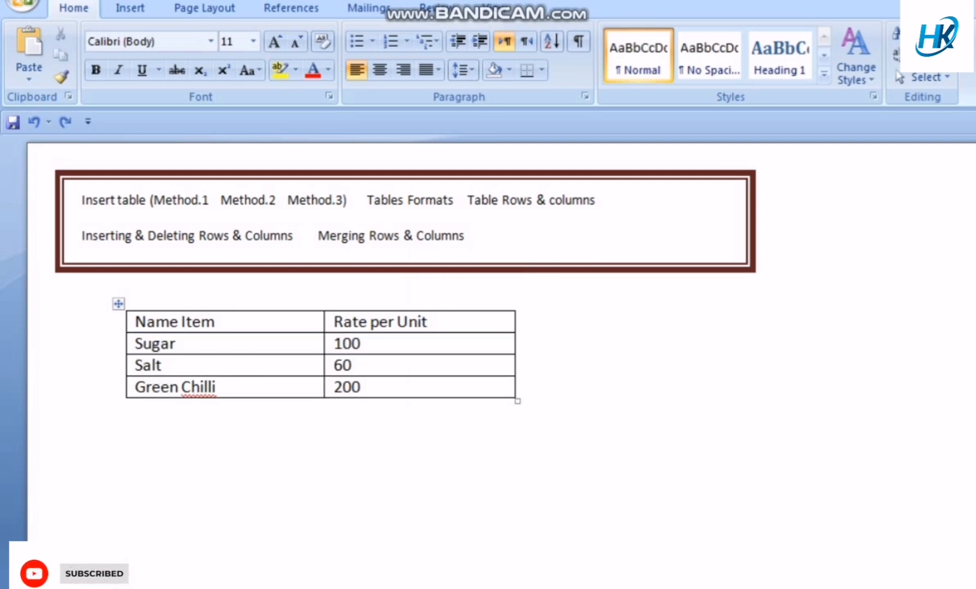
# Step: Try deleting the table's whole Name Item column and undo the deletion
pyautogui.click(276, 311)
pyautogui.rightClick(276, 326)
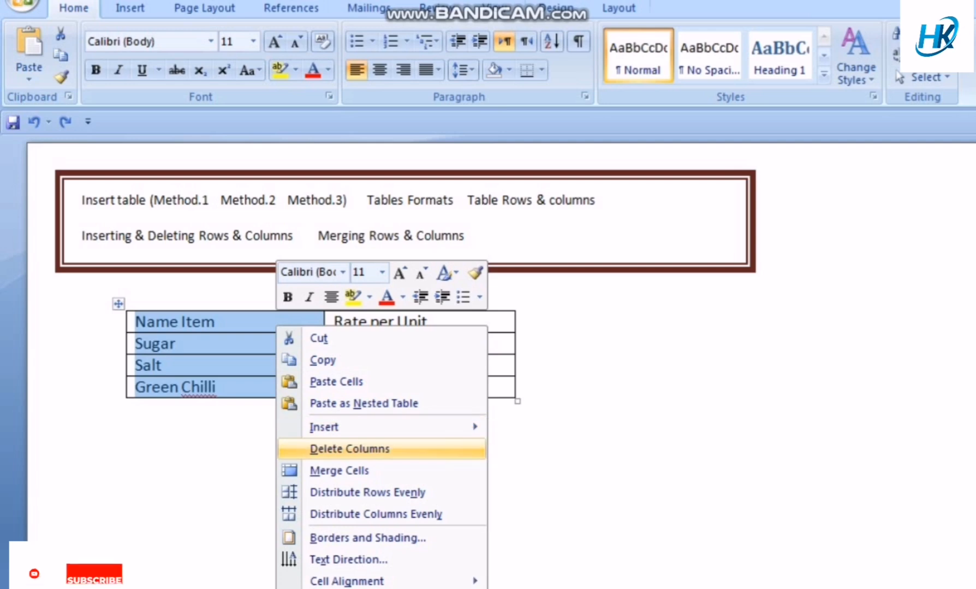
pyautogui.click(350, 448)
pyautogui.hotkey('ctrl', 'z')
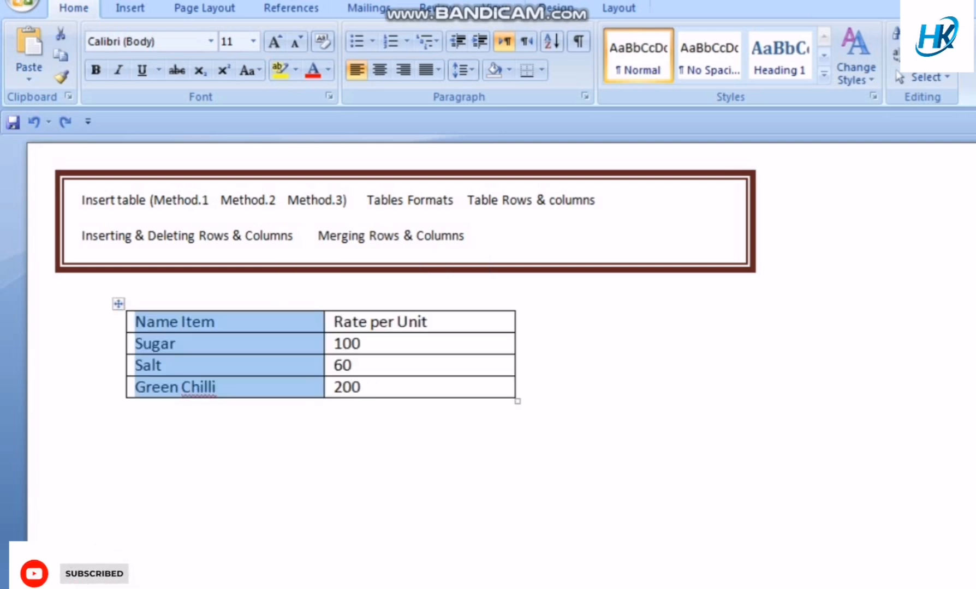
# Step: Try deleting cells with the Delete entire column option while the whole Sugar row is selected, and undo it
pyautogui.click(175, 344)
pyautogui.moveTo(176, 343); pyautogui.dragTo(382, 344)
pyautogui.rightClick(382, 344)
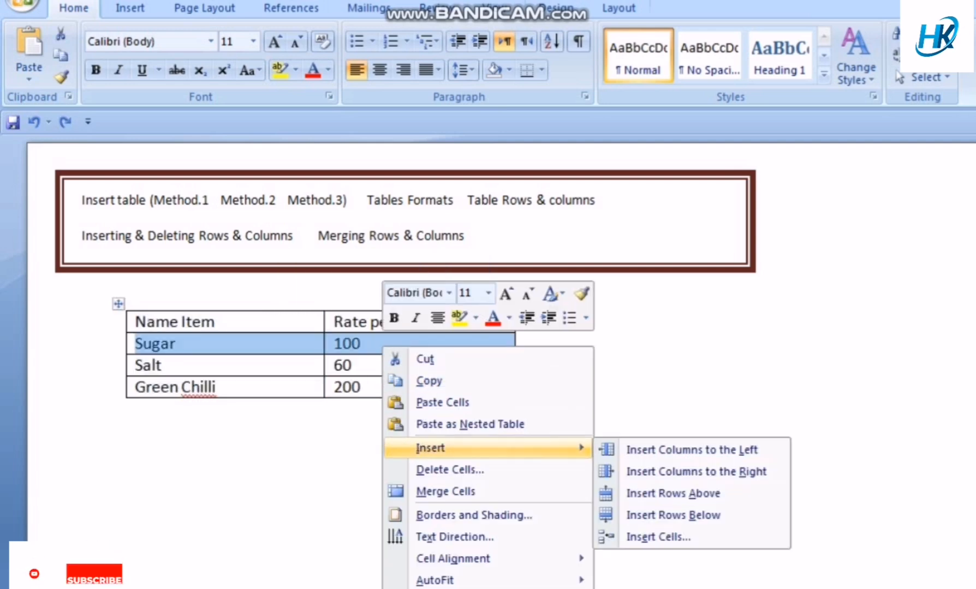
pyautogui.click(450, 470)
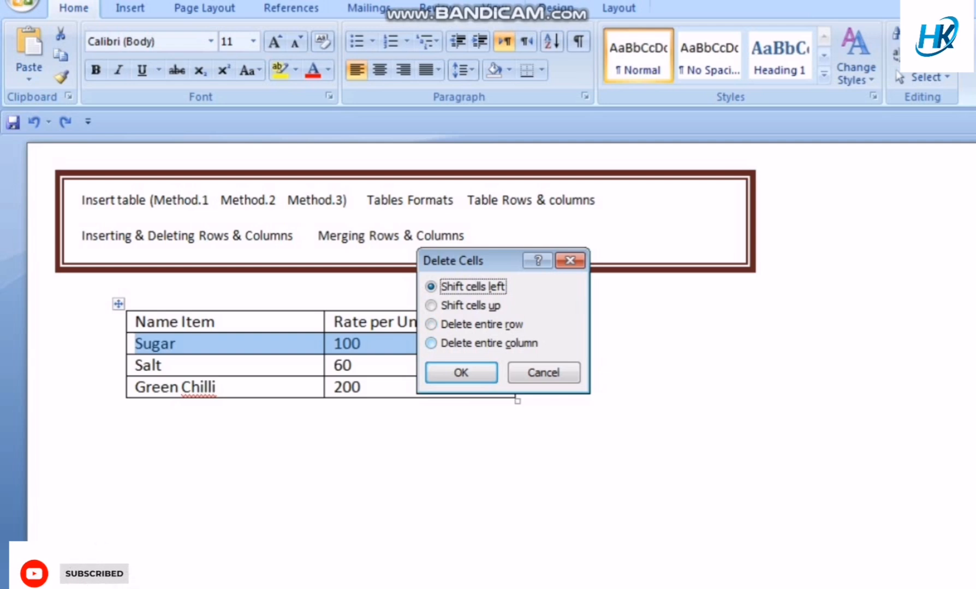
pyautogui.click(469, 343)
pyautogui.click(461, 374)
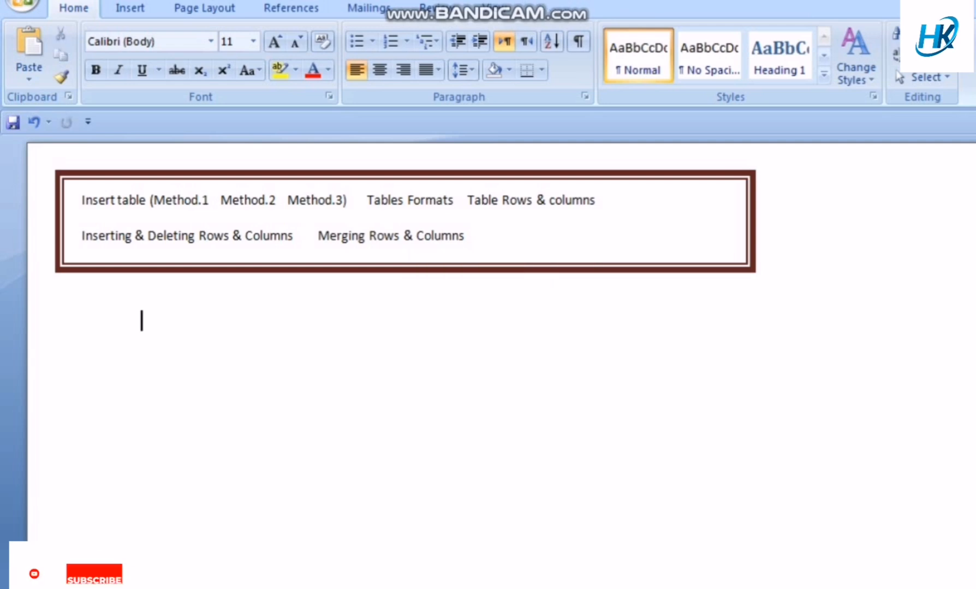
pyautogui.hotkey('ctrl', 'z')
pyautogui.click(141, 411)
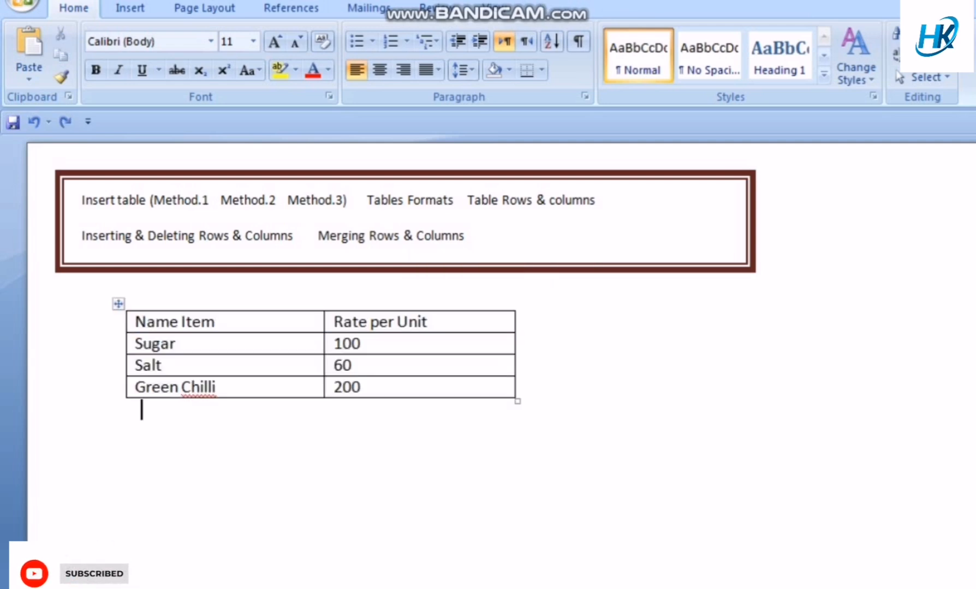
pyautogui.click(119, 304)
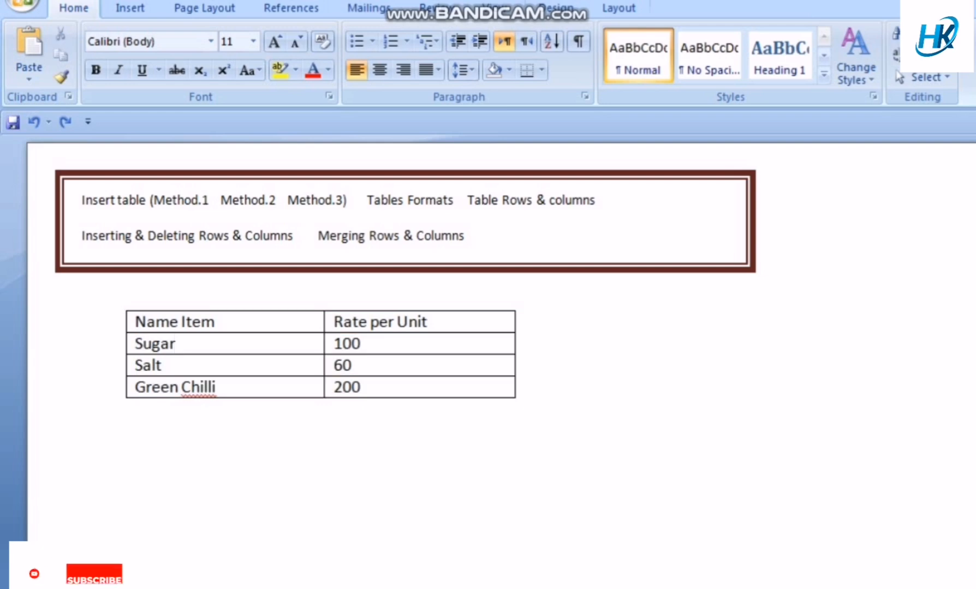
# Step: Select the Merging Rows & Columns entry in the bordered text box and merge the Salt row's two cells into one
pyautogui.moveTo(318, 236); pyautogui.dragTo(464, 235)
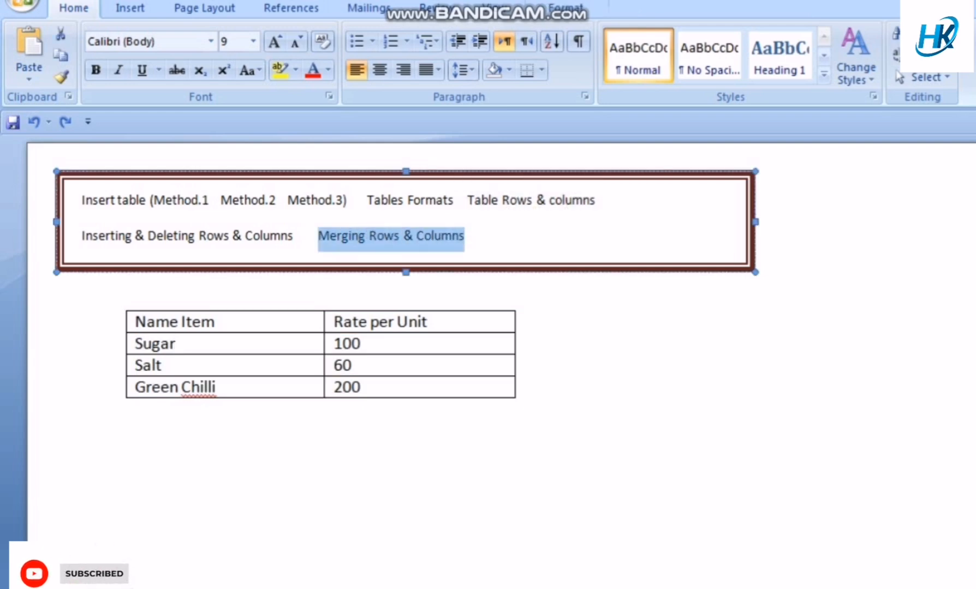
pyautogui.click(136, 386)
pyautogui.moveTo(136, 366); pyautogui.dragTo(362, 365)
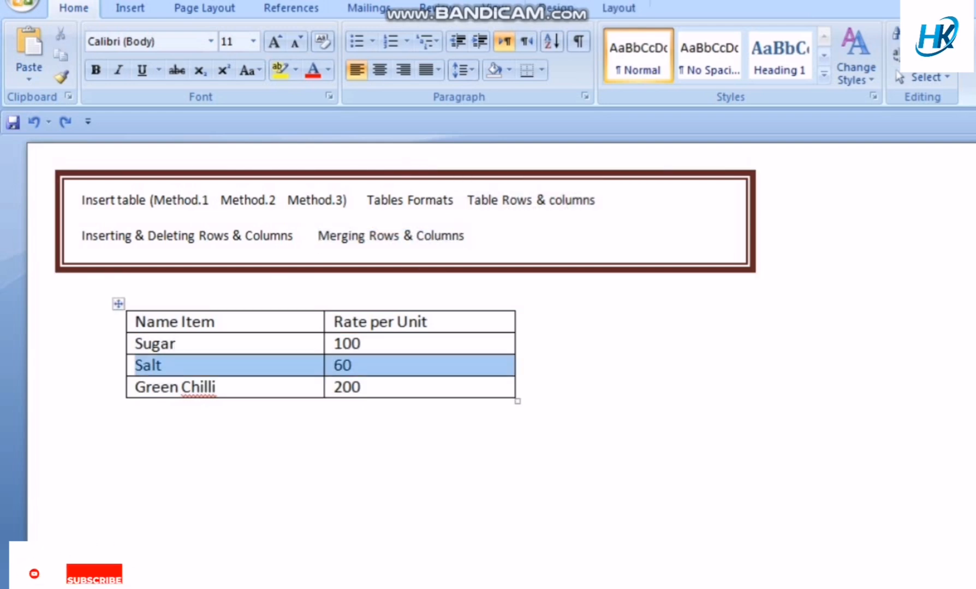
pyautogui.rightClick(364, 365)
pyautogui.click(427, 509)
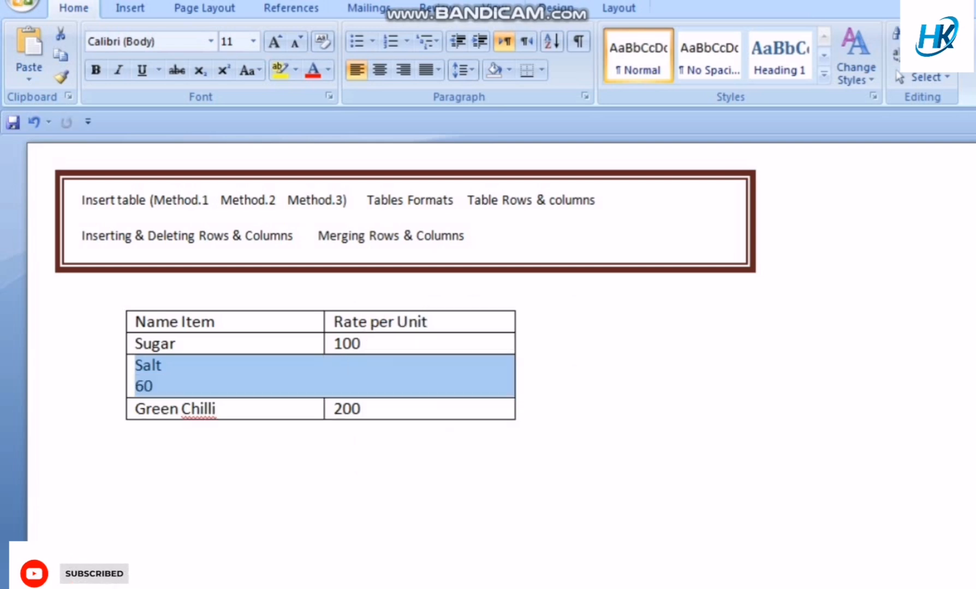
# Step: Enter the test text "tyt" after Salt in the merged cell and remove it again
pyautogui.click(162, 365)
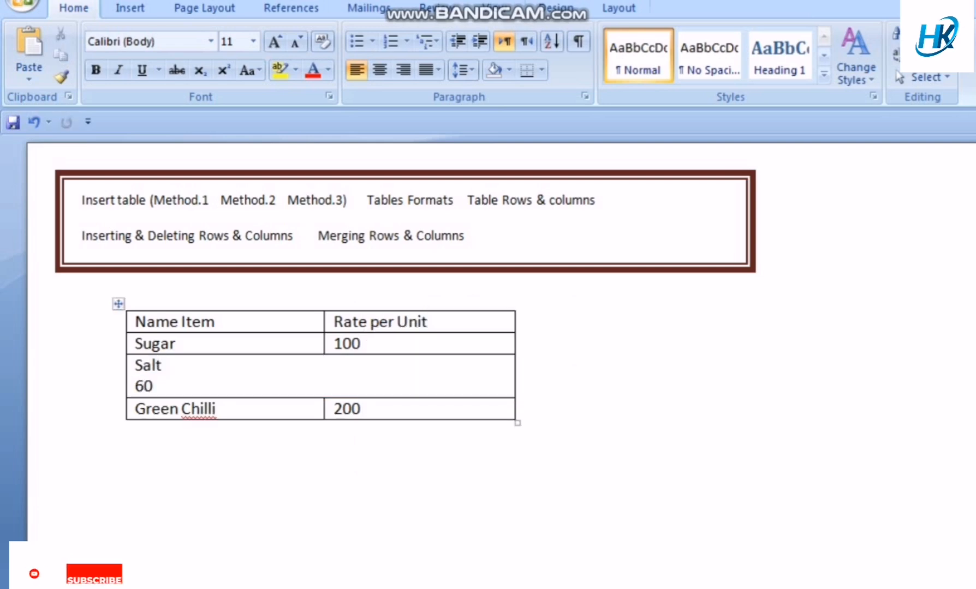
pyautogui.write('tyt')
pyautogui.press('BackSpace')
pyautogui.press('BackSpace')
pyautogui.press('BackSpace')
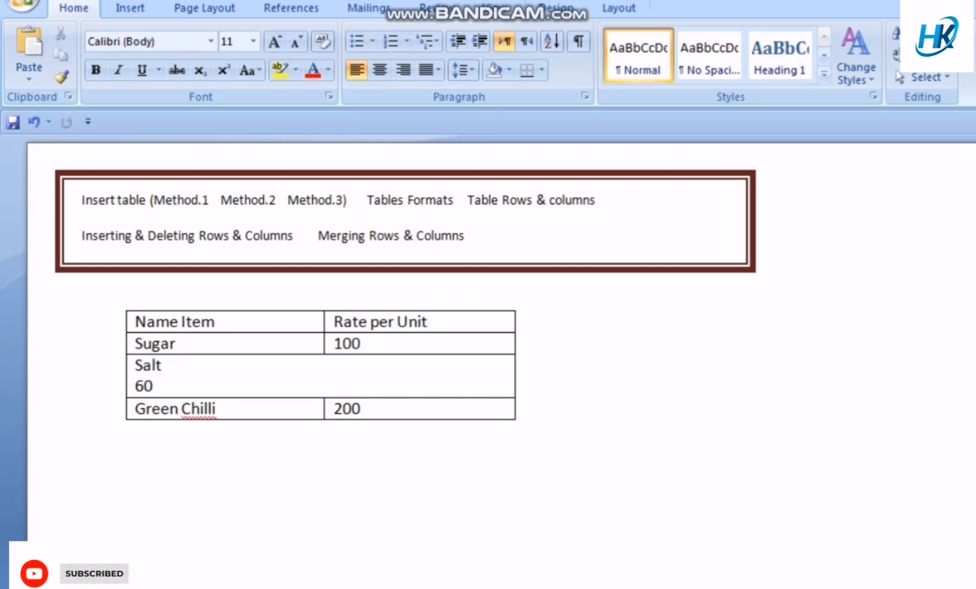
pyautogui.hotkey('shift', 'Home')
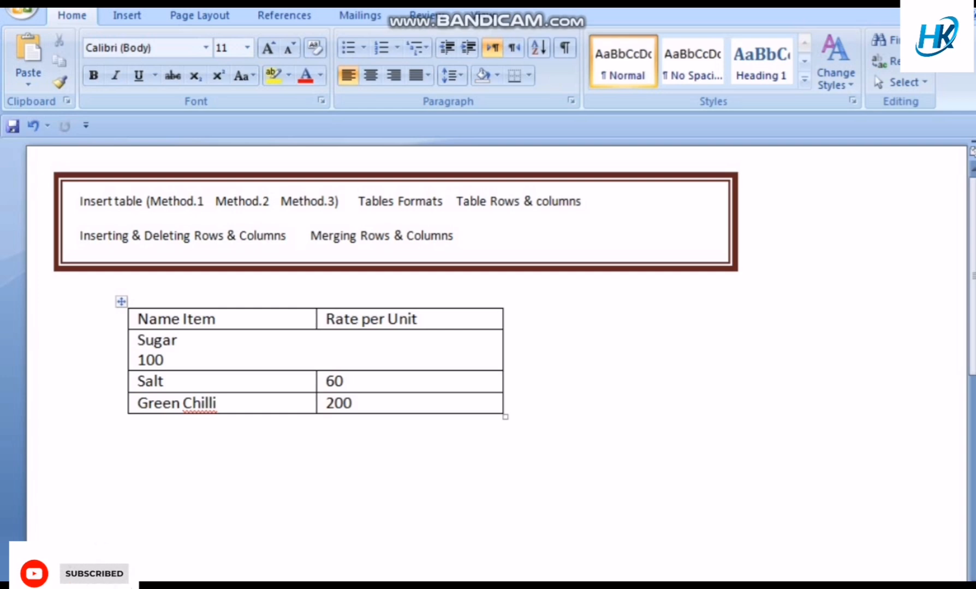
# Step: Try centring the contents of the merged Sugar cell, and undo both the alignment and the merge
pyautogui.moveTo(138, 339); pyautogui.dragTo(164, 360)
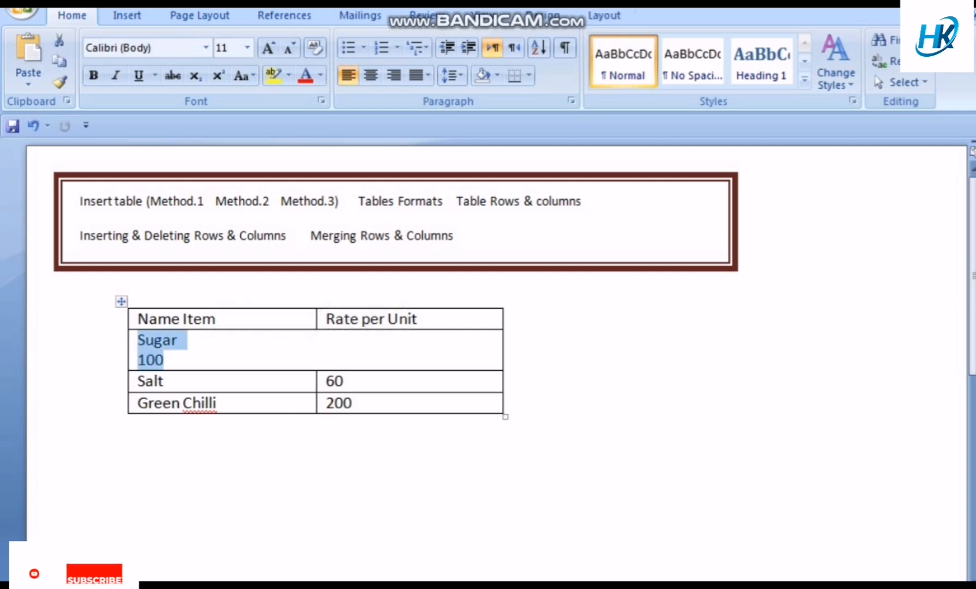
pyautogui.rightClick(170, 351)
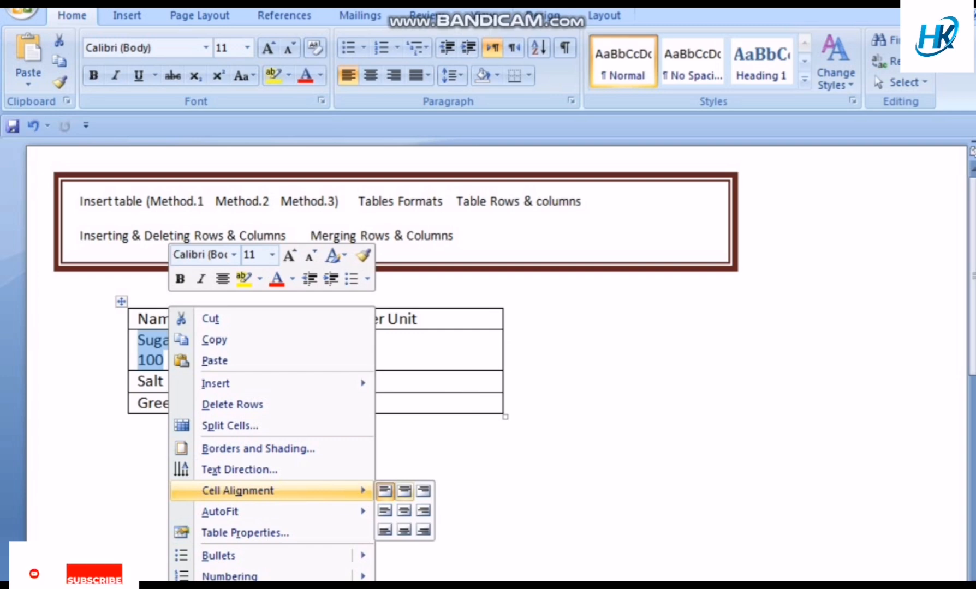
pyautogui.click(404, 513)
pyautogui.click(138, 424)
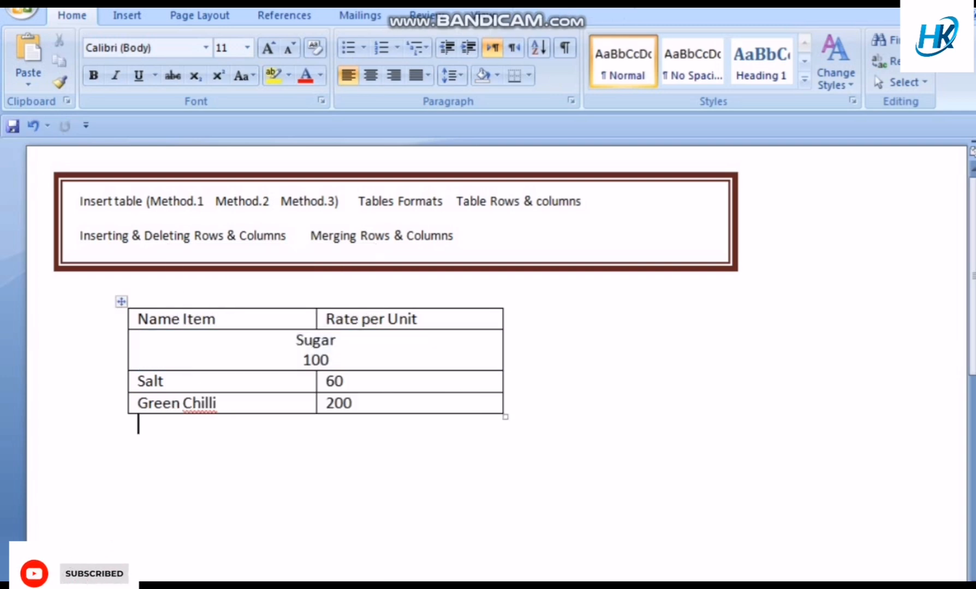
pyautogui.hotkey('ctrl', 'z')
pyautogui.hotkey('ctrl', 'z')
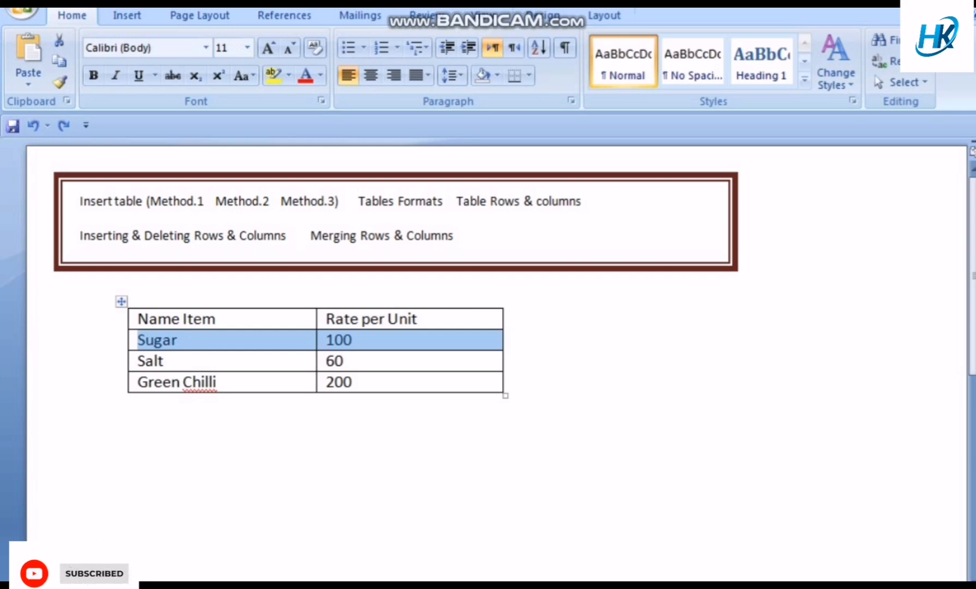
# Step: Highlight the words Columns and Merging in yellow in the Merging Rows & Columns entry of the bordered text box
pyautogui.moveTo(454, 237)
pyautogui.mouseDown()
pyautogui.moveTo(395, 237)
pyautogui.moveTo(408, 237)
pyautogui.mouseUp()
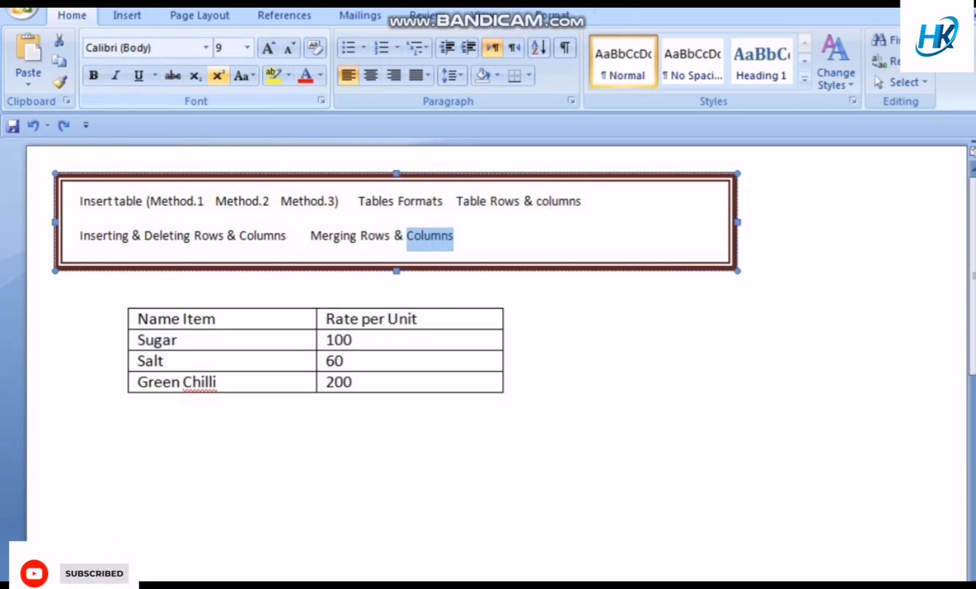
pyautogui.click(273, 74)
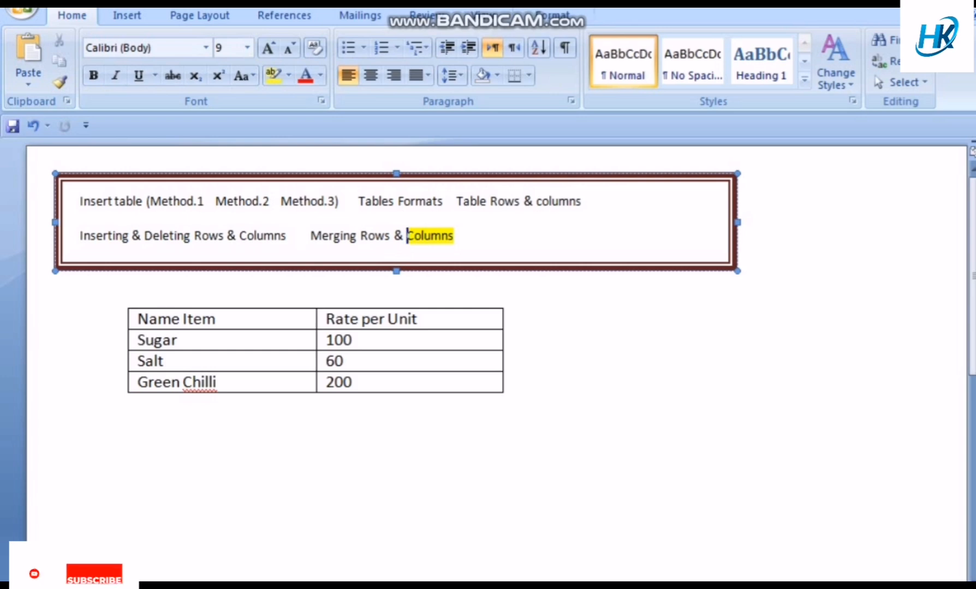
pyautogui.moveTo(358, 237); pyautogui.dragTo(311, 237)
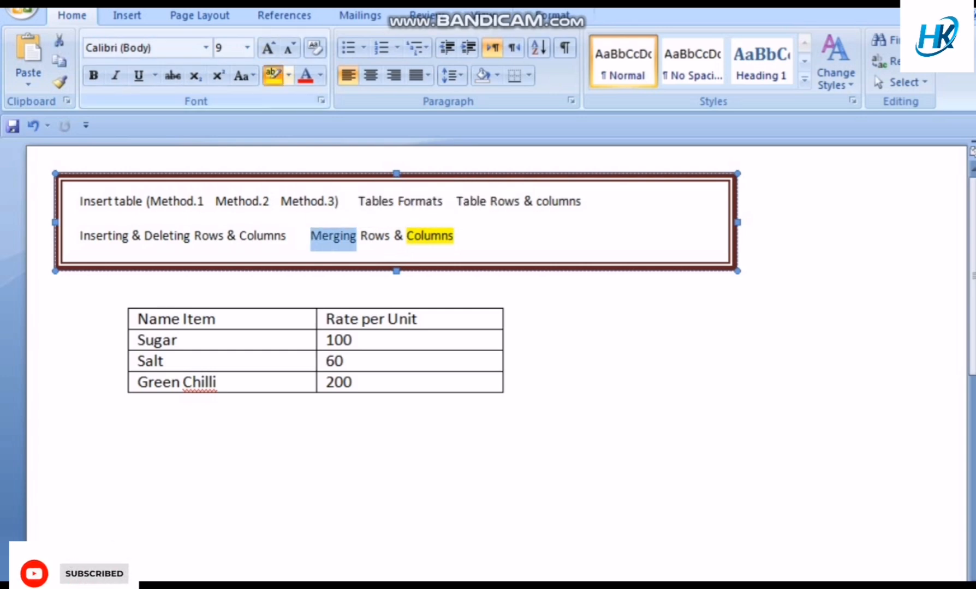
pyautogui.click(272, 75)
# Step: Merge the three value cells under Rate per Unit, for Sugar, Salt and Green Chilli, into one cell
pyautogui.click(354, 341)
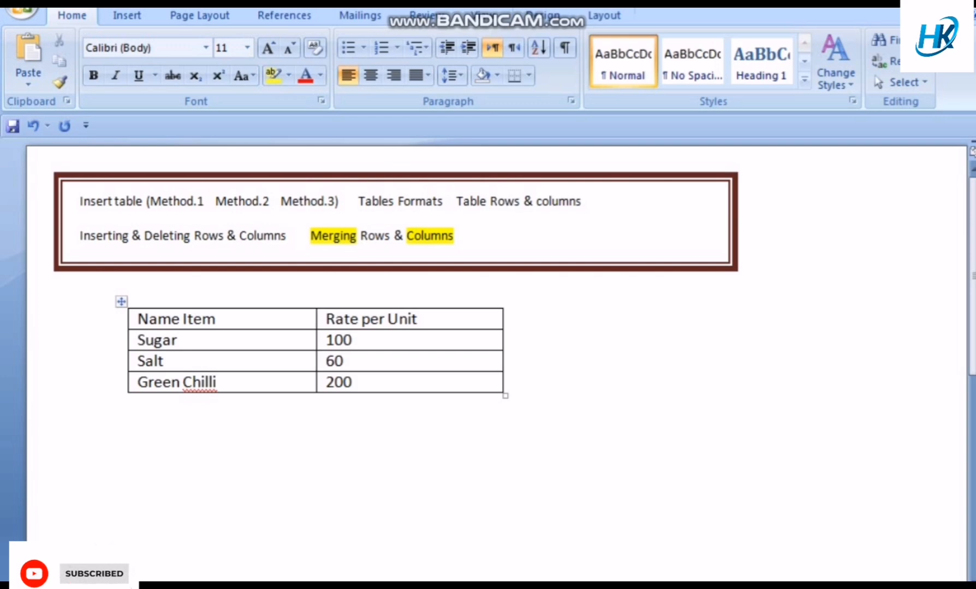
pyautogui.moveTo(353, 340); pyautogui.dragTo(360, 382)
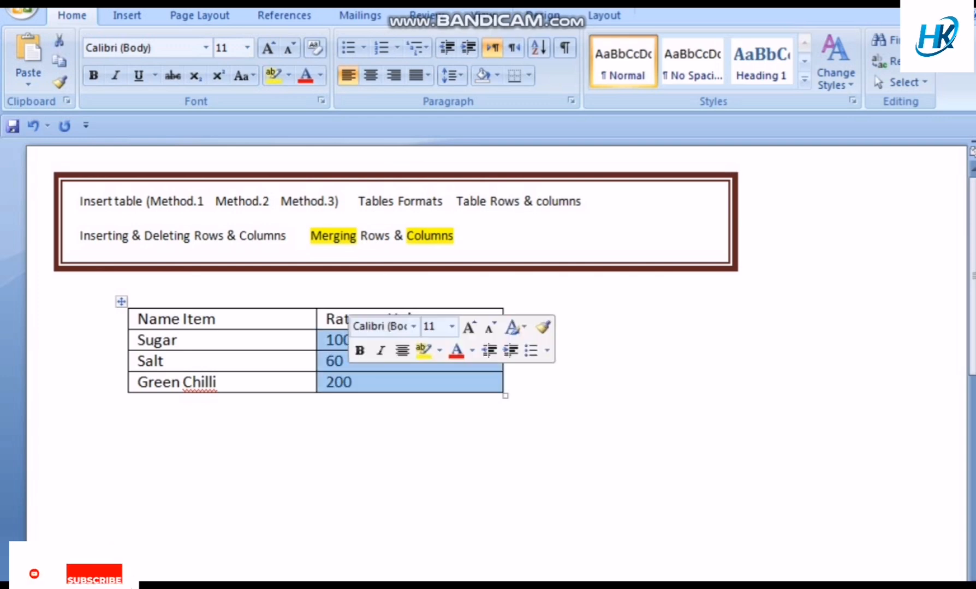
pyautogui.click(334, 319)
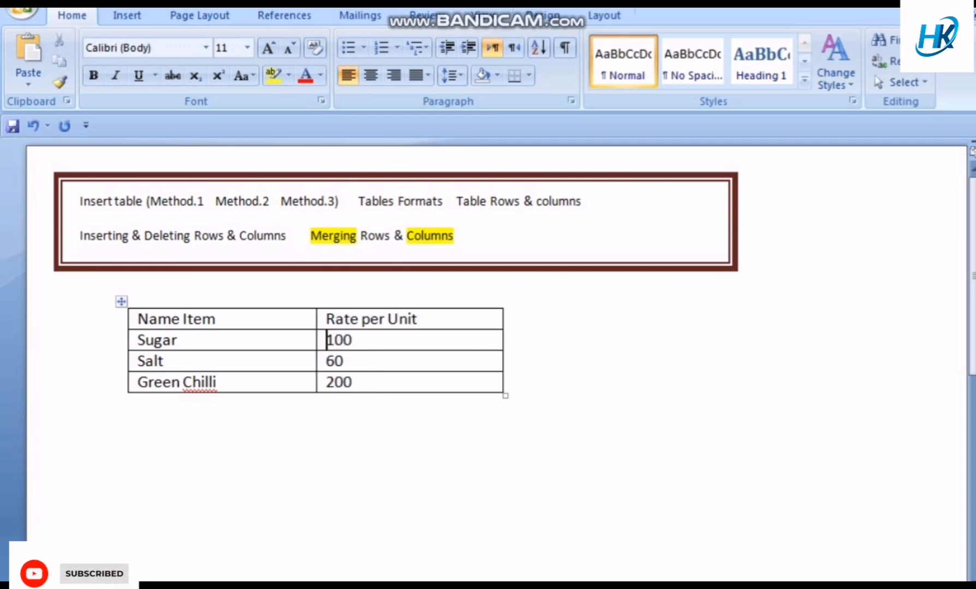
pyautogui.moveTo(326, 340); pyautogui.dragTo(354, 382)
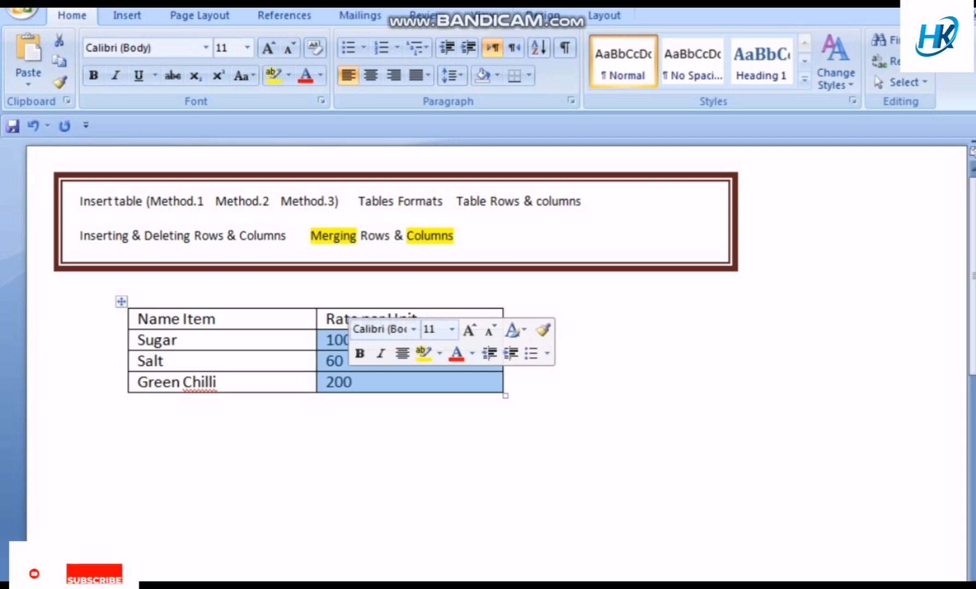
pyautogui.rightClick(347, 358)
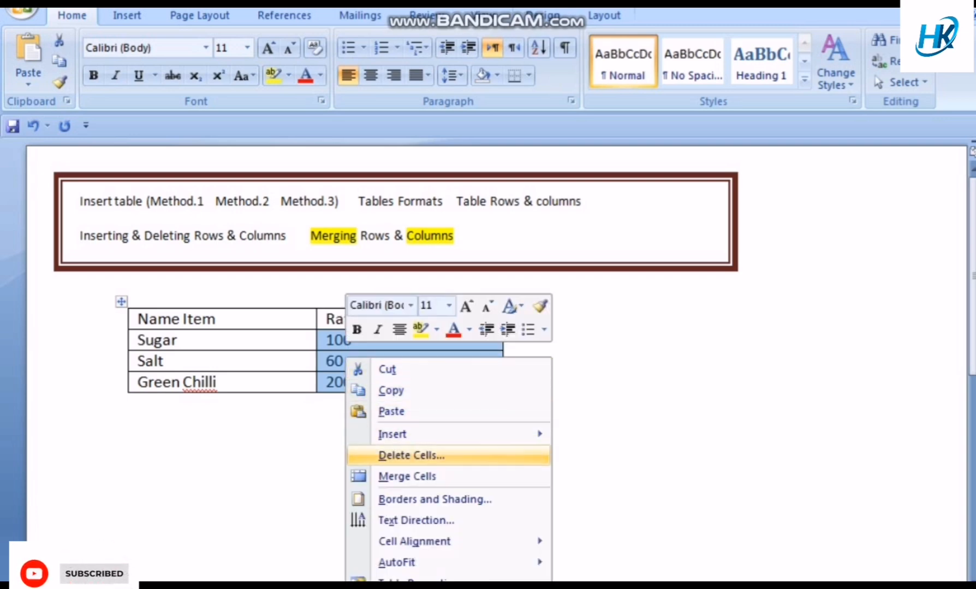
pyautogui.click(407, 476)
pyautogui.click(382, 361)
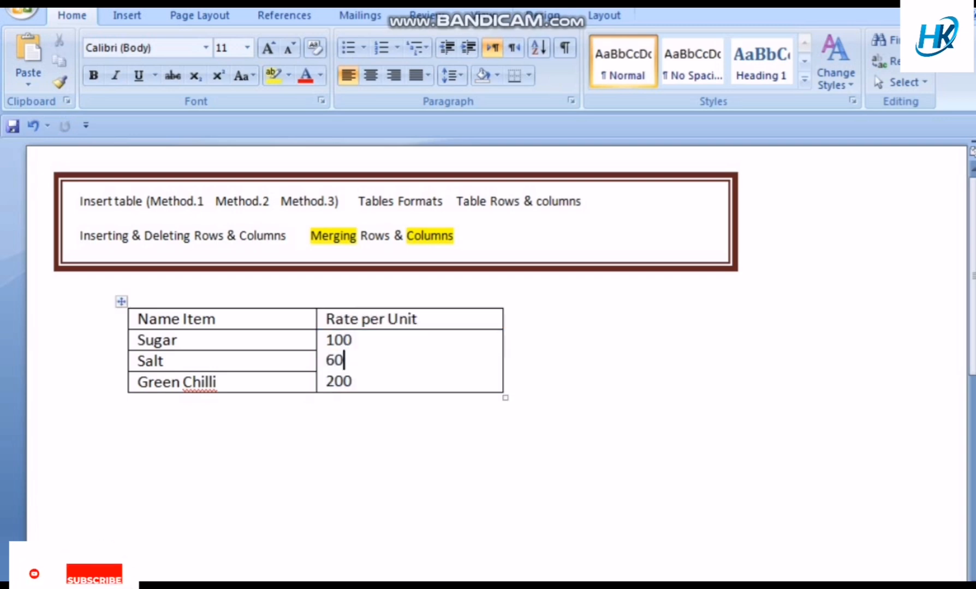
# Step: Replace the three rates in the merged cell with 50 and centre it horizontally and vertically in the cell
pyautogui.moveTo(353, 382); pyautogui.dragTo(325, 341)
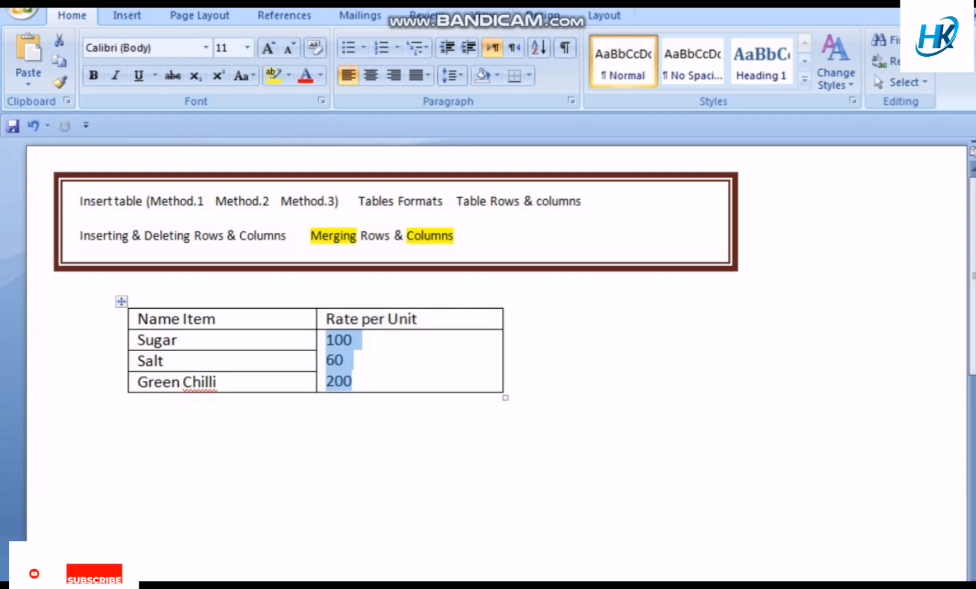
pyautogui.write('50')
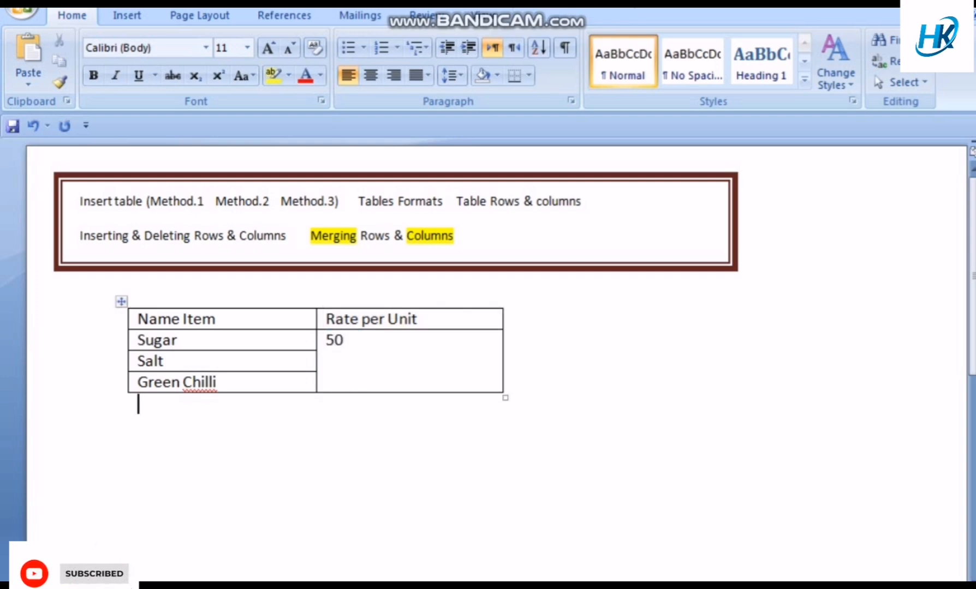
pyautogui.rightClick(349, 341)
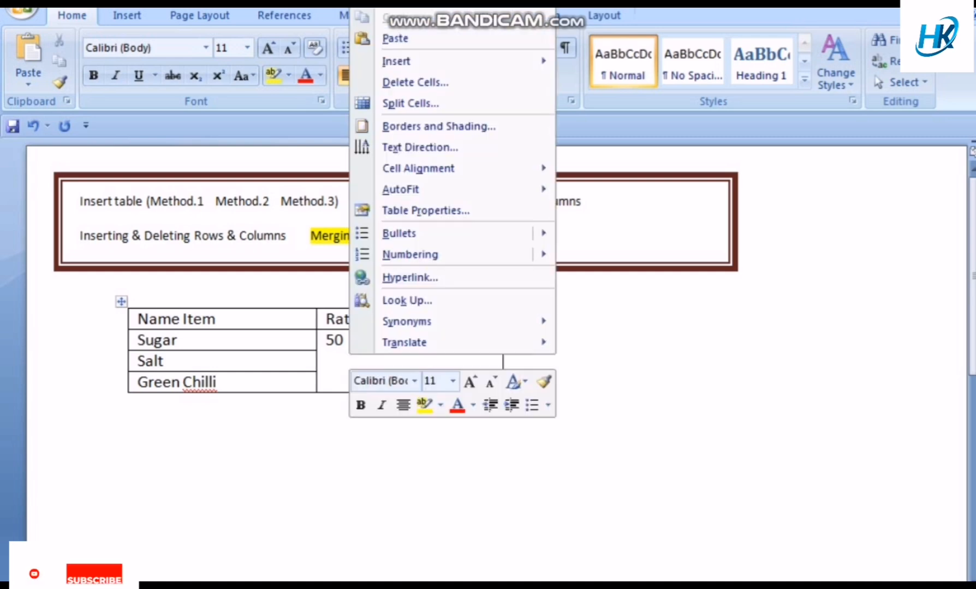
pyautogui.moveTo(417, 168)
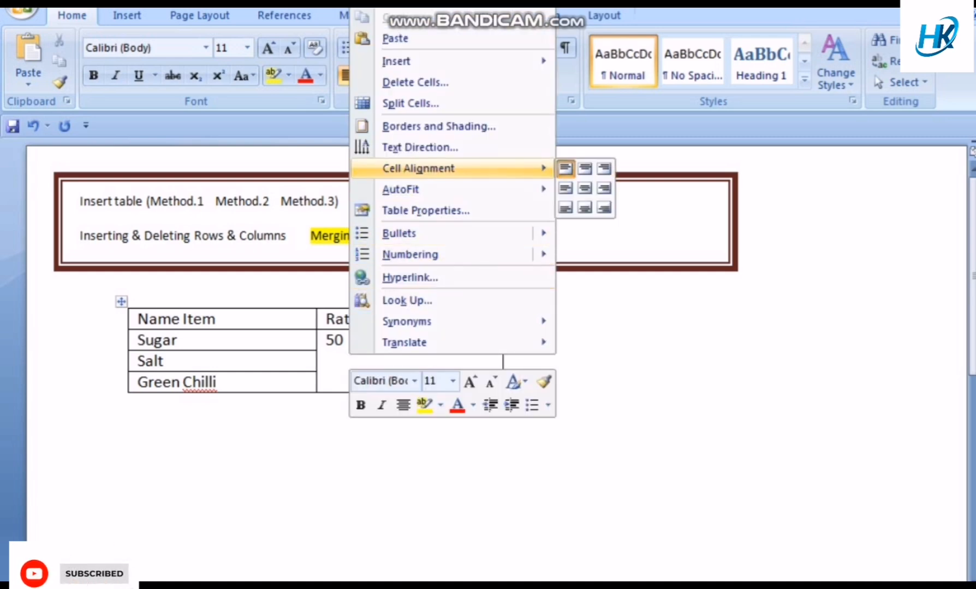
pyautogui.click(584, 188)
pyautogui.click(138, 404)
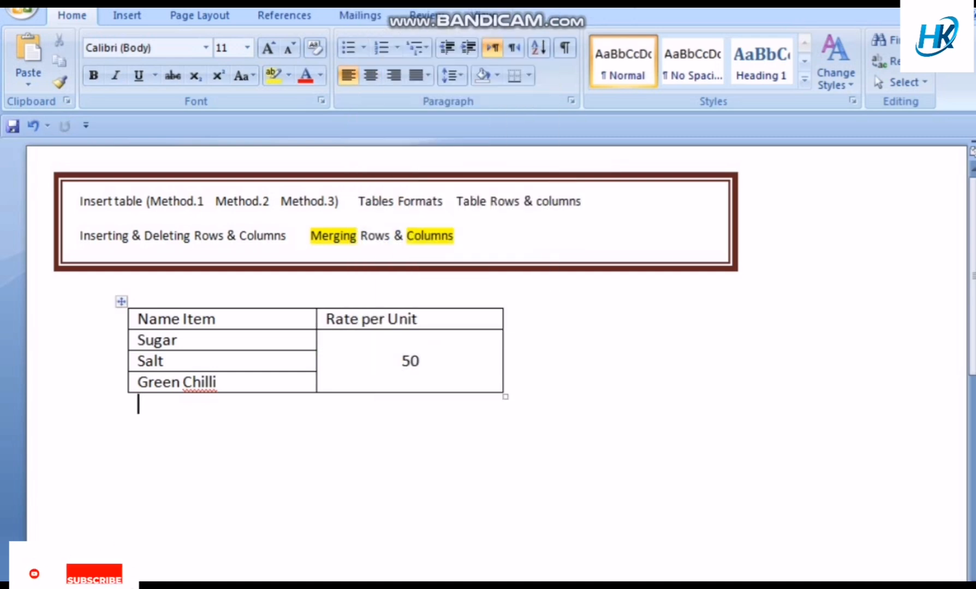
# Step: Undo the centring, the replaced value and the cell merge in the Rate per Unit column
pyautogui.moveTo(421, 362); pyautogui.dragTo(371, 362)
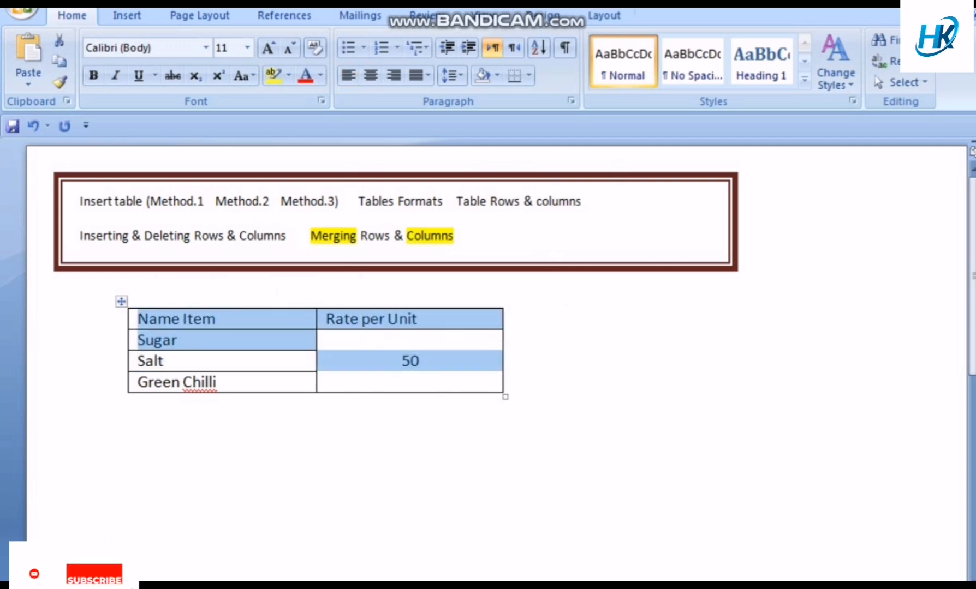
pyautogui.hotkey('ctrl', 'z')
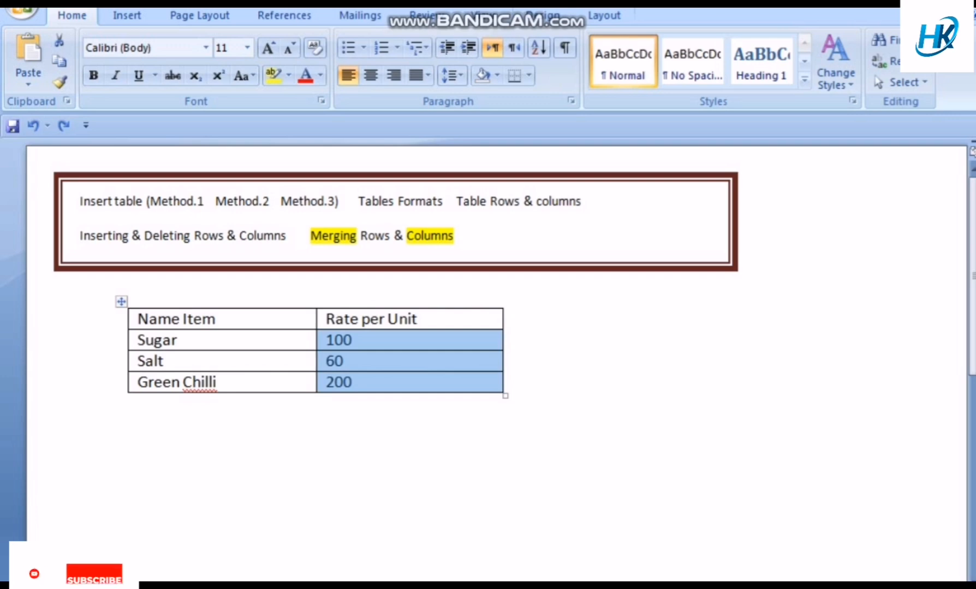
# Step: Set the vertical alignment of all cells in the items table to Center through the table properties
pyautogui.click(121, 301)
pyautogui.rightClick(122, 300)
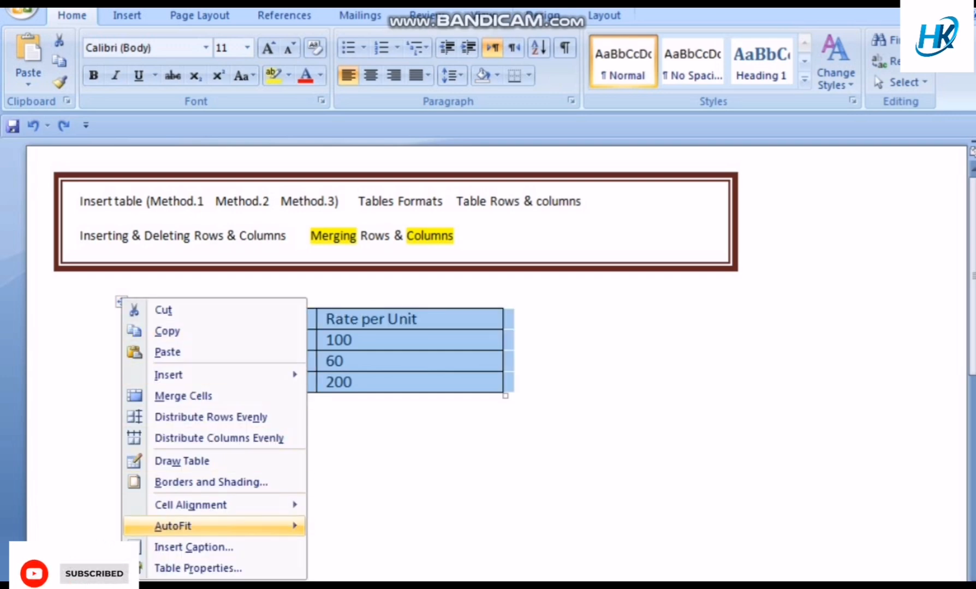
pyautogui.click(198, 568)
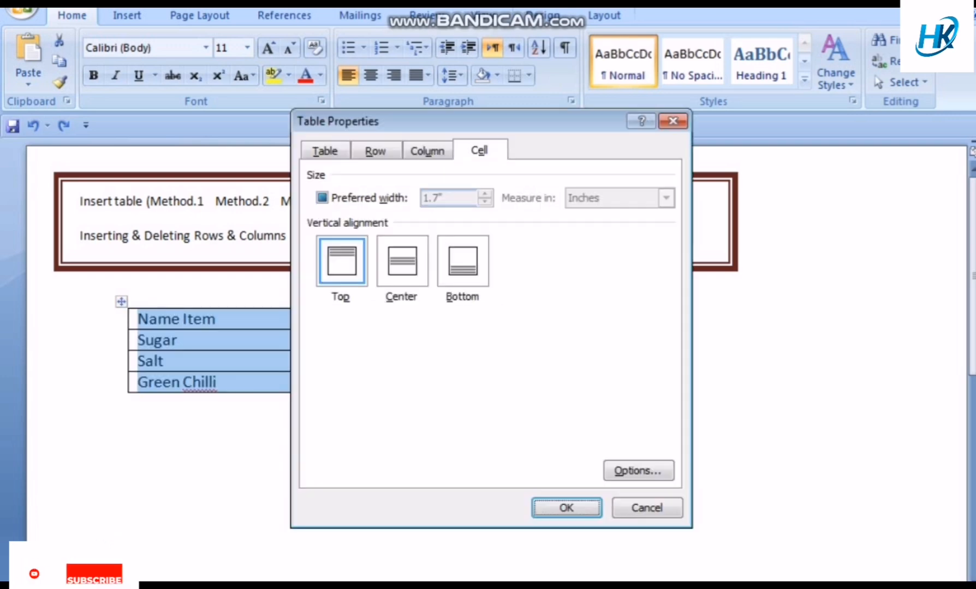
pyautogui.click(402, 261)
pyautogui.click(566, 508)
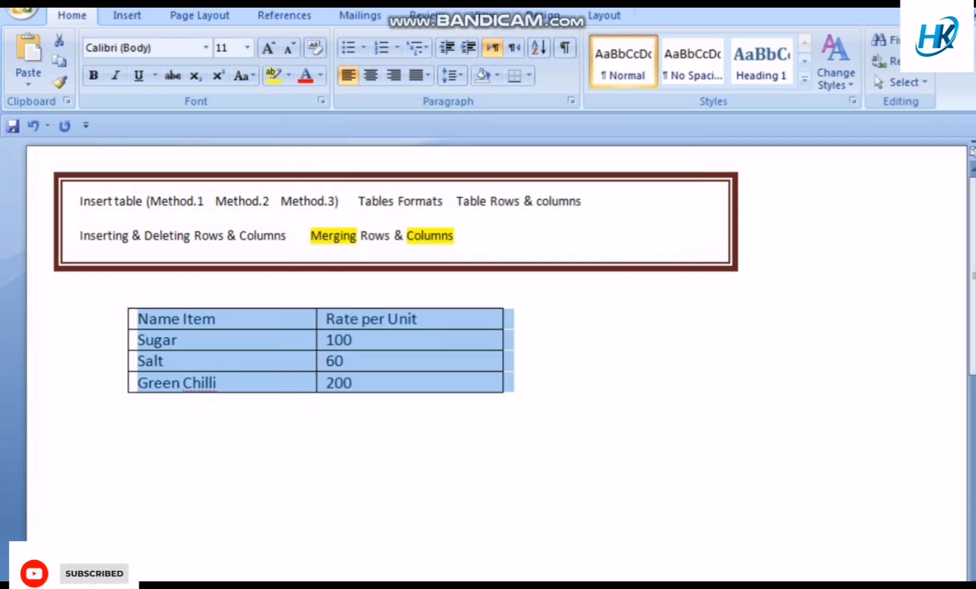
# Step: Increase the height of all four rows in the items table to more than double
pyautogui.click(139, 404)
pyautogui.moveTo(264, 329); pyautogui.dragTo(264, 496)
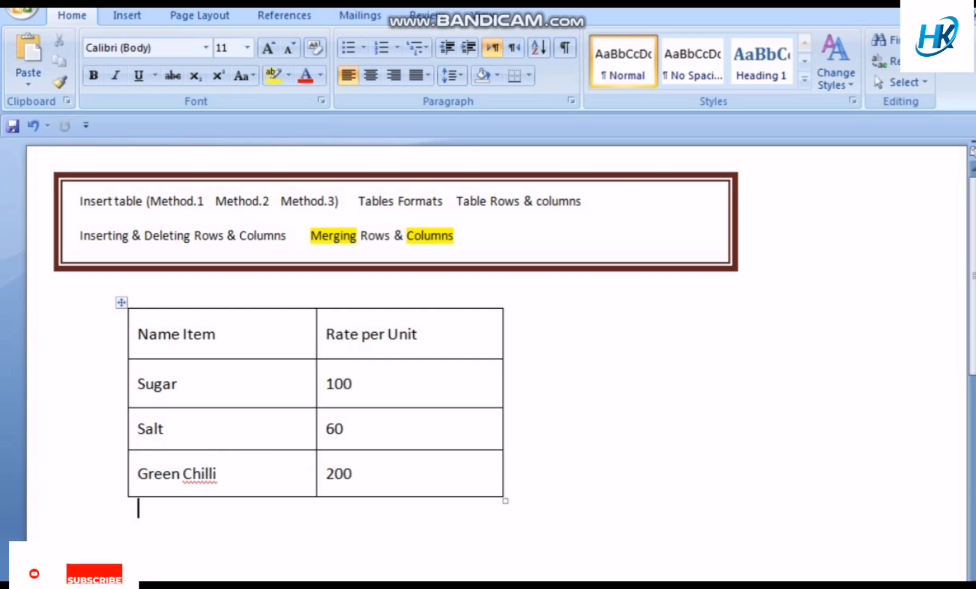
# Step: Set the vertical alignment of all cells in the items table to Bottom through the table properties
pyautogui.moveTo(186, 335); pyautogui.dragTo(470, 473)
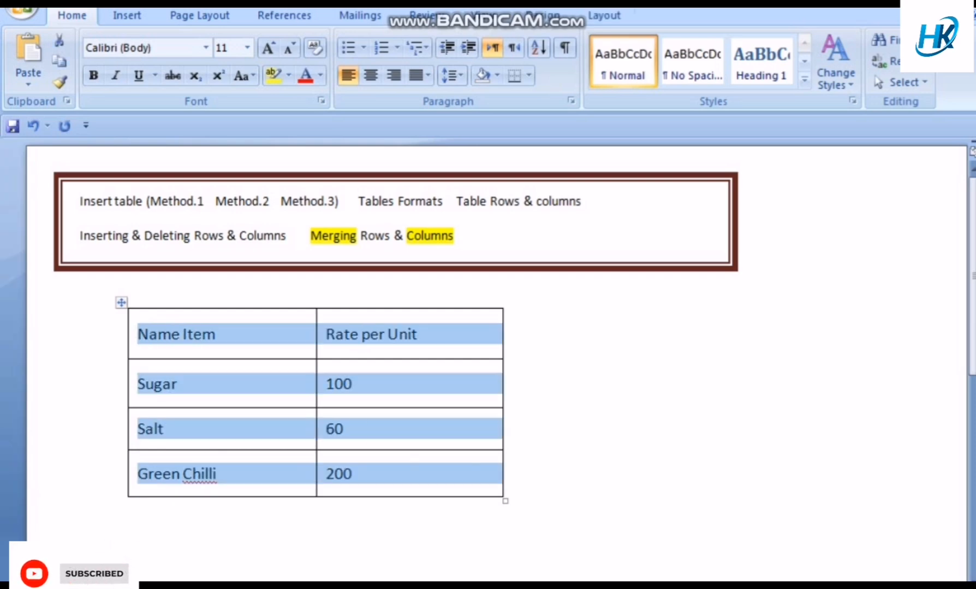
pyautogui.click(123, 302)
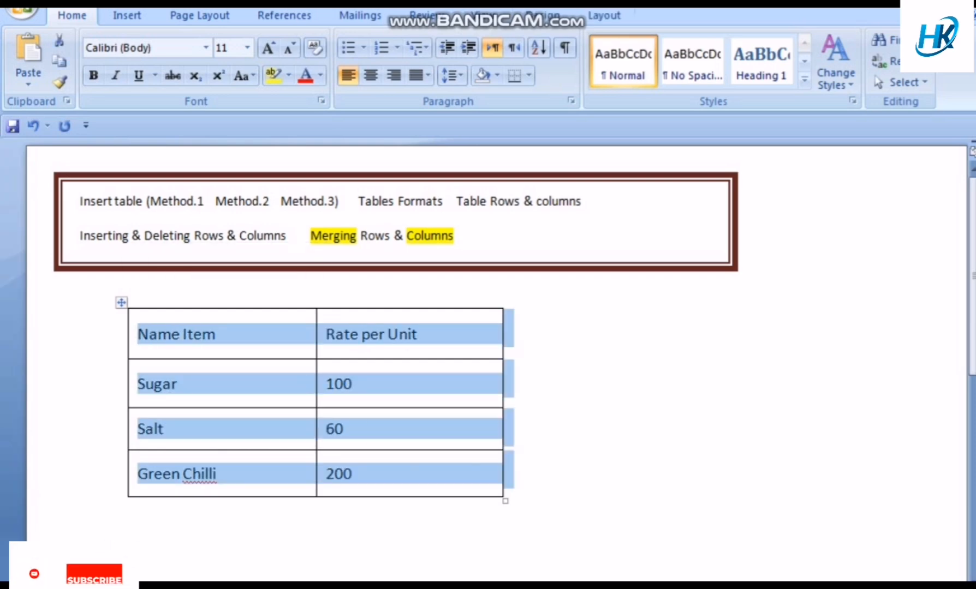
pyautogui.rightClick(125, 304)
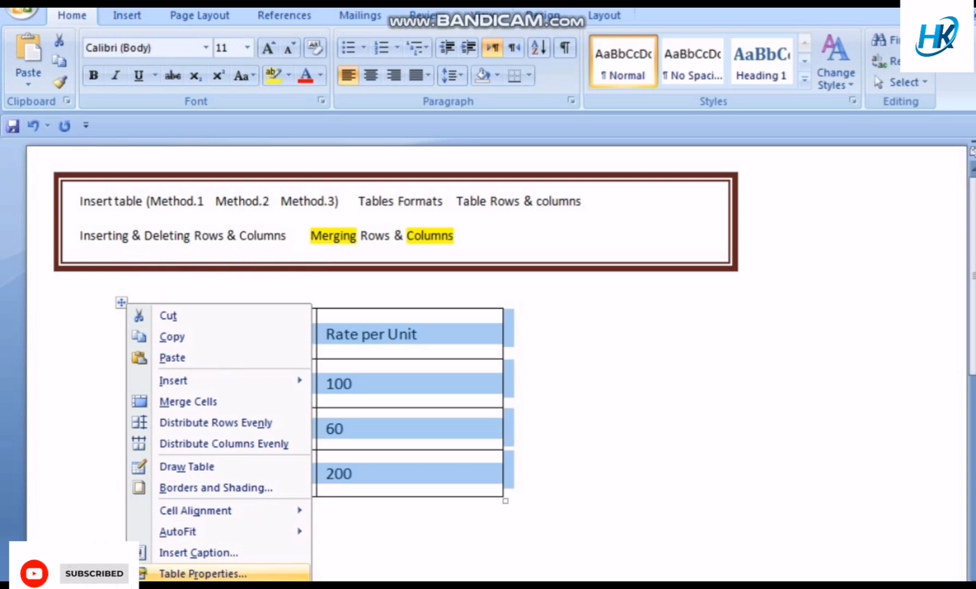
pyautogui.click(202, 574)
pyautogui.click(463, 261)
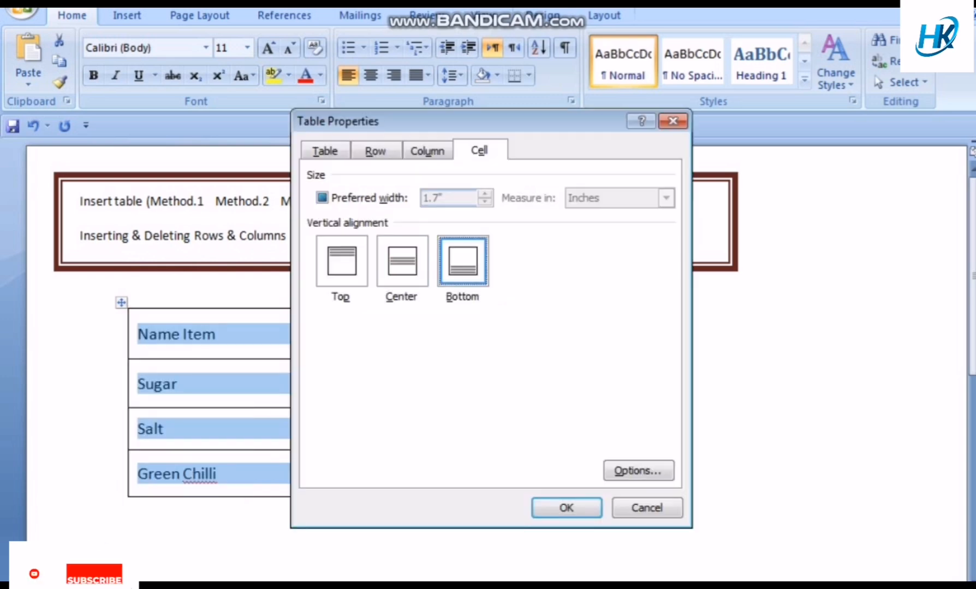
pyautogui.click(566, 507)
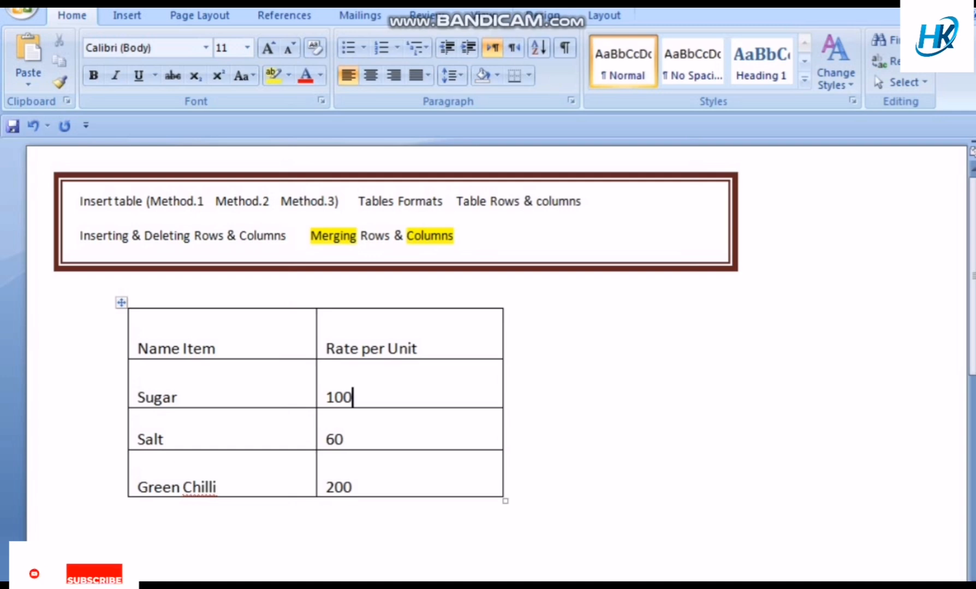
# Step: Turn on a preferred width for both columns in the table properties and raise it to 2.6 inches
pyautogui.rightClick(121, 302)
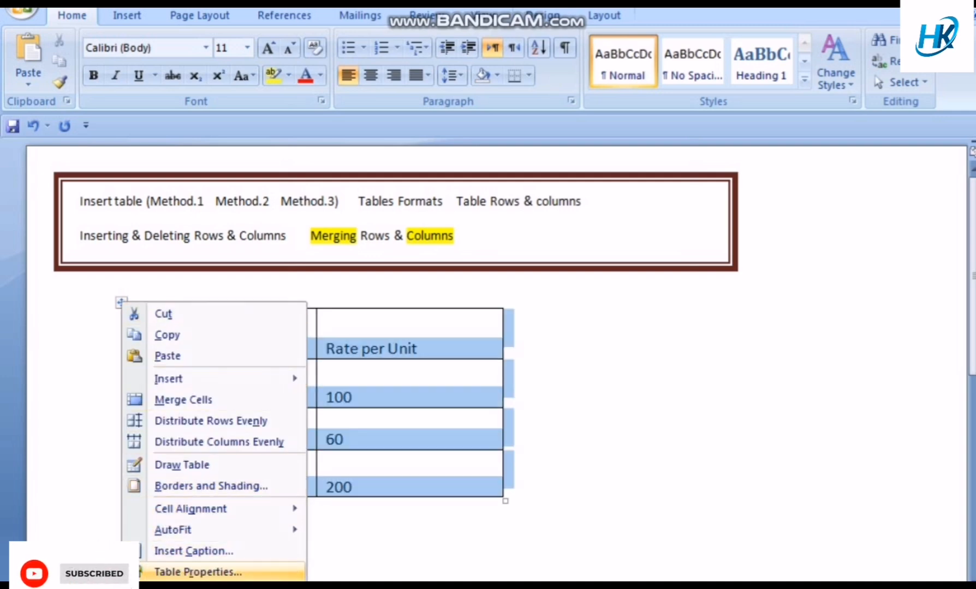
pyautogui.click(198, 572)
pyautogui.click(428, 151)
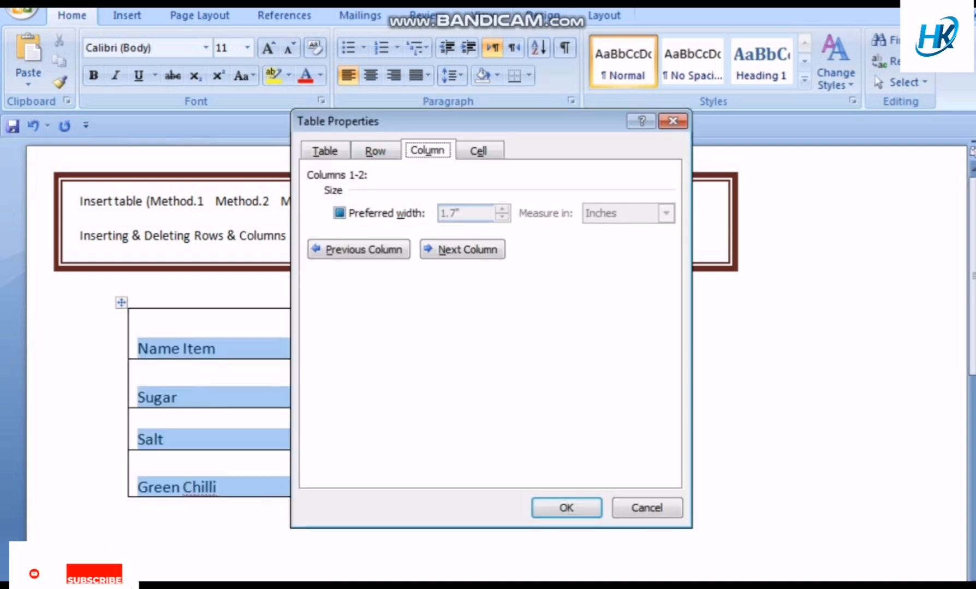
pyautogui.click(339, 212)
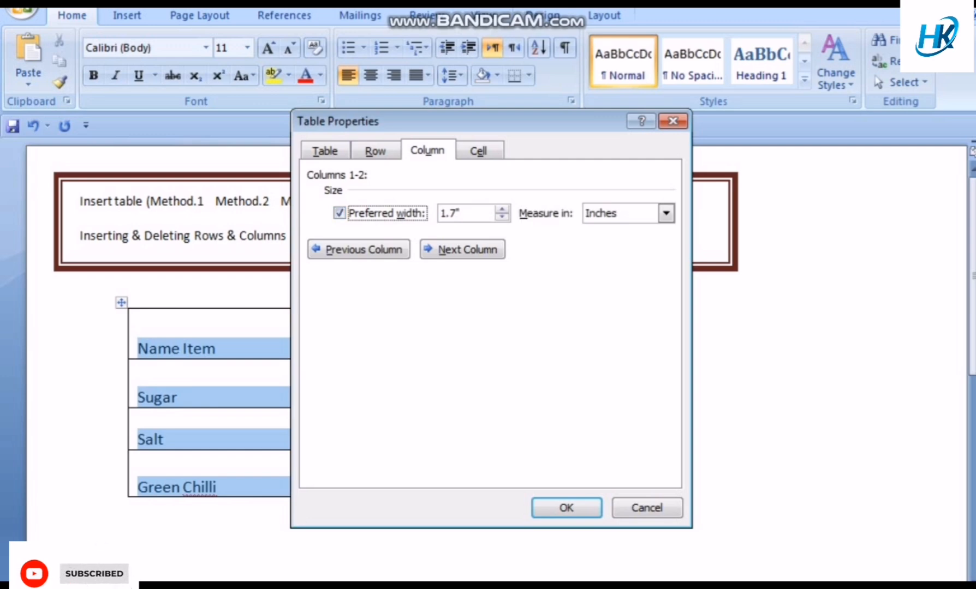
pyautogui.click(502, 208)
pyautogui.click(502, 208)
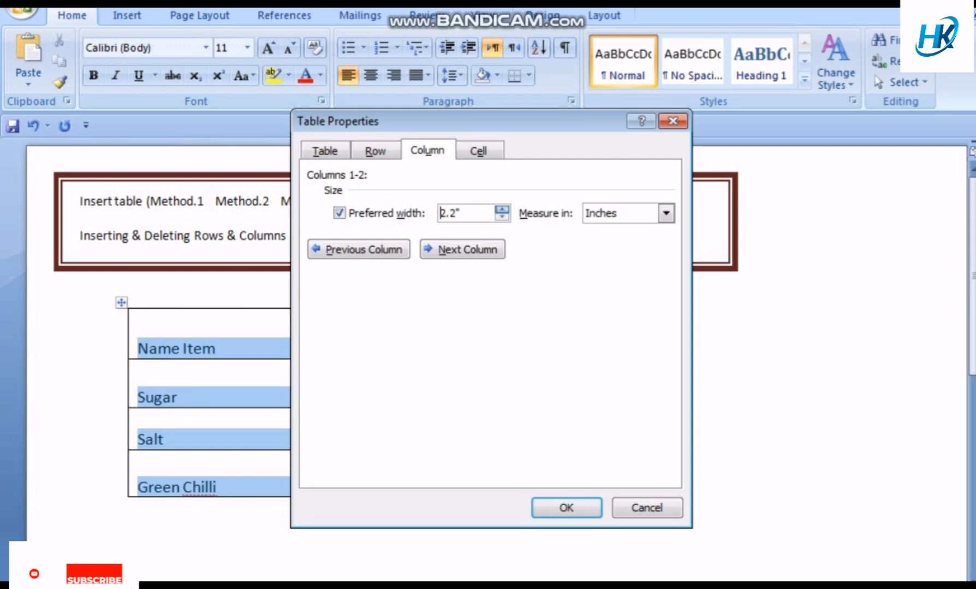
pyautogui.click(502, 208)
pyautogui.click(502, 208)
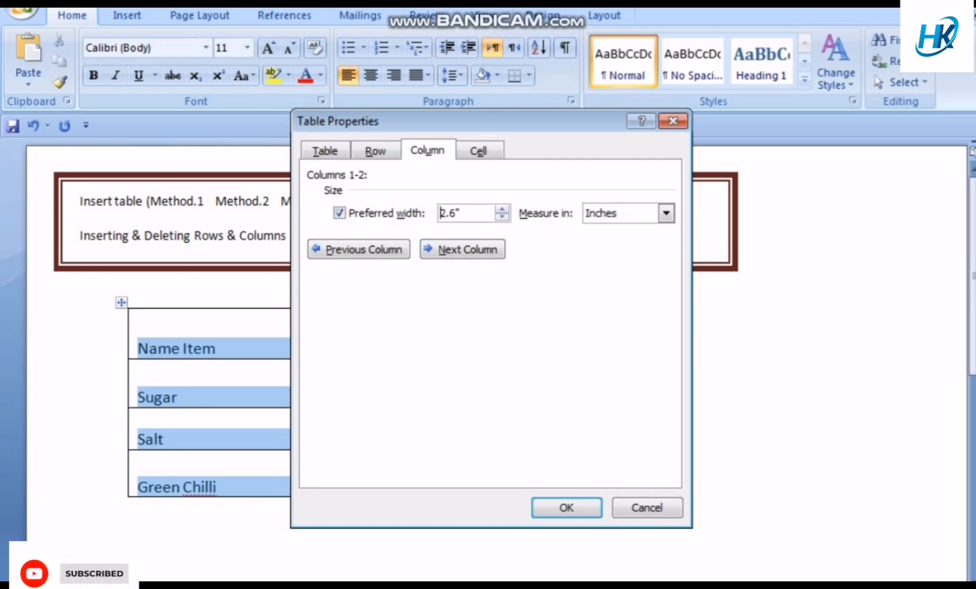
# Step: Reduce the preferred width of both columns to 0.1 inches and apply it to the table
pyautogui.doubleClick(449, 213)
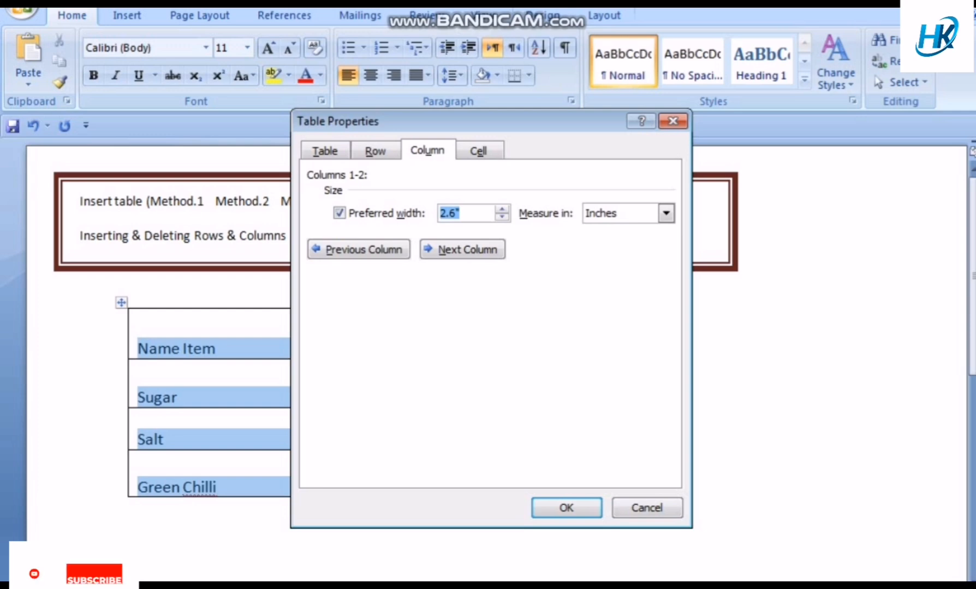
pyautogui.click(501, 217)
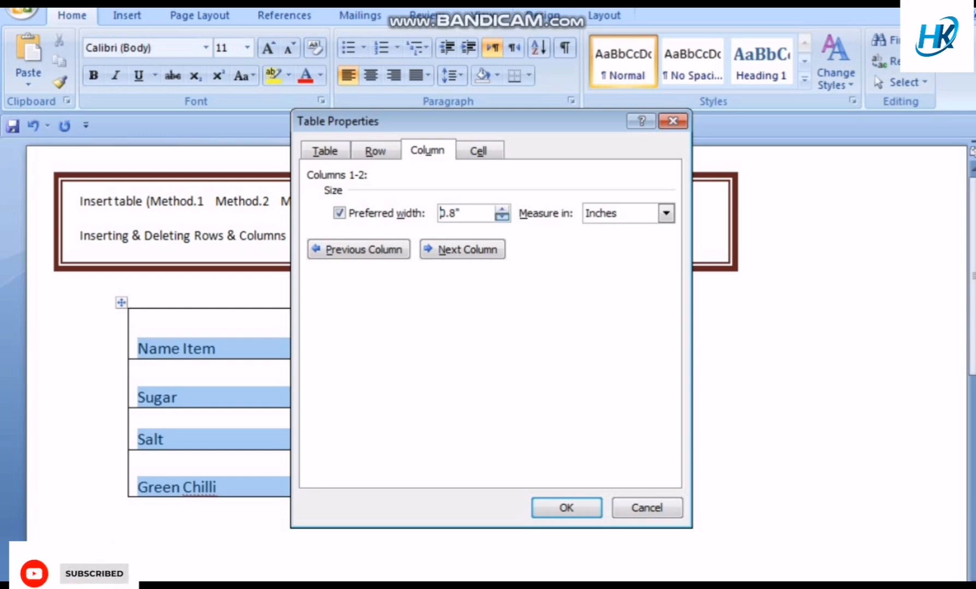
pyautogui.click(501, 208)
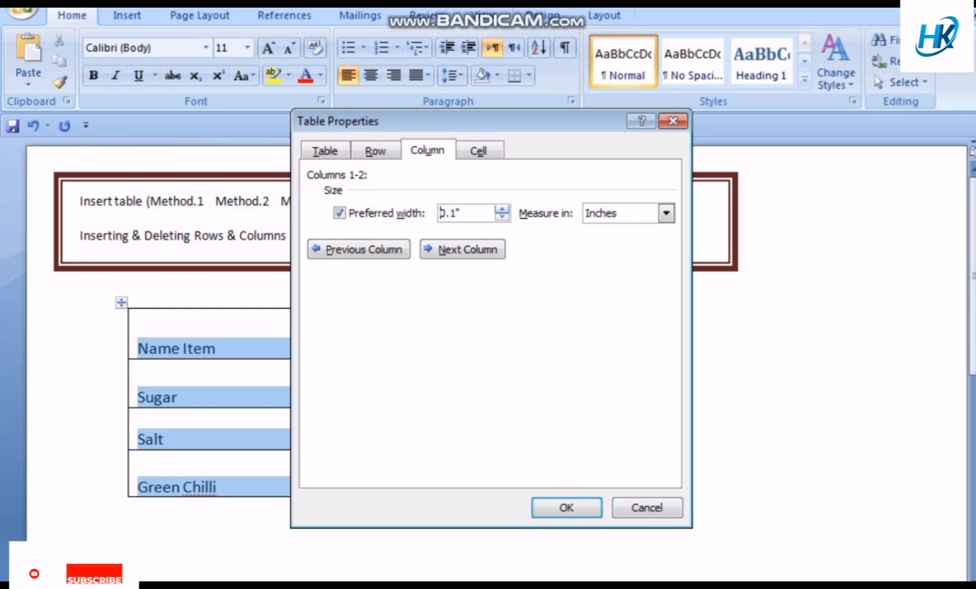
pyautogui.click(566, 507)
pyautogui.click(213, 408)
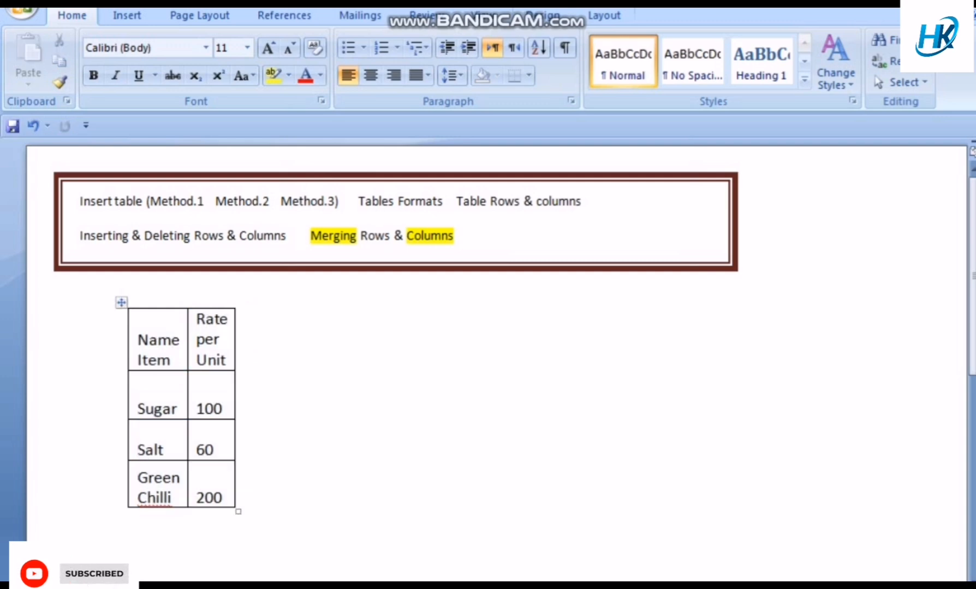
# Step: Select all cells of the narrowed table and undo the column width change
pyautogui.moveTo(138, 335); pyautogui.dragTo(229, 497)
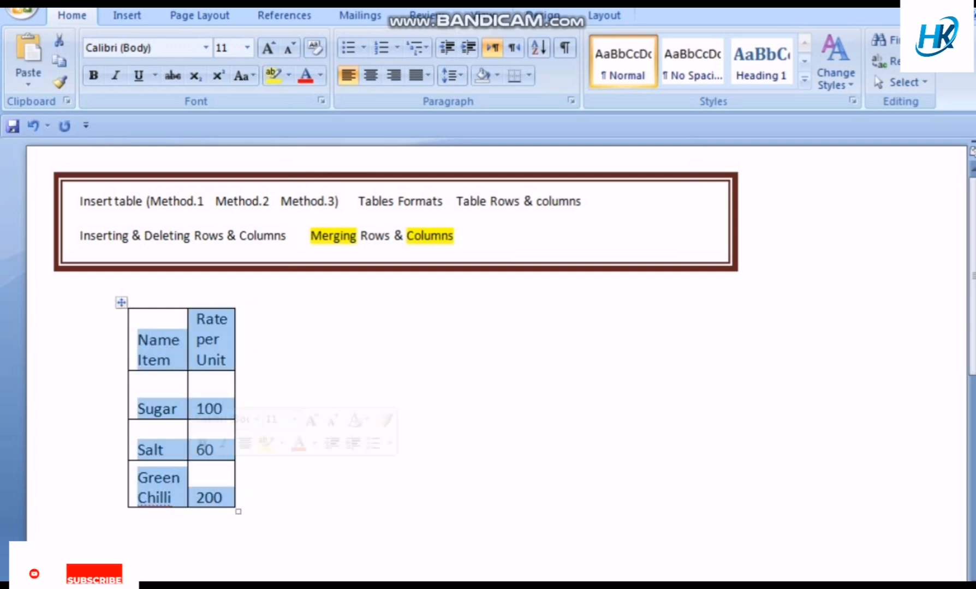
pyautogui.press('super')
pyautogui.press('super')
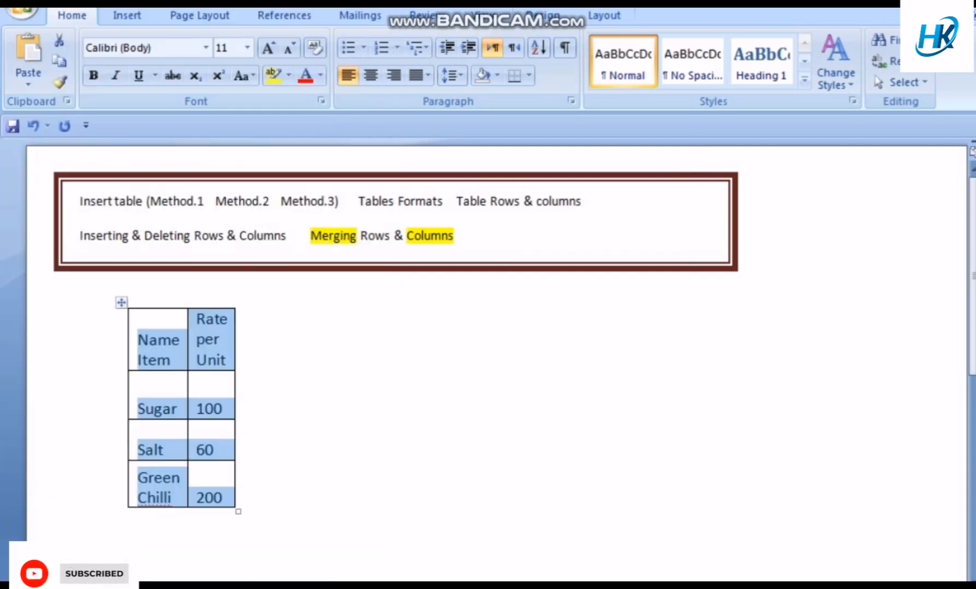
pyautogui.hotkey('ctrl', 'z')
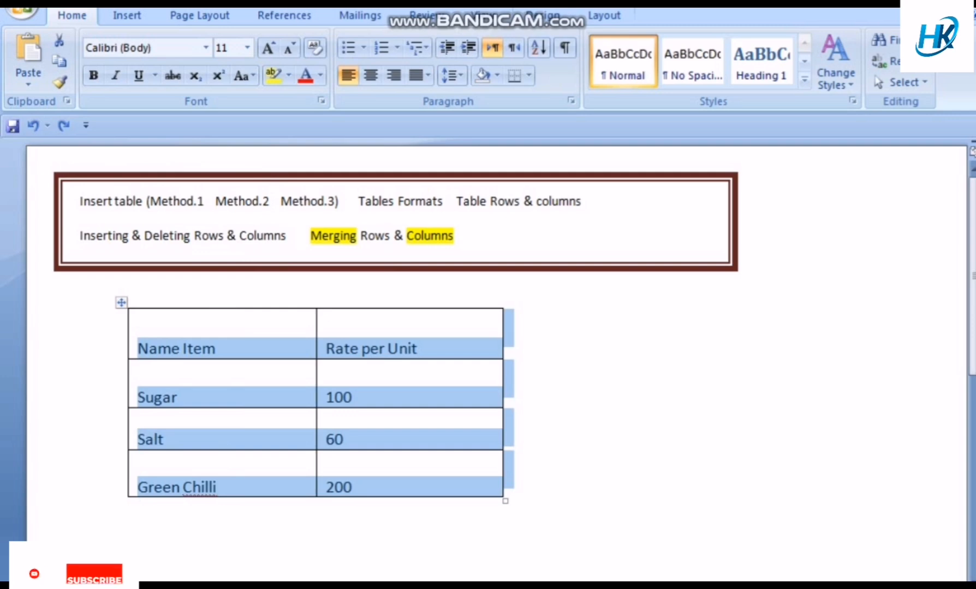
# Step: Turn on a preferred width for all cells of the items table in the table properties and set it to 3 inches
pyautogui.rightClick(123, 302)
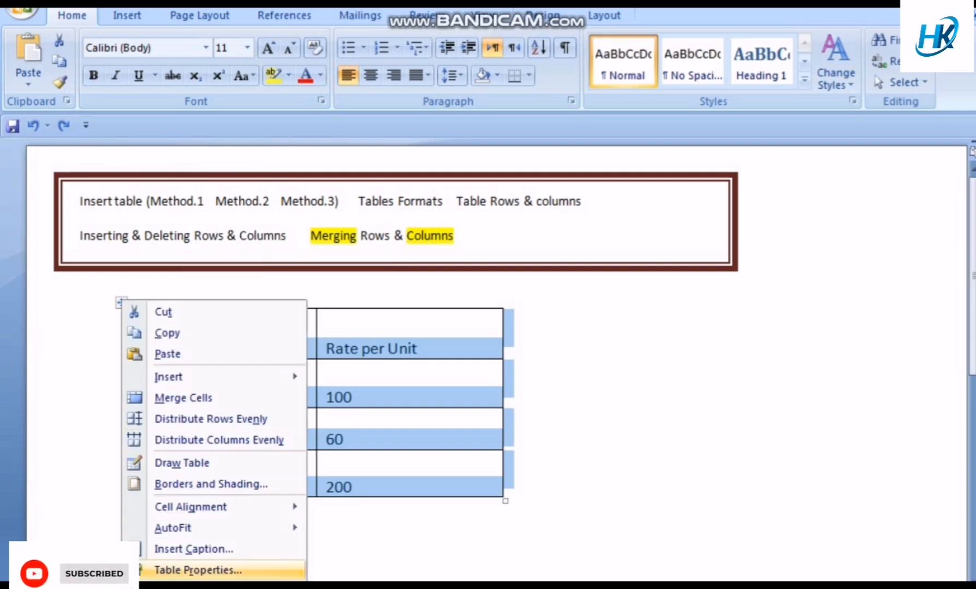
pyautogui.click(196, 570)
pyautogui.click(479, 151)
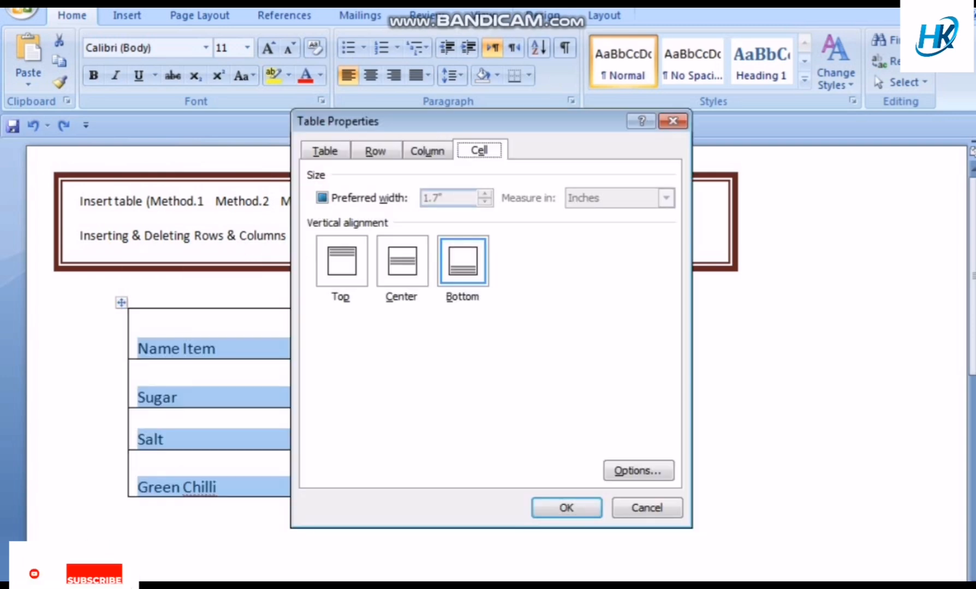
pyautogui.click(322, 198)
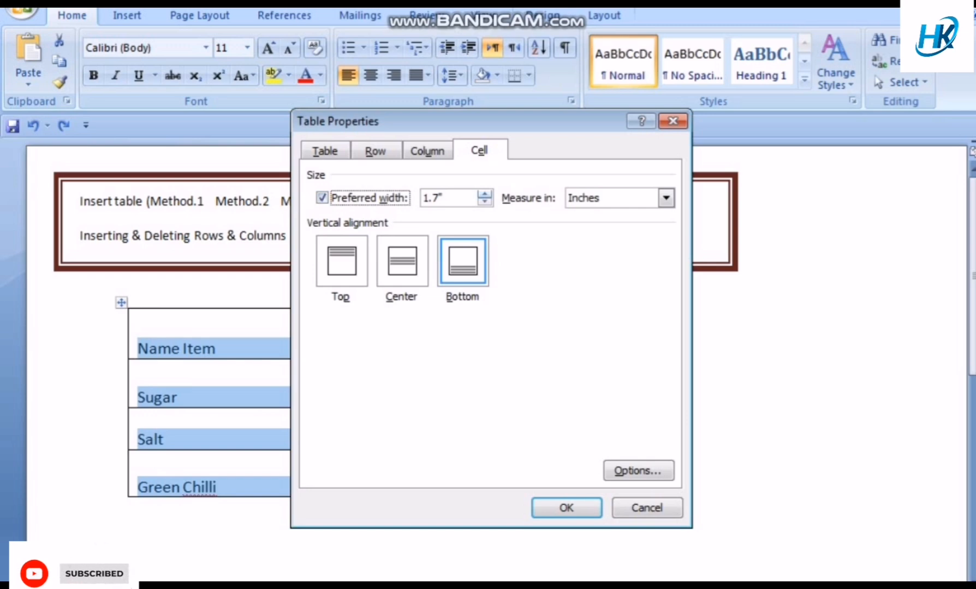
pyautogui.click(485, 193)
pyautogui.click(485, 193)
pyautogui.click(484, 194)
pyautogui.click(484, 193)
pyautogui.click(485, 194)
pyautogui.click(485, 194)
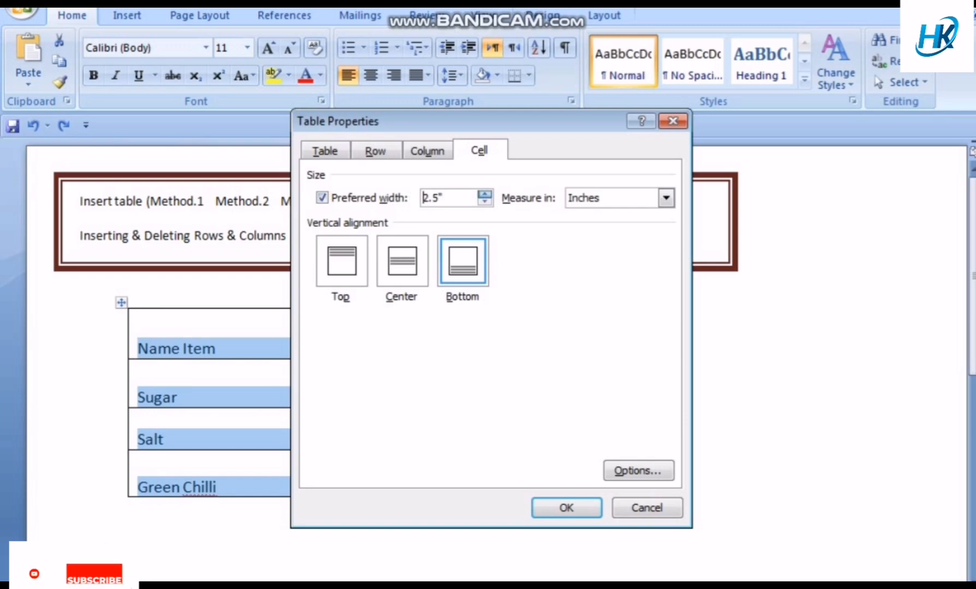
pyautogui.click(485, 194)
pyautogui.click(484, 193)
pyautogui.click(485, 194)
pyautogui.click(484, 193)
pyautogui.click(484, 194)
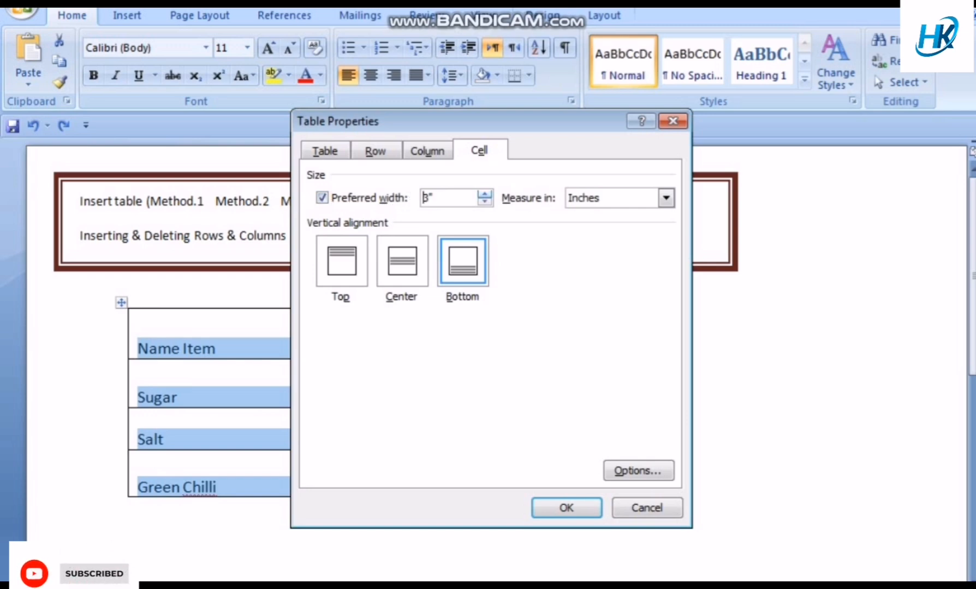
pyautogui.click(566, 508)
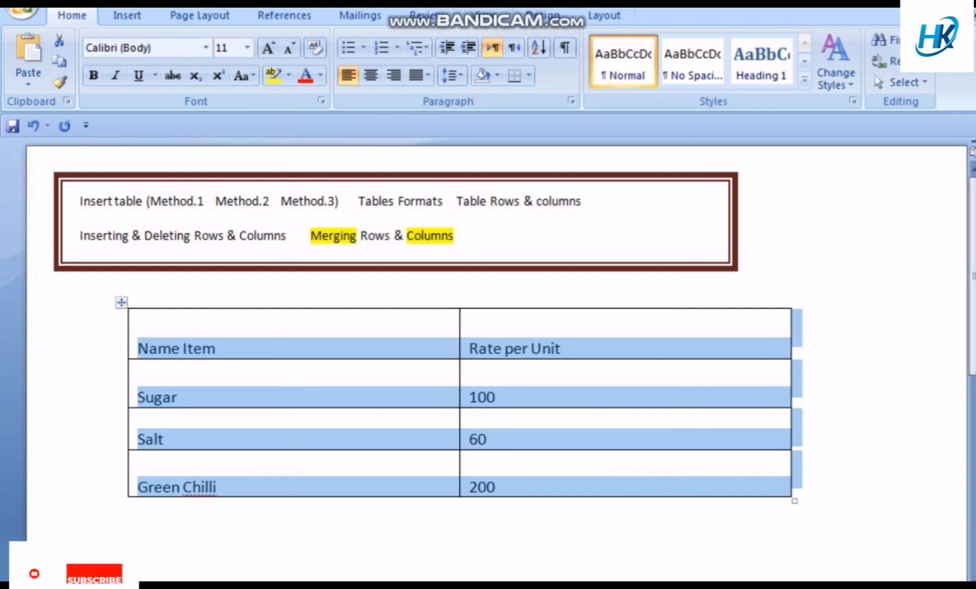
# Step: Select all cells of the widened table, undo the 3-inch width change and clear the selection
pyautogui.click(229, 347)
pyautogui.moveTo(229, 347); pyautogui.dragTo(517, 478)
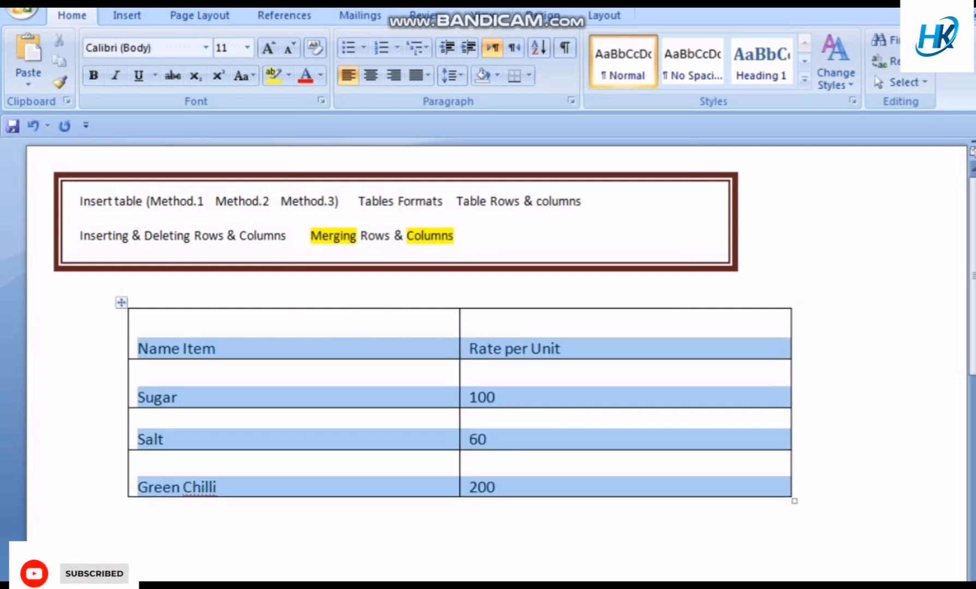
pyautogui.hotkey('ctrl', 'z')
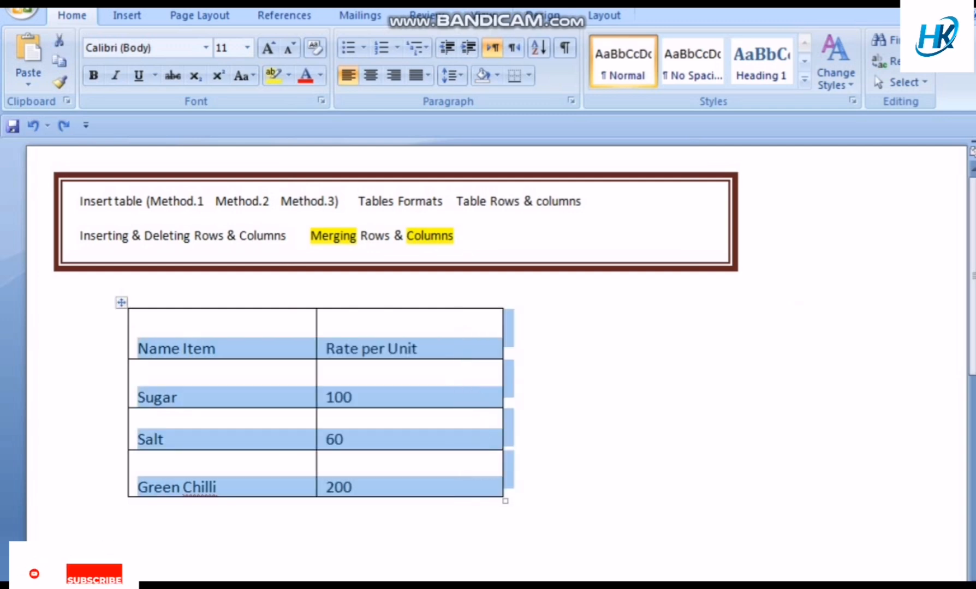
pyautogui.click(370, 349)
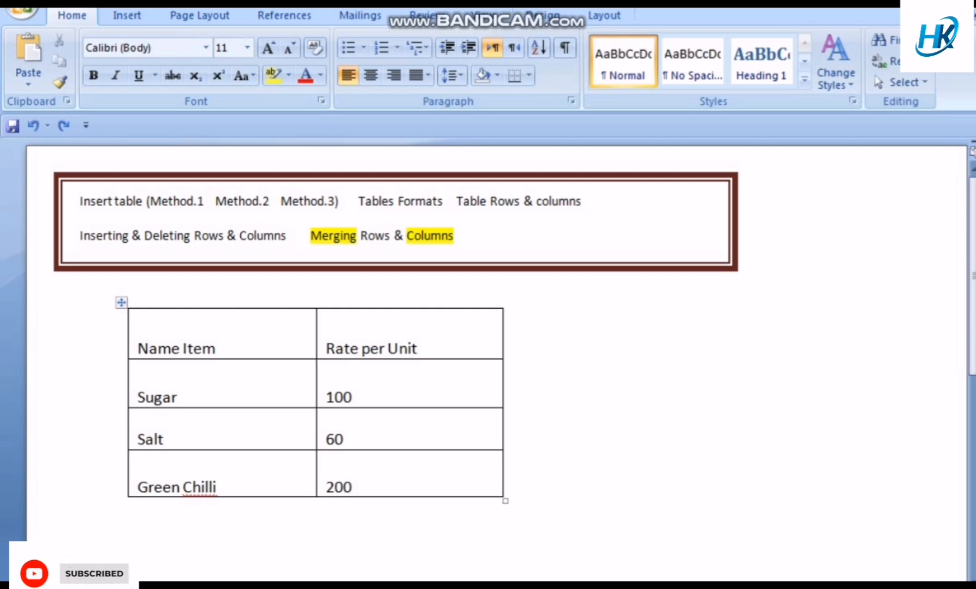
# Step: Center the text in all cells of the items table both horizontally and vertically
pyautogui.rightClick(121, 303)
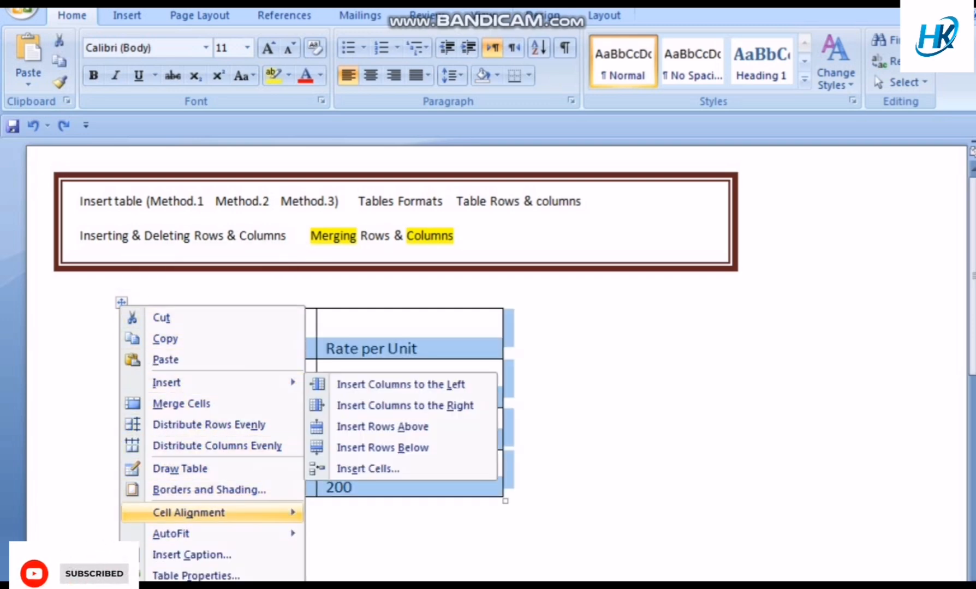
pyautogui.moveTo(188, 513)
pyautogui.click(334, 533)
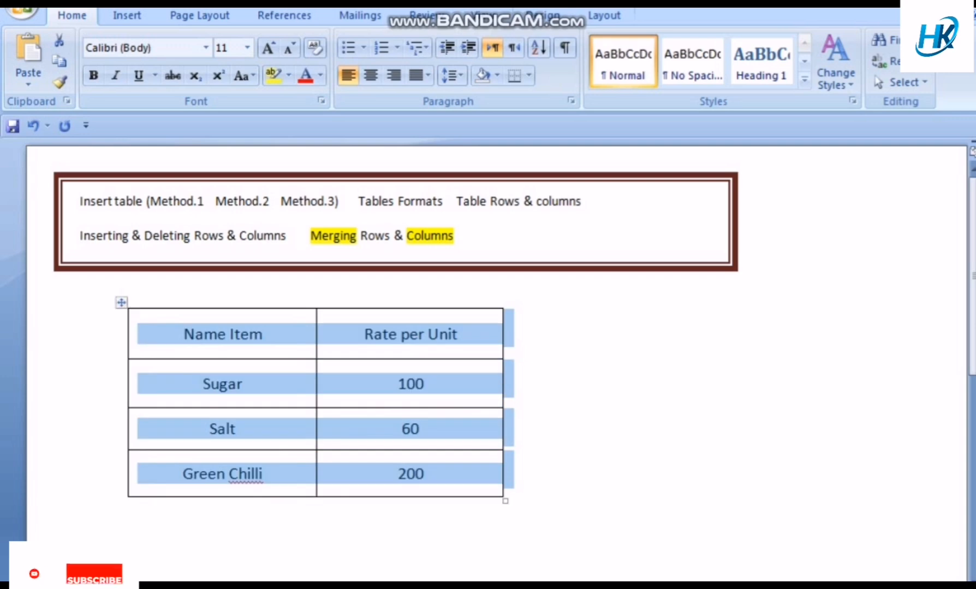
pyautogui.click(398, 384)
# Step: Review the items table's overall properties and its border settings, then close both dialogs without changing anything
pyautogui.click(121, 303)
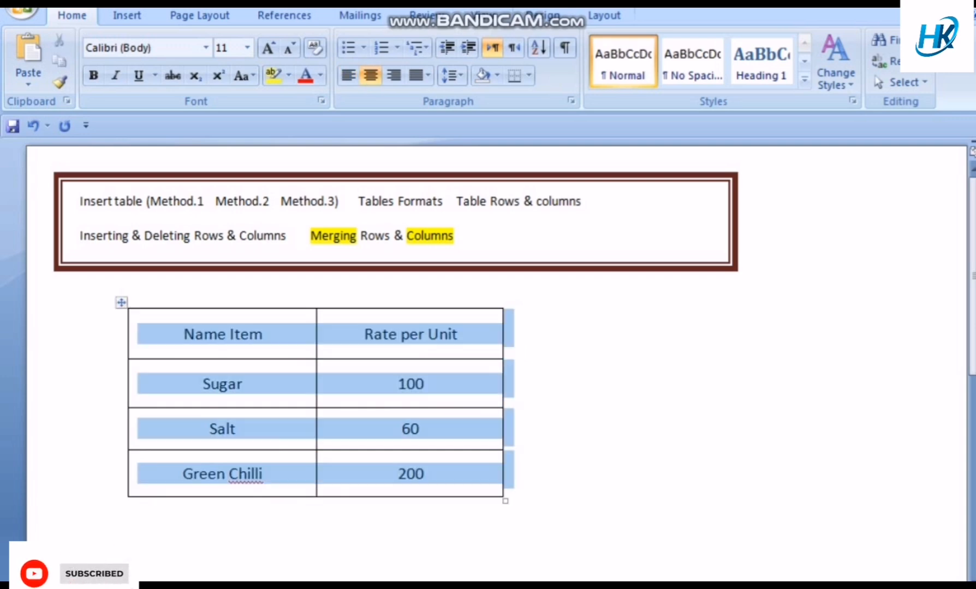
pyautogui.rightClick(121, 302)
pyautogui.click(197, 578)
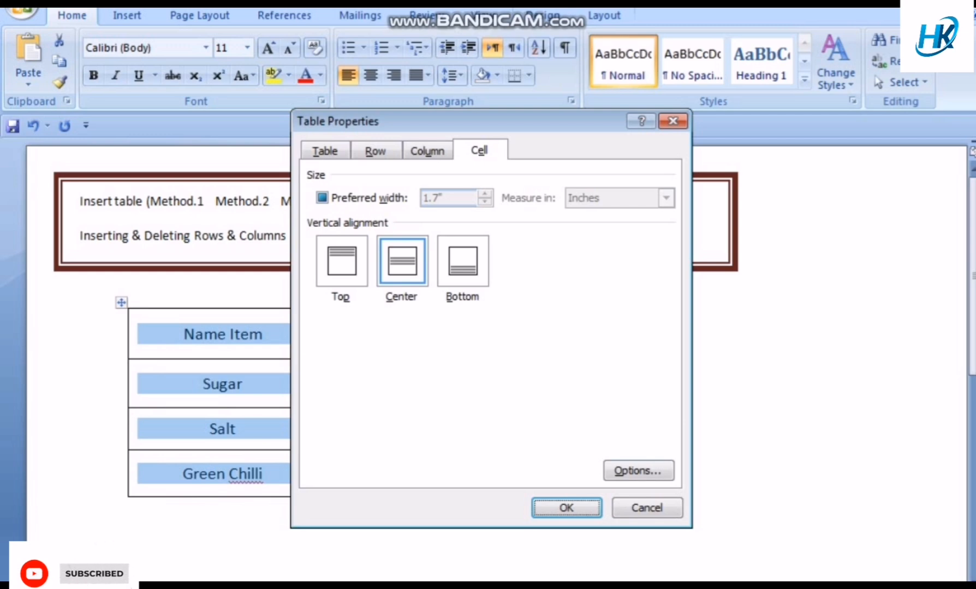
pyautogui.click(325, 151)
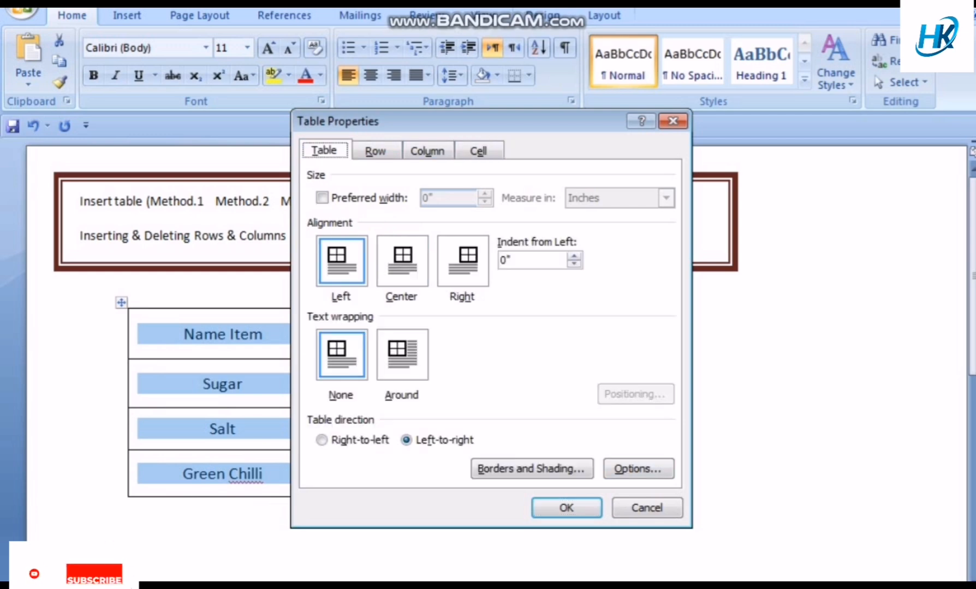
pyautogui.click(531, 469)
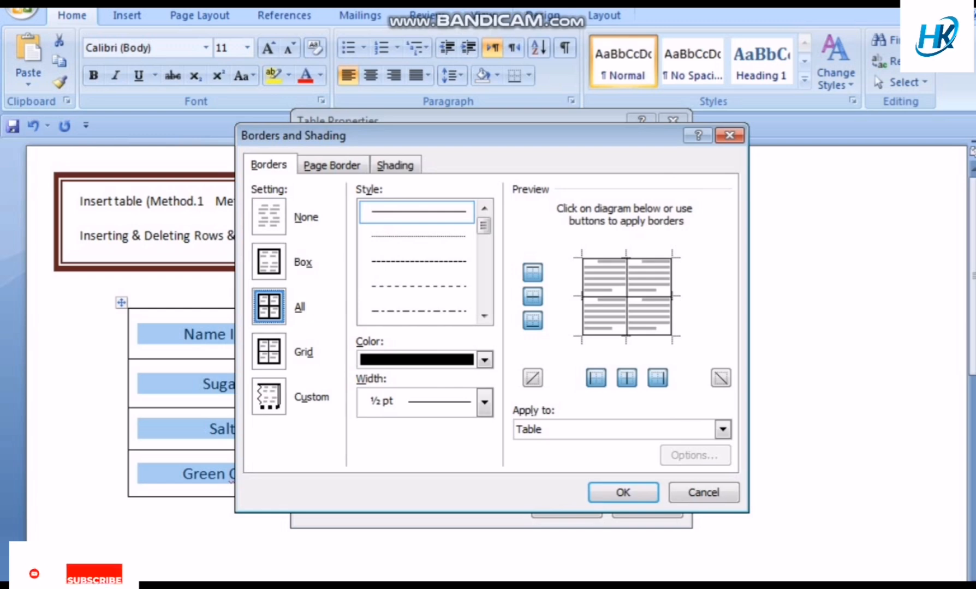
pyautogui.click(623, 492)
pyautogui.click(567, 507)
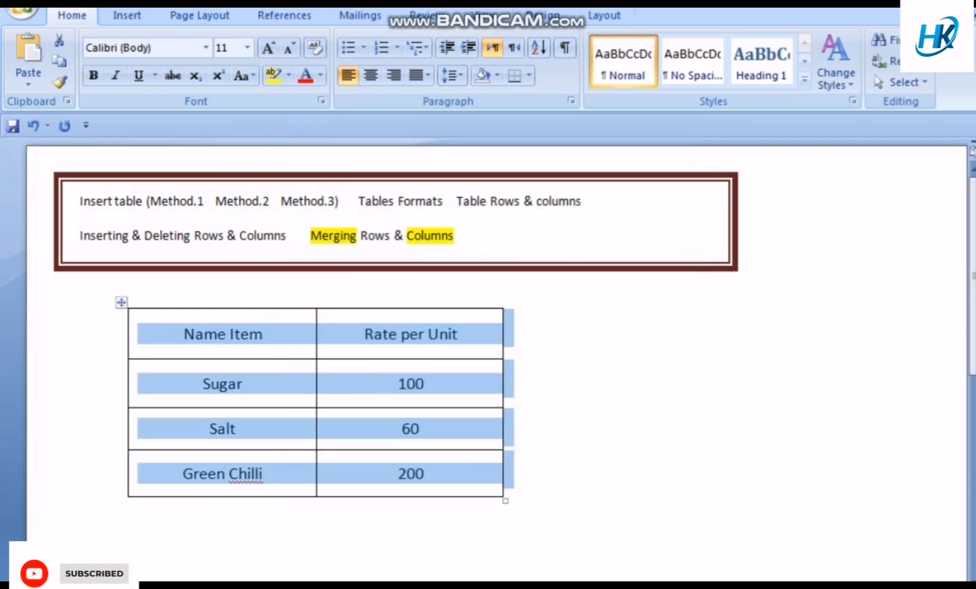
# Step: Remove the inner horizontal borders from the items table and select all its cells
pyautogui.rightClick(124, 303)
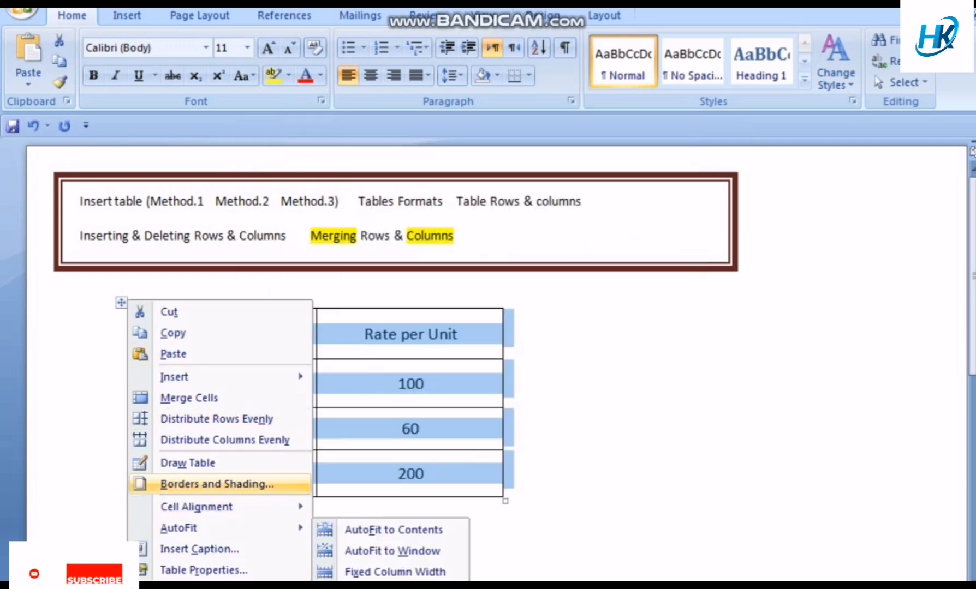
pyautogui.click(218, 484)
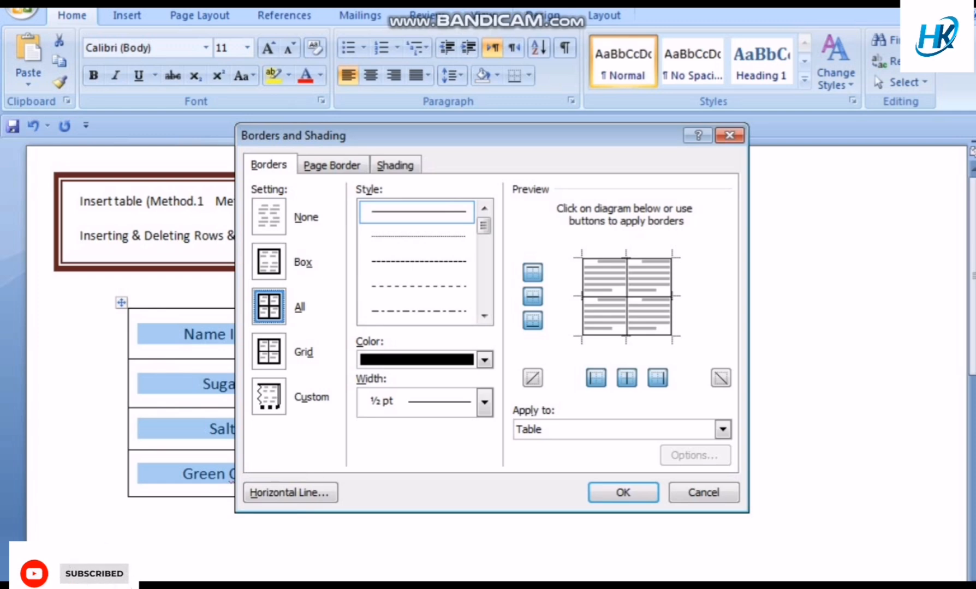
pyautogui.click(596, 377)
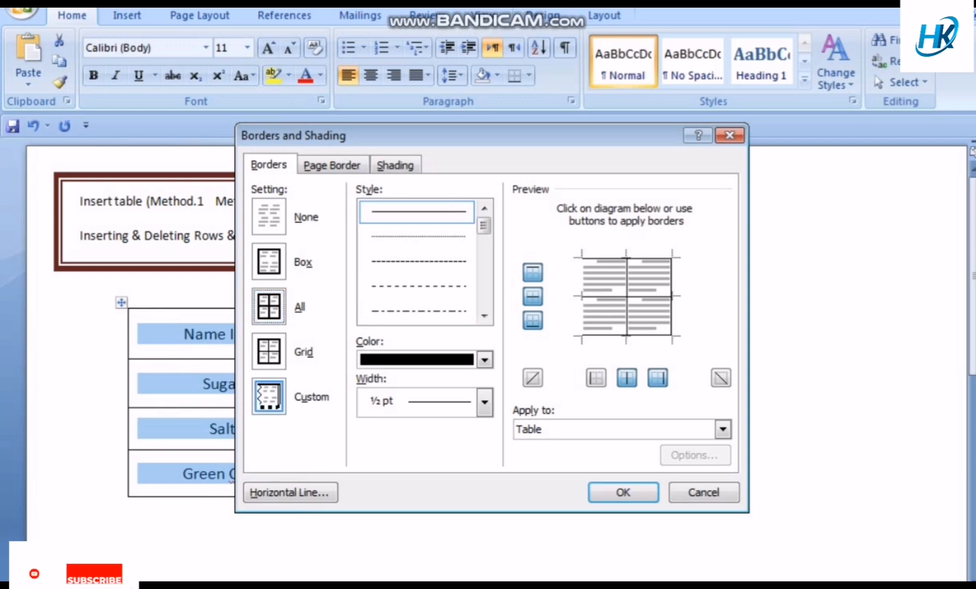
pyautogui.click(596, 378)
pyautogui.click(532, 296)
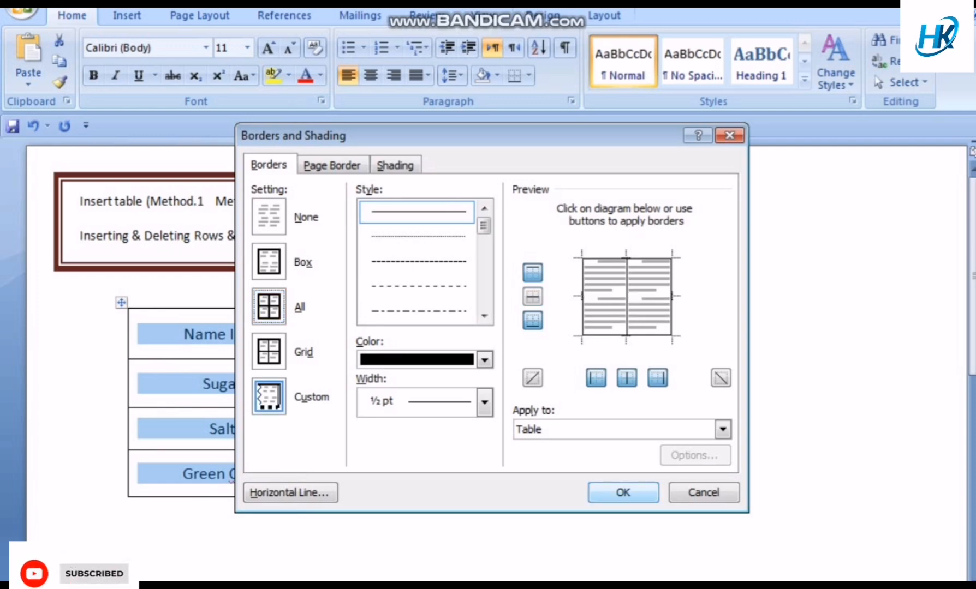
pyautogui.click(622, 492)
pyautogui.click(419, 427)
pyautogui.moveTo(185, 334); pyautogui.dragTo(510, 472)
# Step: Restore the inner horizontal borders in the items table's border settings
pyautogui.rightClick(125, 307)
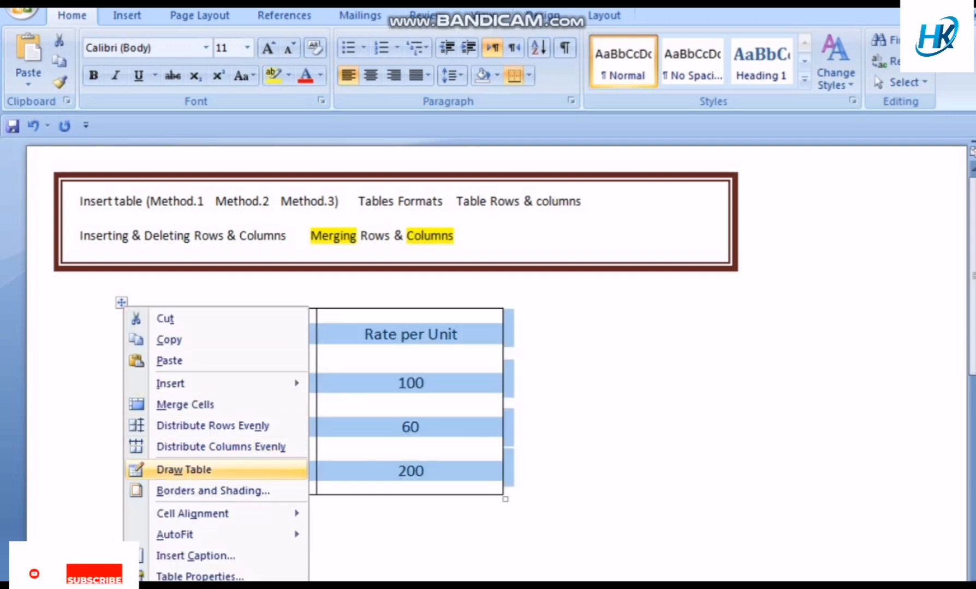
pyautogui.click(213, 491)
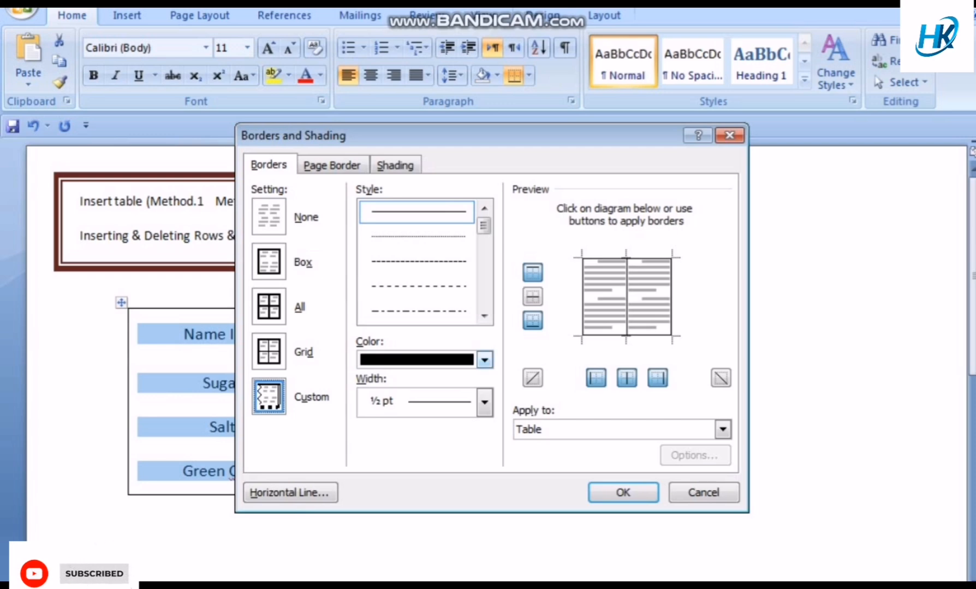
pyautogui.click(533, 297)
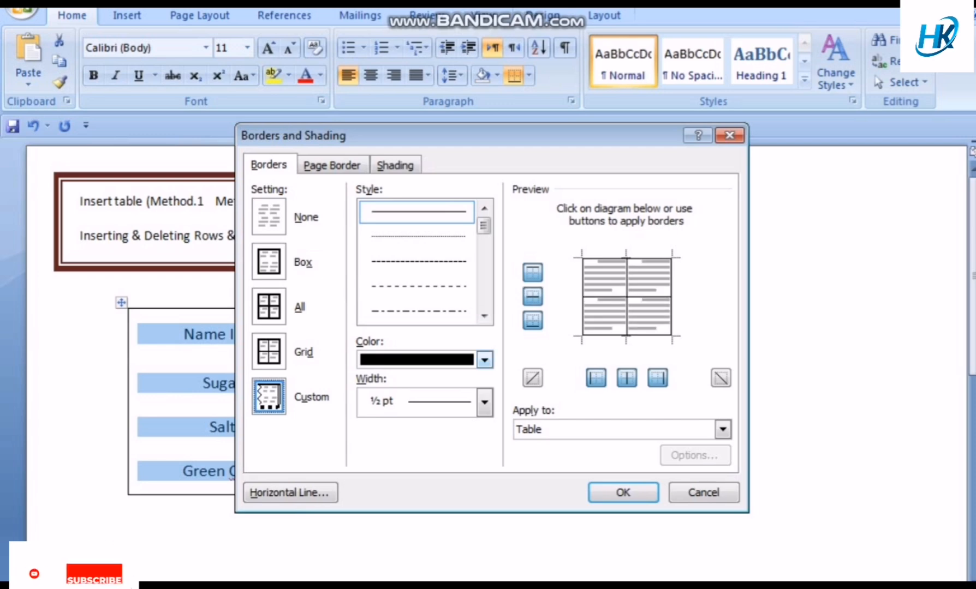
# Step: Try to give the table borders a purple double wavy line style at ¾ pt and confirm the border settings
pyautogui.click(484, 316)
pyautogui.click(484, 316)
pyautogui.click(484, 315)
pyautogui.click(484, 316)
pyautogui.click(484, 316)
pyautogui.click(484, 316)
pyautogui.click(484, 316)
pyautogui.click(484, 316)
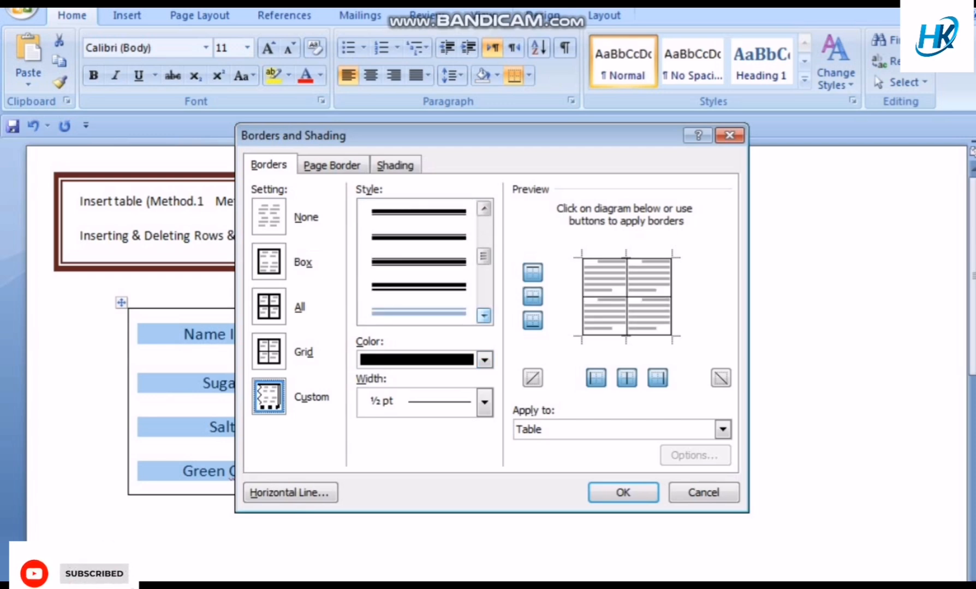
pyautogui.click(484, 316)
pyautogui.click(484, 316)
pyautogui.click(484, 316)
pyautogui.click(484, 316)
pyautogui.click(484, 315)
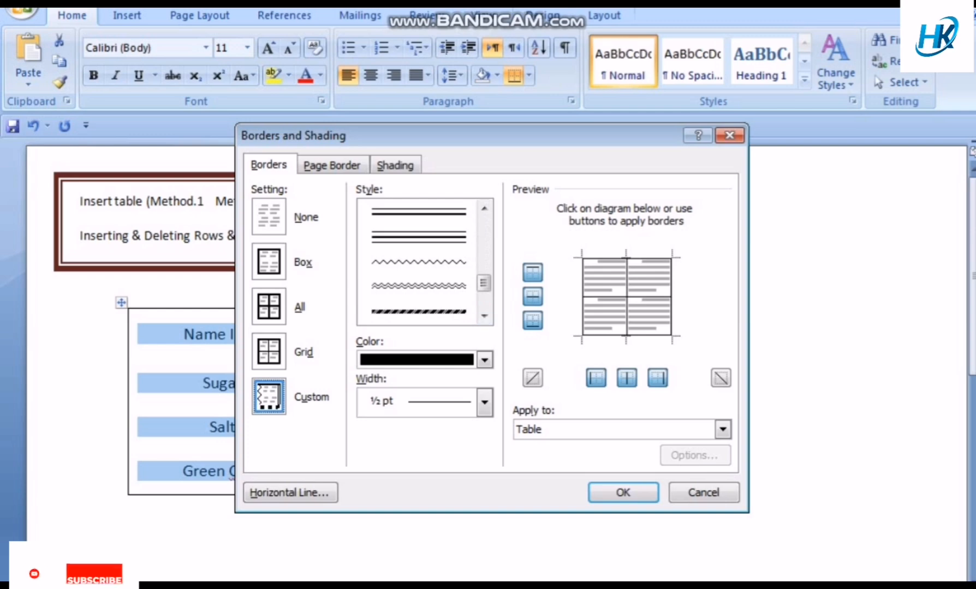
pyautogui.click(419, 286)
pyautogui.click(484, 359)
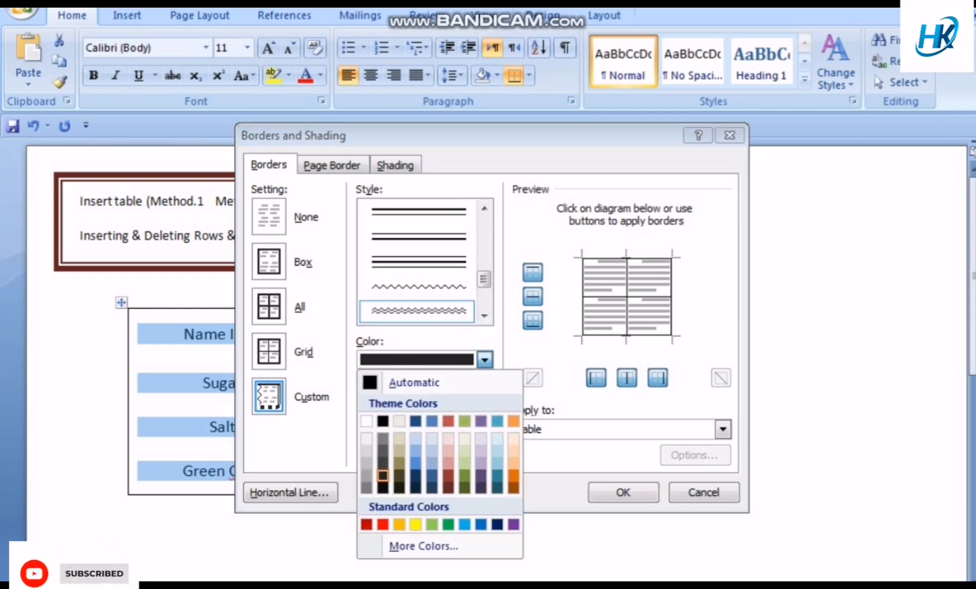
pyautogui.click(481, 476)
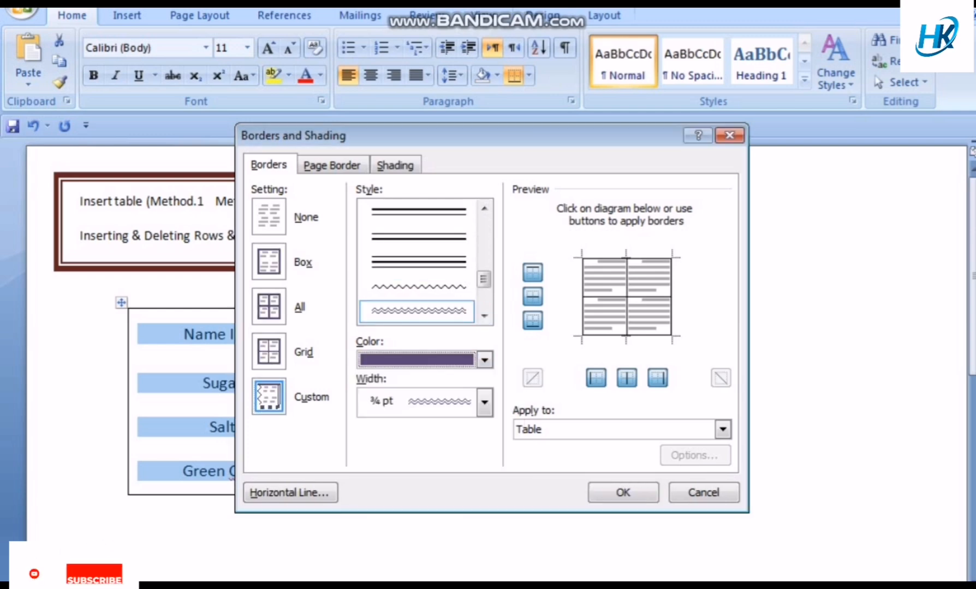
pyautogui.click(622, 493)
pyautogui.click(410, 428)
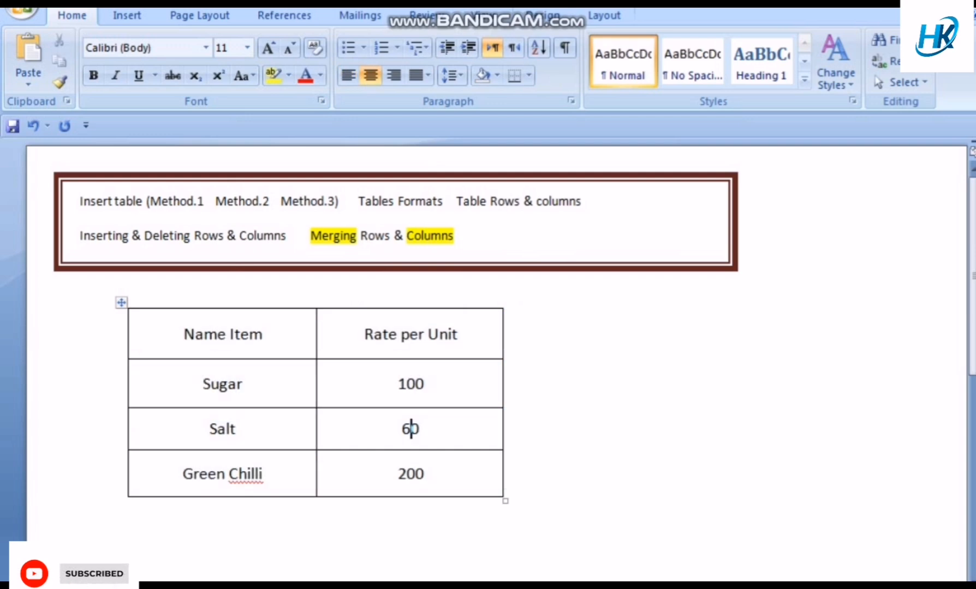
# Step: Apply the All border setting to the items table with a purple double wavy line at ¾ pt
pyautogui.rightClick(121, 302)
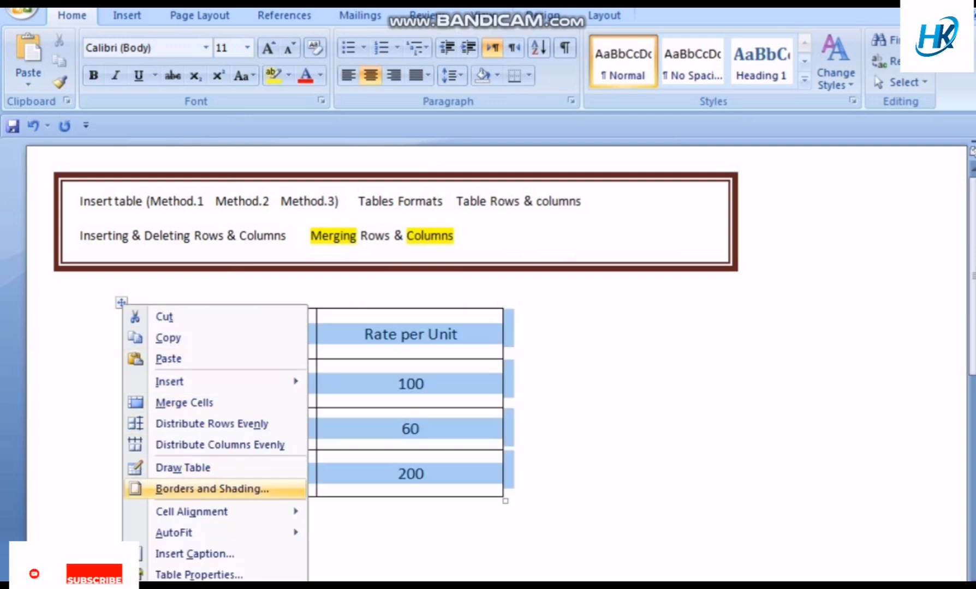
pyautogui.click(207, 488)
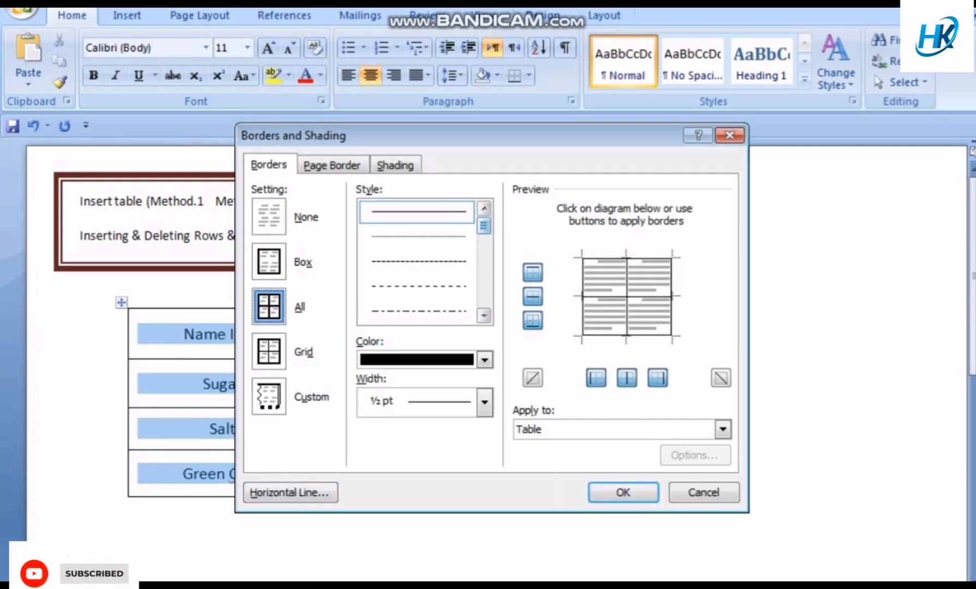
pyautogui.moveTo(484, 226); pyautogui.dragTo(483, 287)
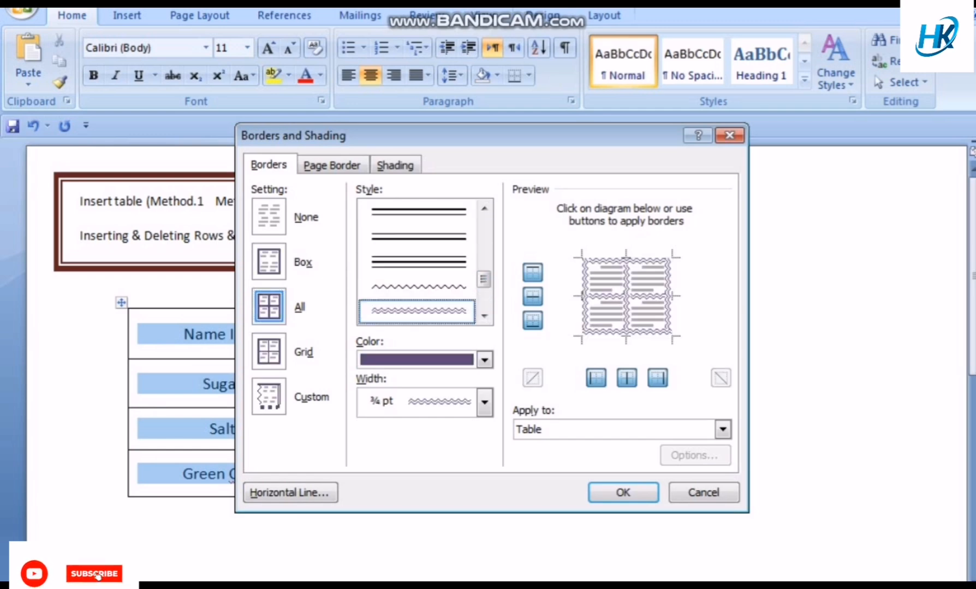
pyautogui.click(623, 493)
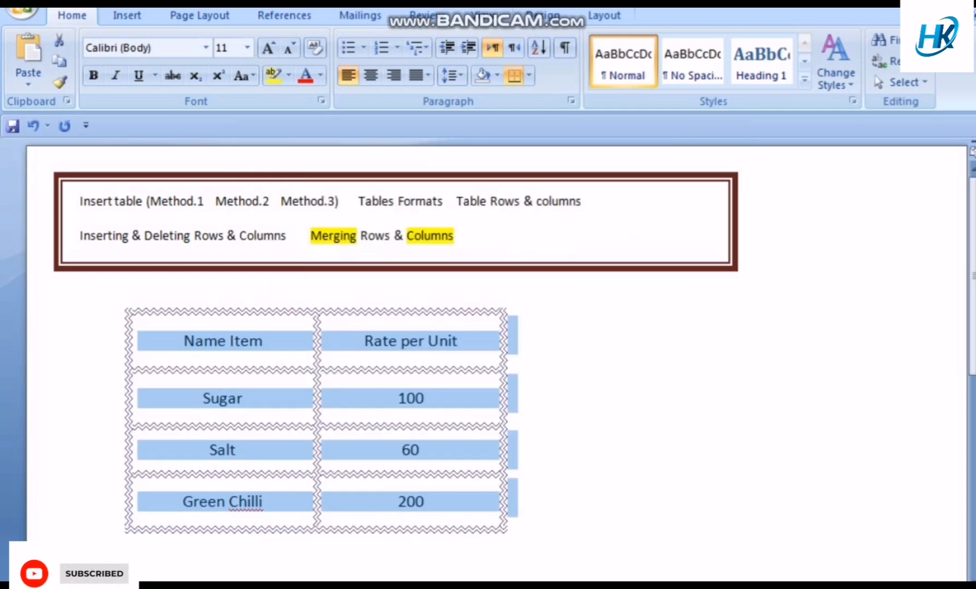
pyautogui.click(421, 450)
pyautogui.click(398, 398)
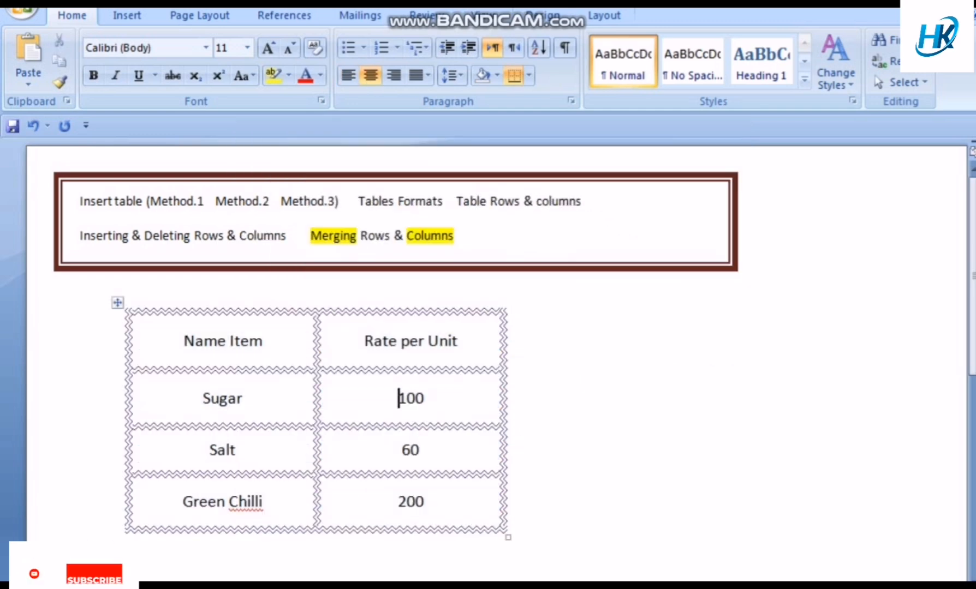
pyautogui.moveTo(218, 341); pyautogui.dragTo(366, 502)
pyautogui.click(521, 390)
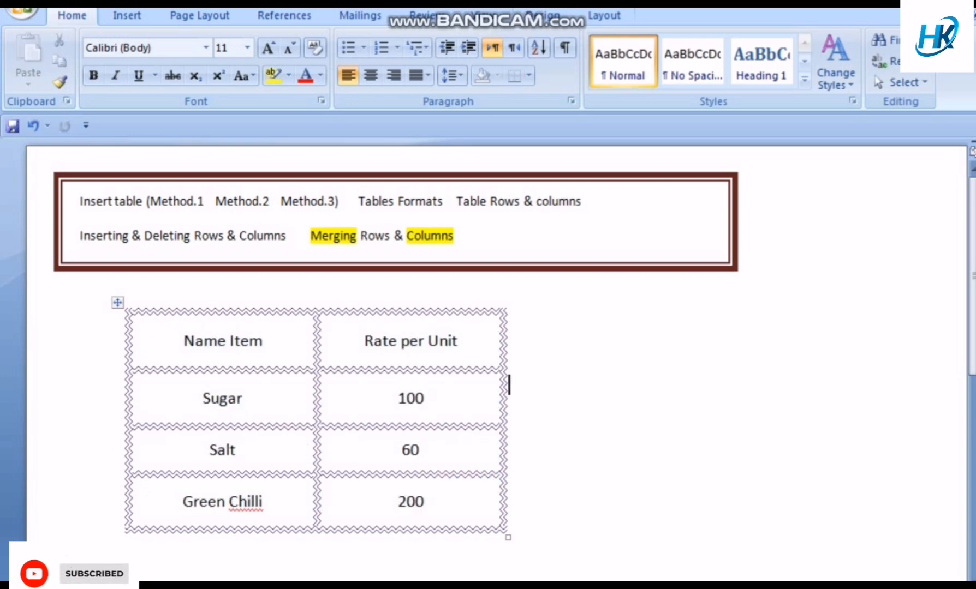
pyautogui.click(263, 341)
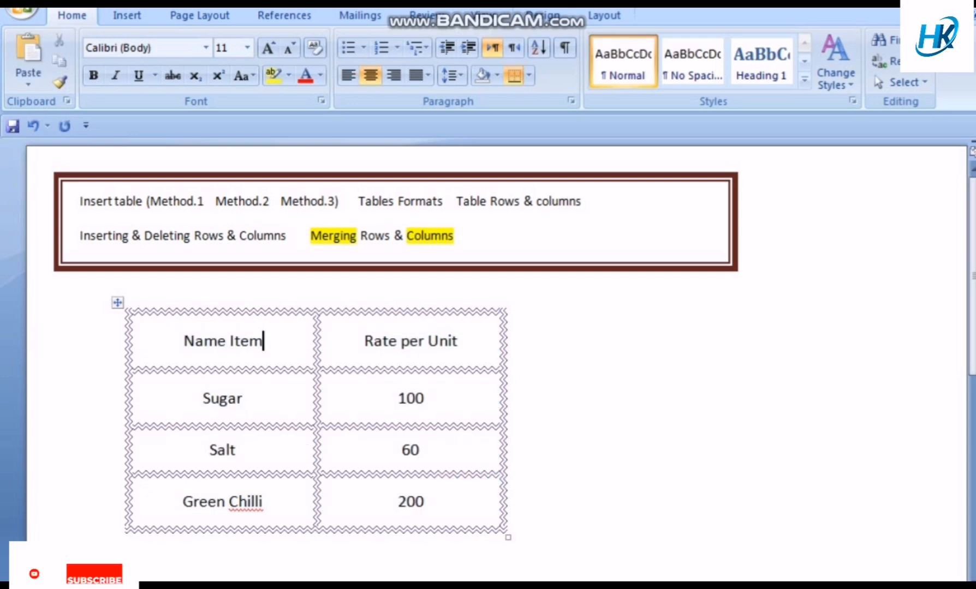
# Step: Add a blank line below the text in the Name Item, Sugar and Salt cells
pyautogui.press('Return')
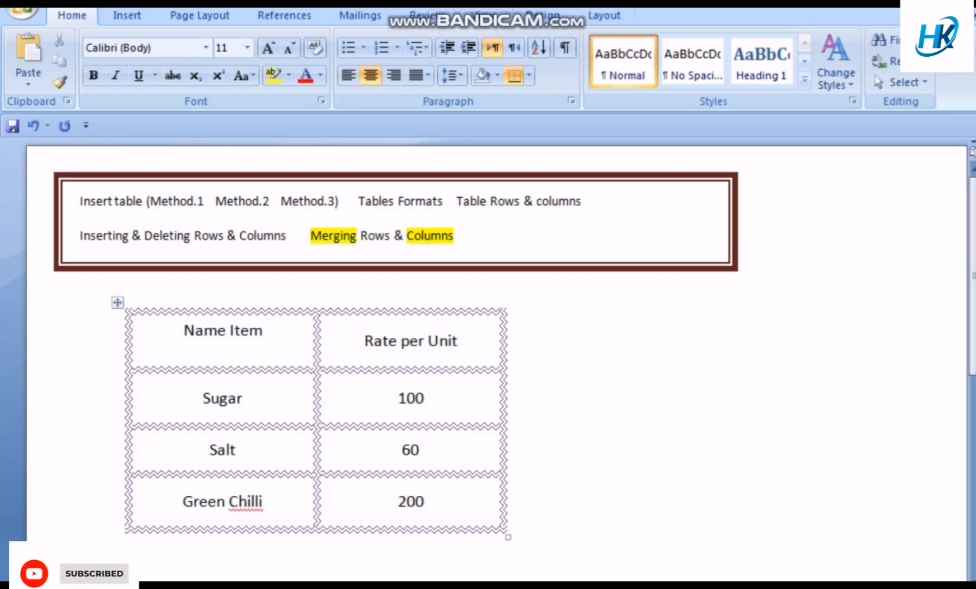
pyautogui.click(244, 399)
pyautogui.press('Return')
pyautogui.press('Return')
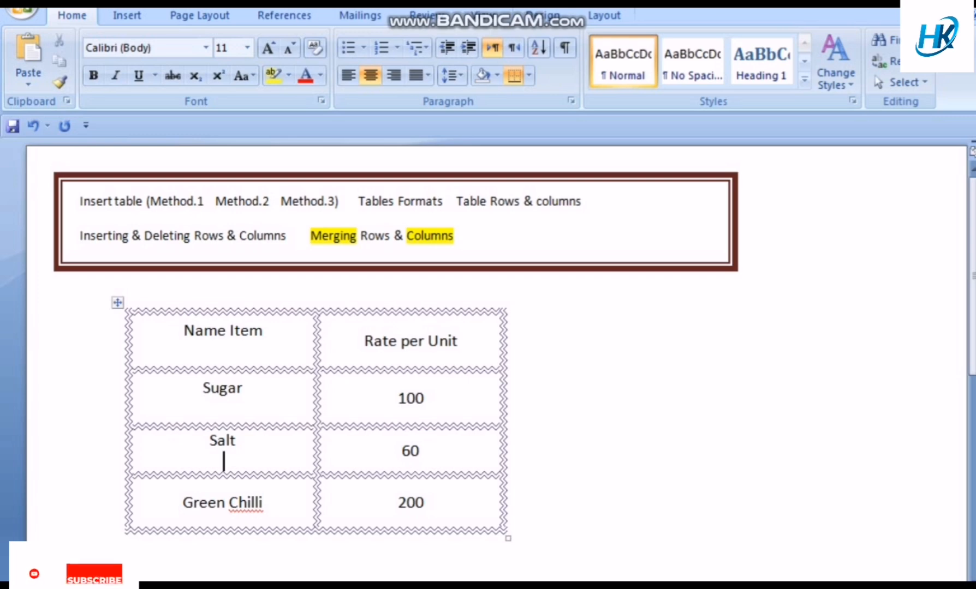
# Step: Widen the Rate per Unit column outward and increase the height of the table's header row
pyautogui.moveTo(507, 393); pyautogui.dragTo(610, 393)
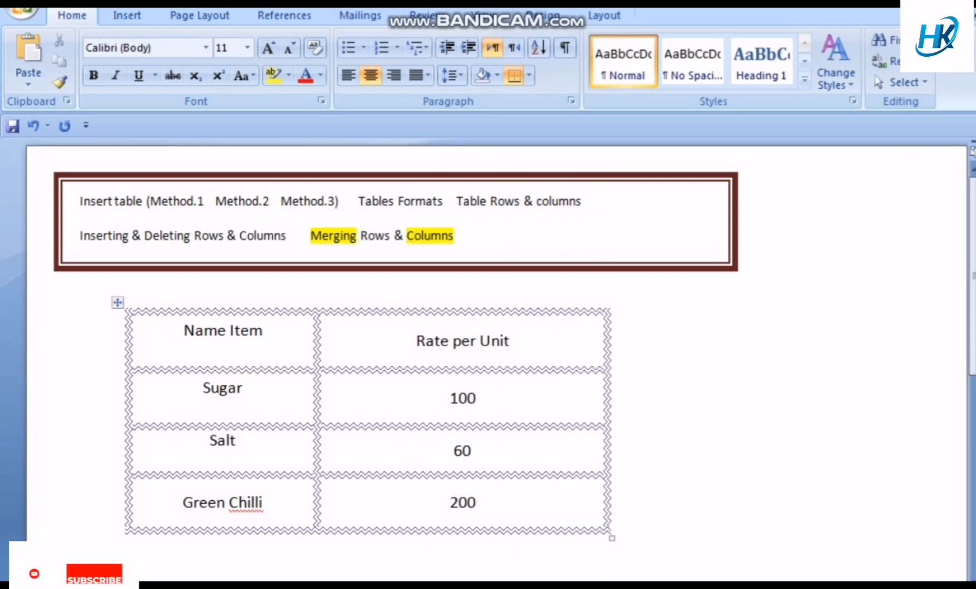
pyautogui.moveTo(425, 370); pyautogui.dragTo(426, 396)
pyautogui.click(416, 355)
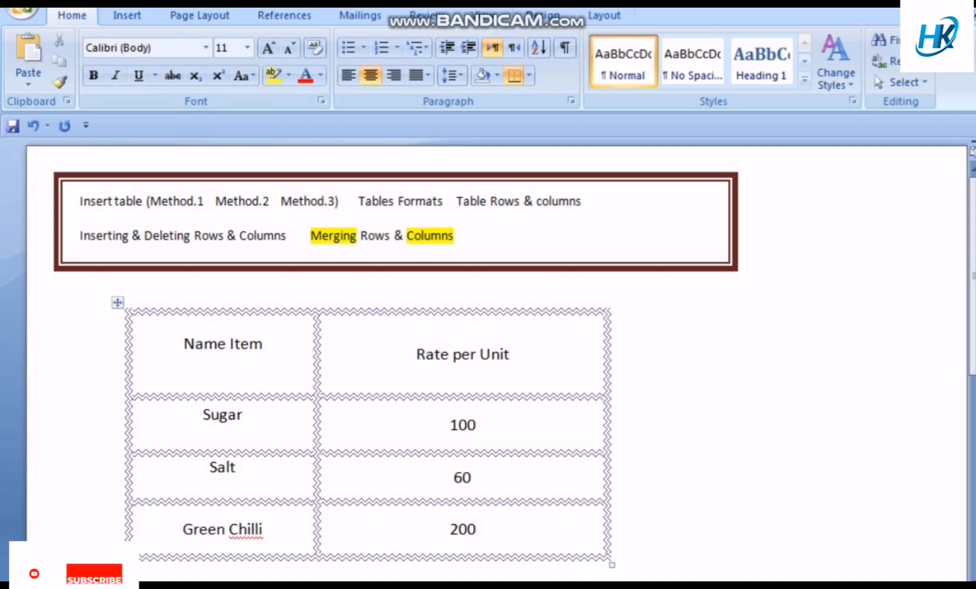
# Step: Draw two vertical lines through the Rate per Unit column and a horizontal line through the header row to add new cells
pyautogui.rightClick(117, 302)
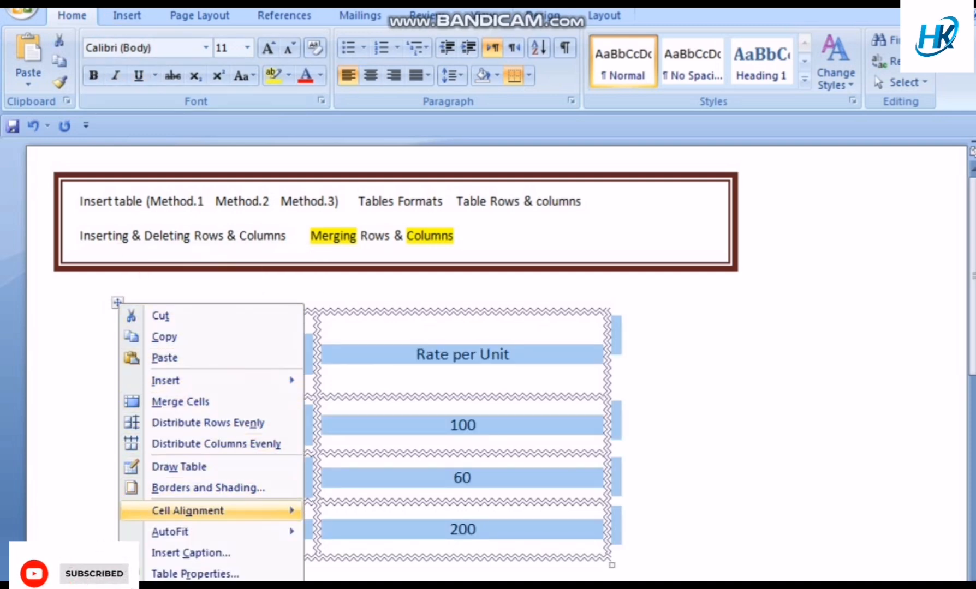
pyautogui.click(179, 467)
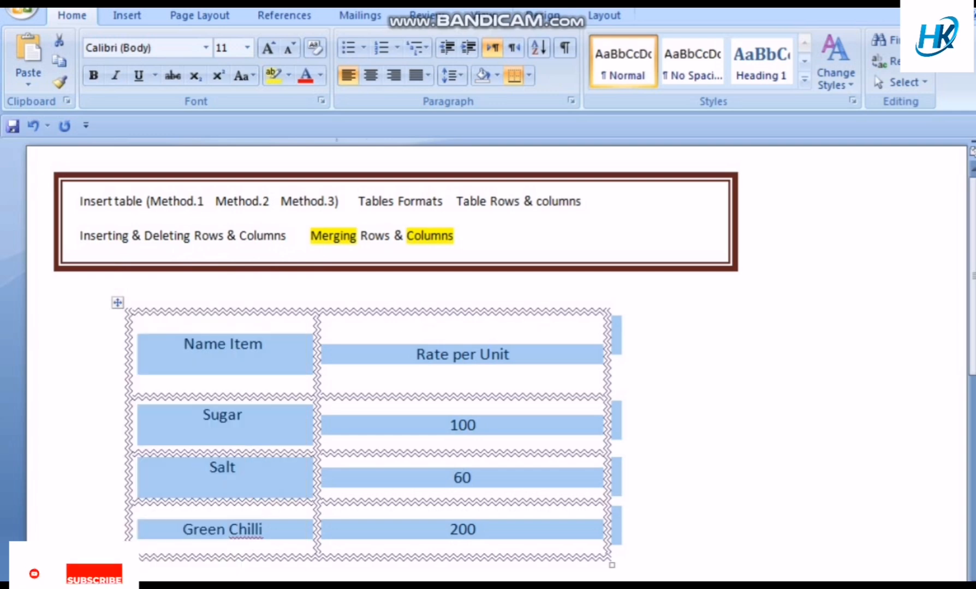
pyautogui.moveTo(396, 314); pyautogui.dragTo(396, 554)
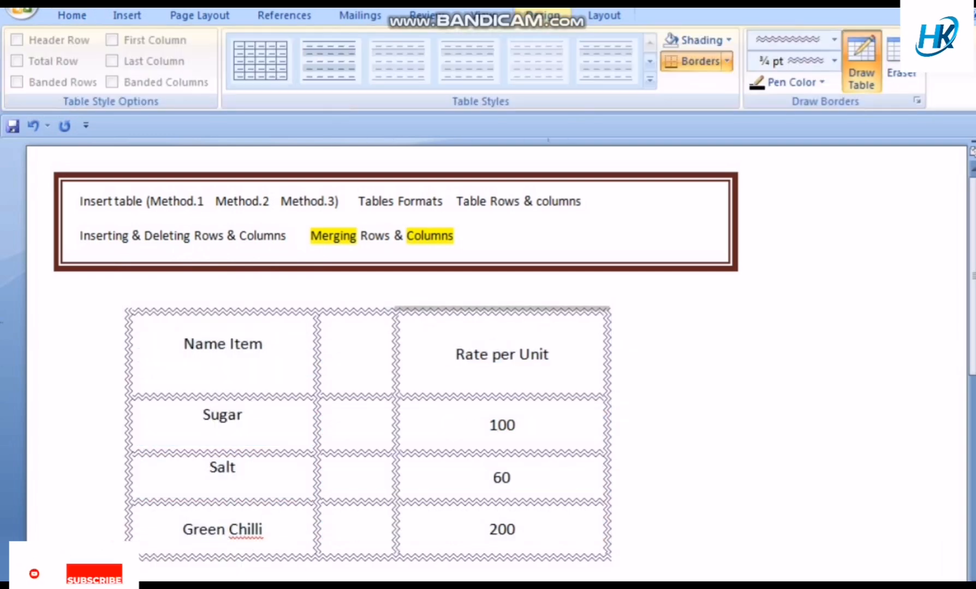
pyautogui.moveTo(549, 314); pyautogui.dragTo(548, 554)
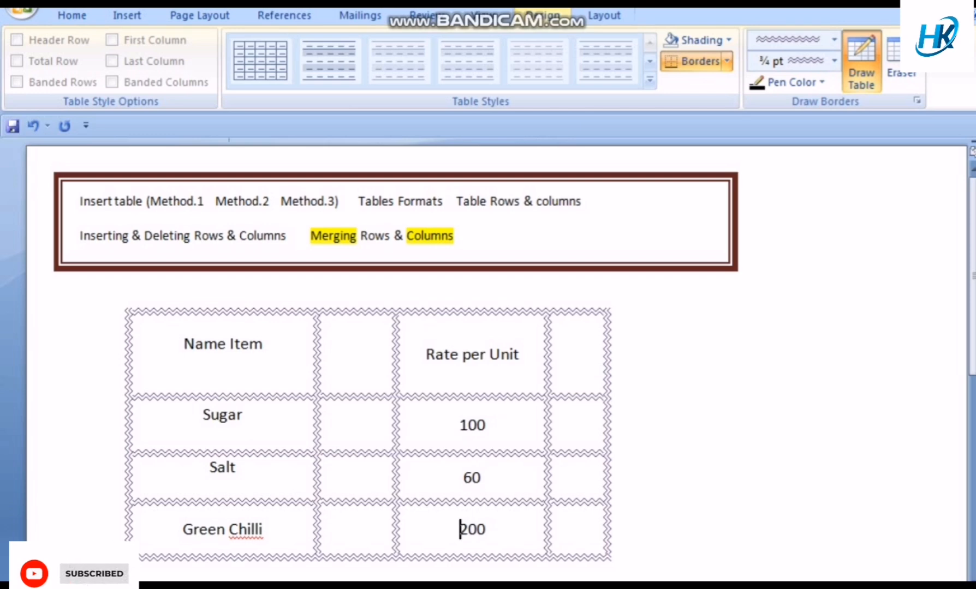
pyautogui.moveTo(137, 367); pyautogui.dragTo(605, 365)
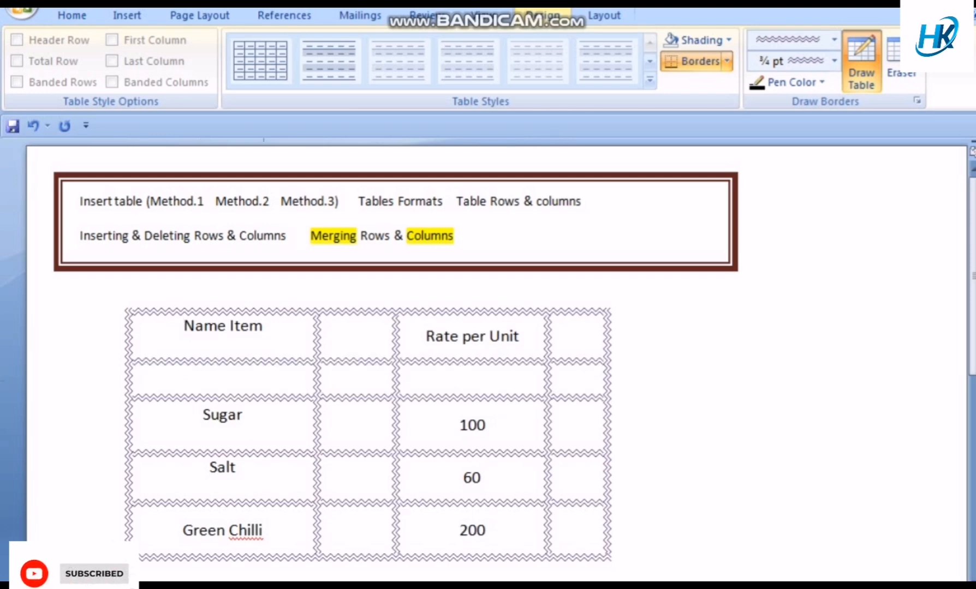
pyautogui.press('Escape')
# Step: Enter the heading Price in the new empty column between Name Item and Rate per Unit
pyautogui.click(223, 379)
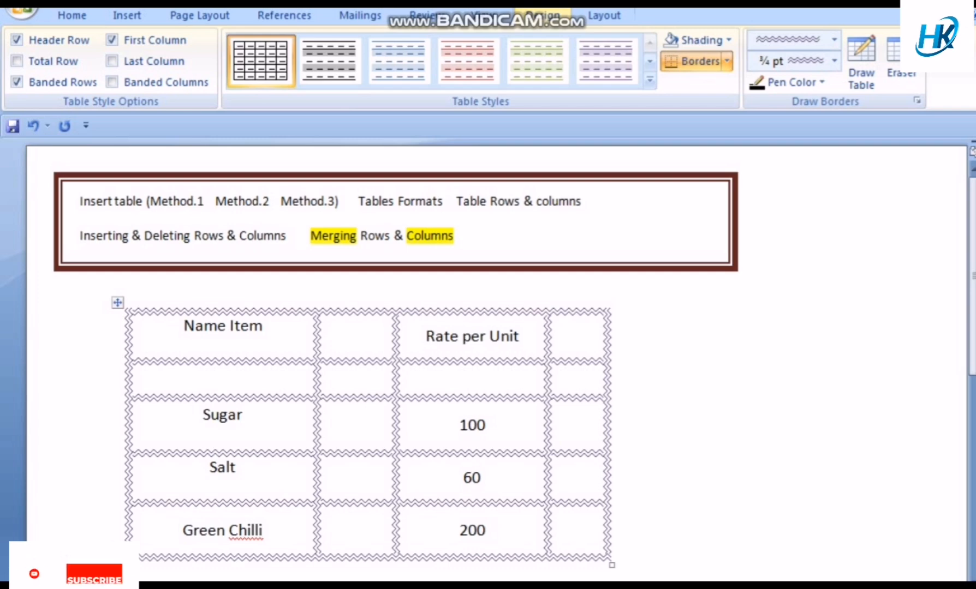
pyautogui.click(358, 336)
pyautogui.write('S')
pyautogui.press('BackSpace')
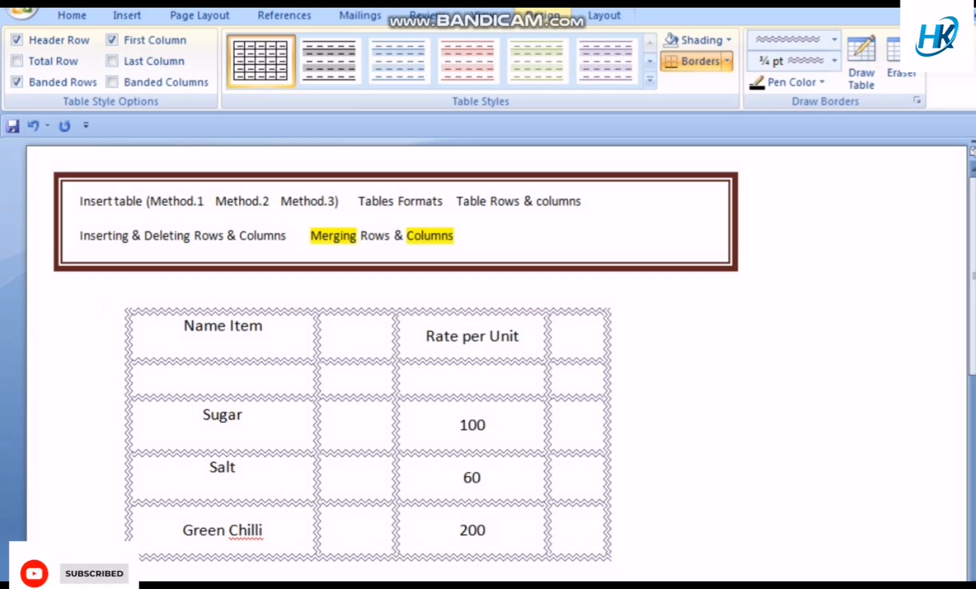
pyautogui.write('Price')
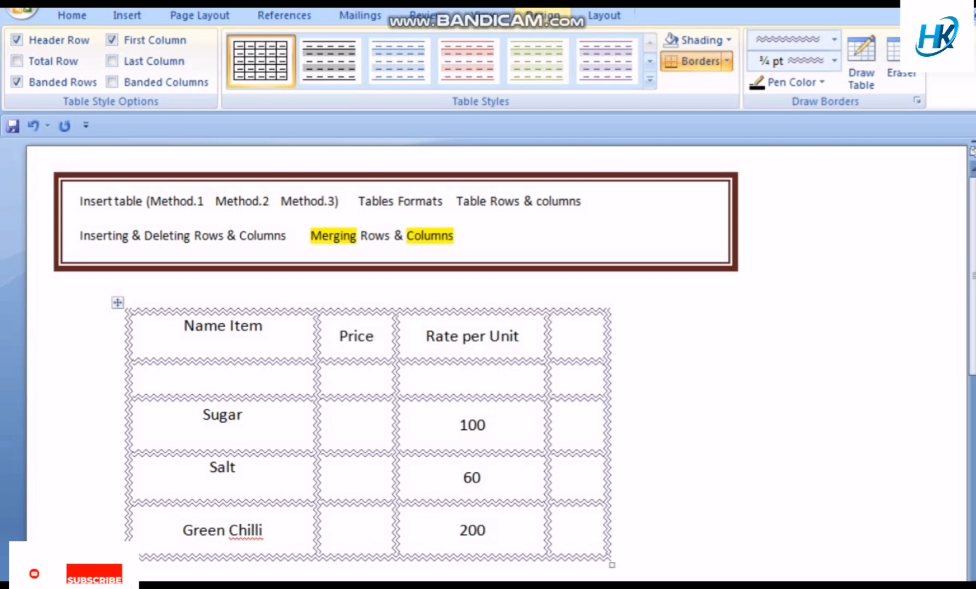
# Step: Fill the empty row under the headings with the item Soap and a price of 100
pyautogui.click(223, 380)
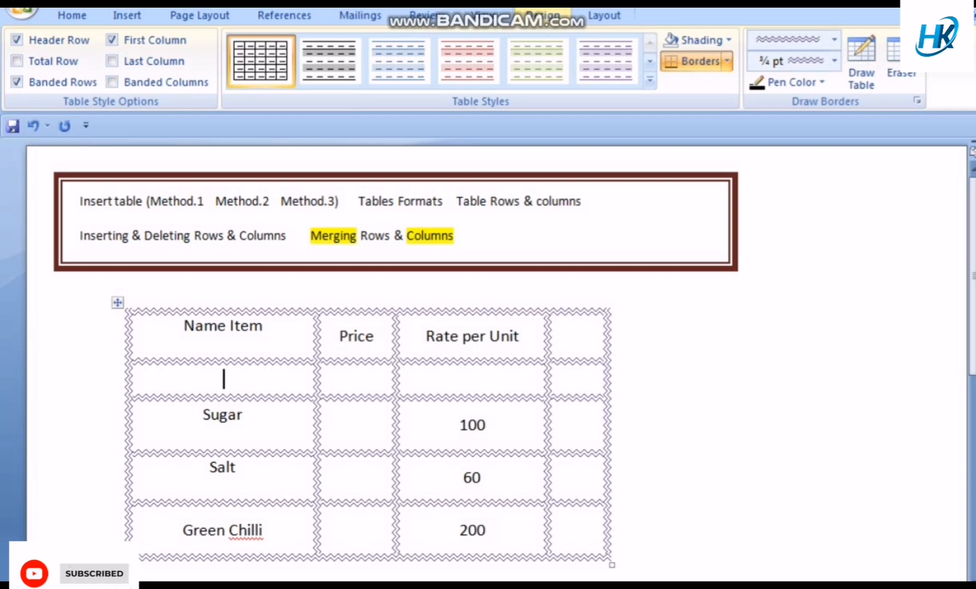
pyautogui.write('Soap')
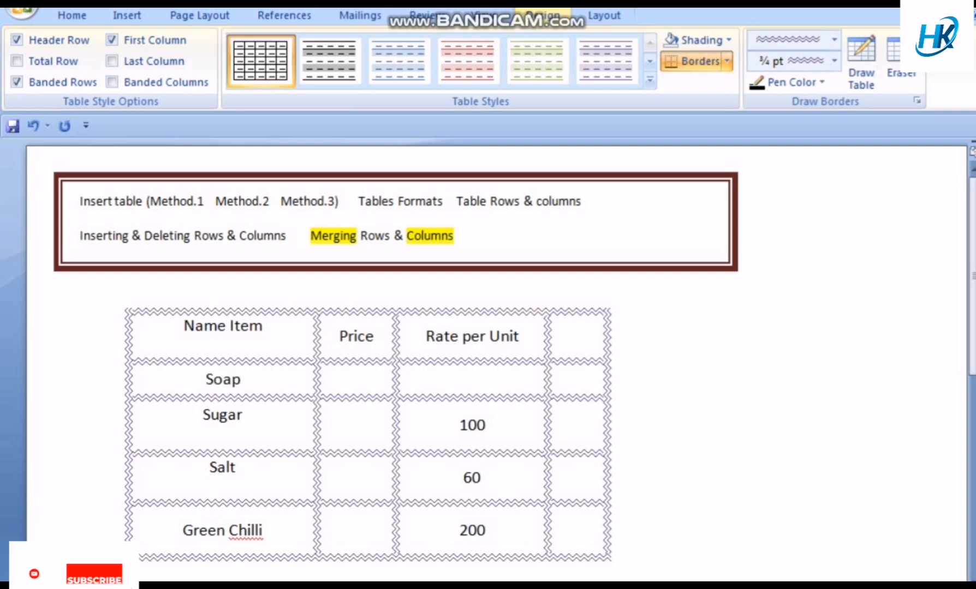
pyautogui.click(358, 379)
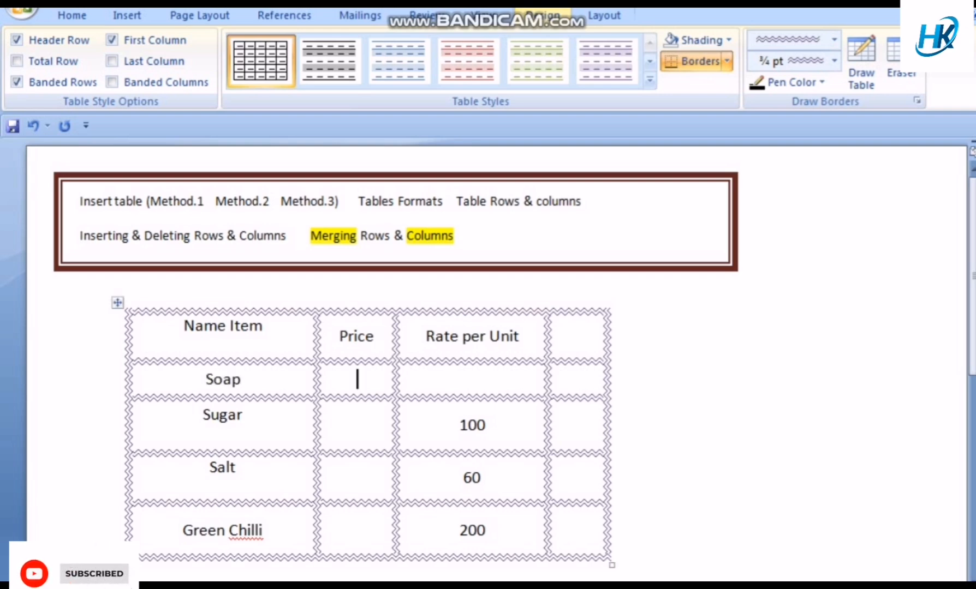
pyautogui.write('100')
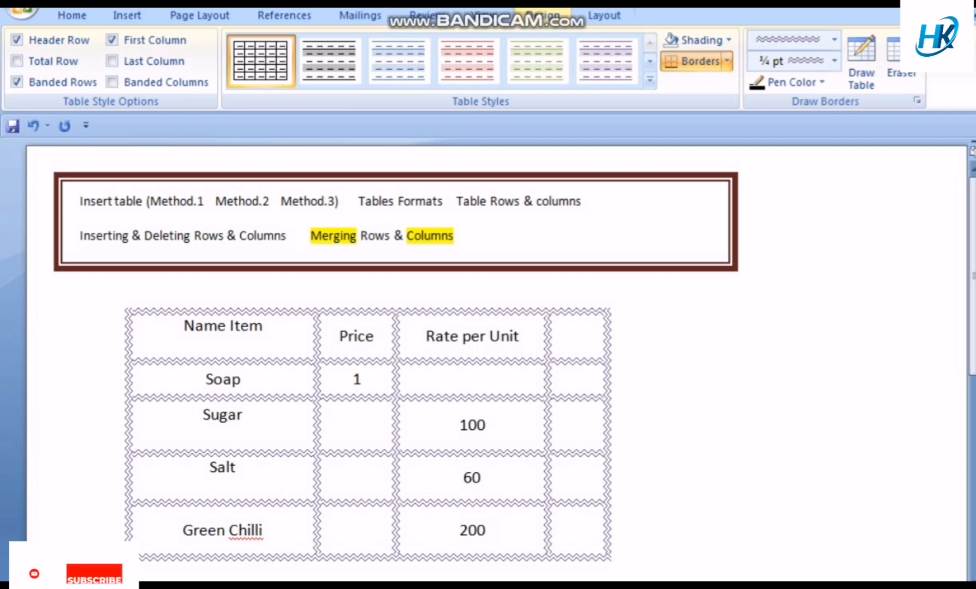
pyautogui.press('Tab')
pyautogui.press('Tab')
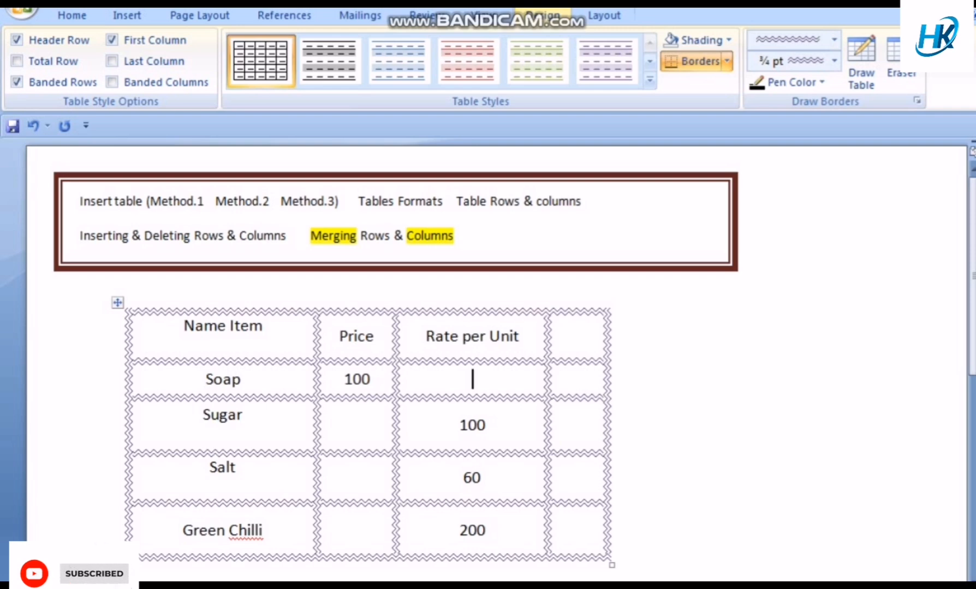
# Step: Enter the heading Total Price in the header cell of the table's last column
pyautogui.press('Tab')
pyautogui.press('Up')
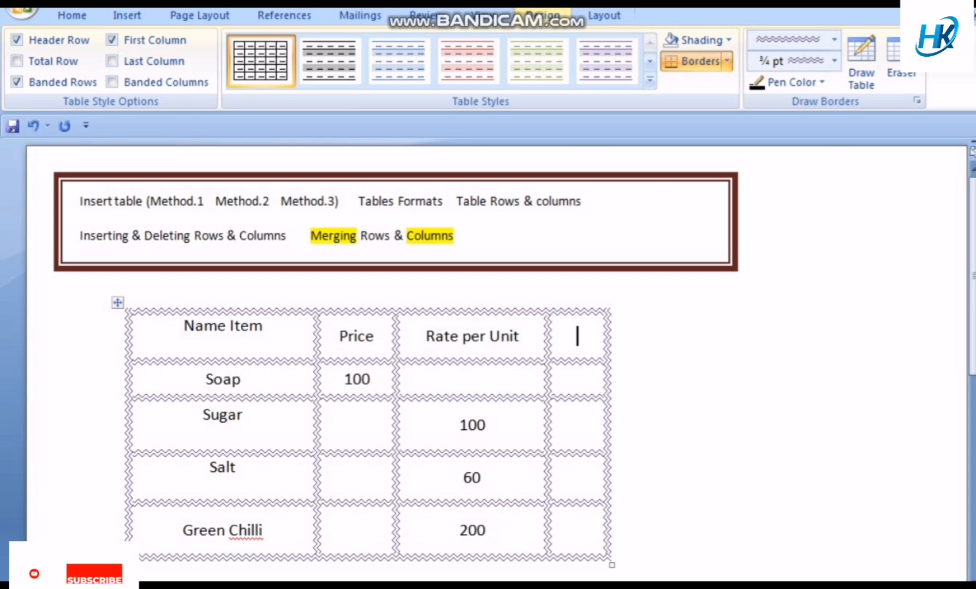
pyautogui.write('Total')
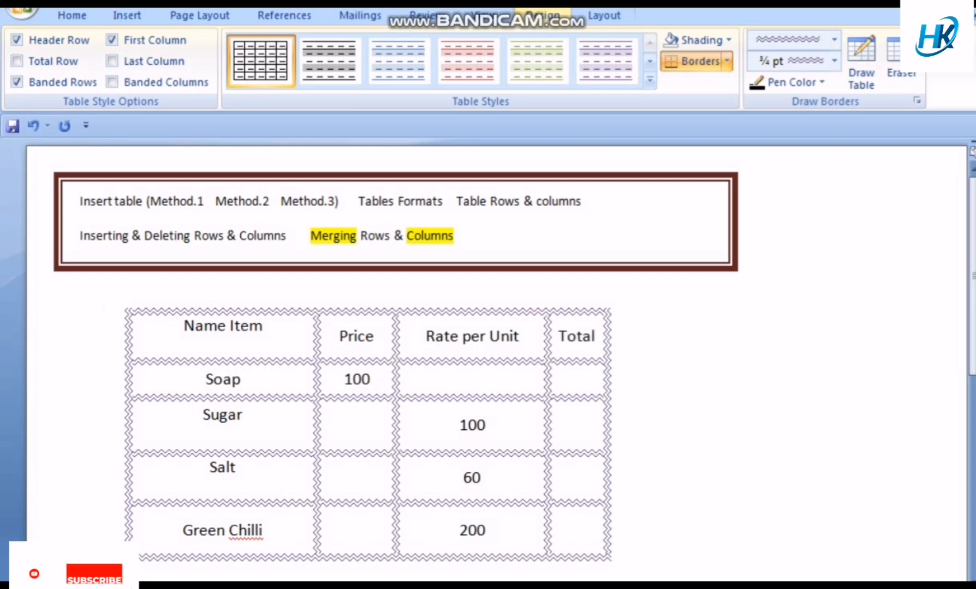
pyautogui.write(' Price')
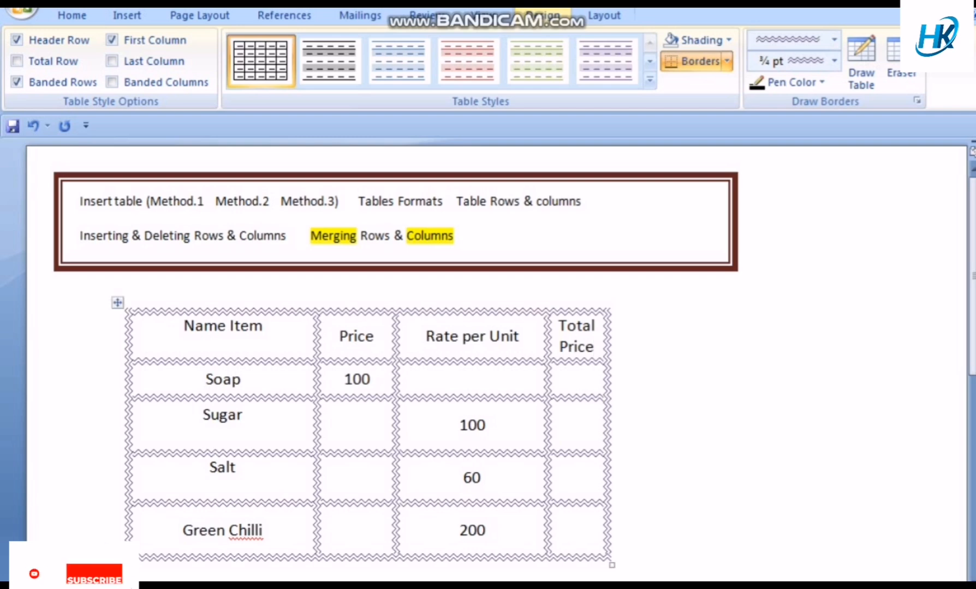
# Step: Apply the red built-in table style with a filled header row to the whole table
pyautogui.hotkey('ctrl', 'a')
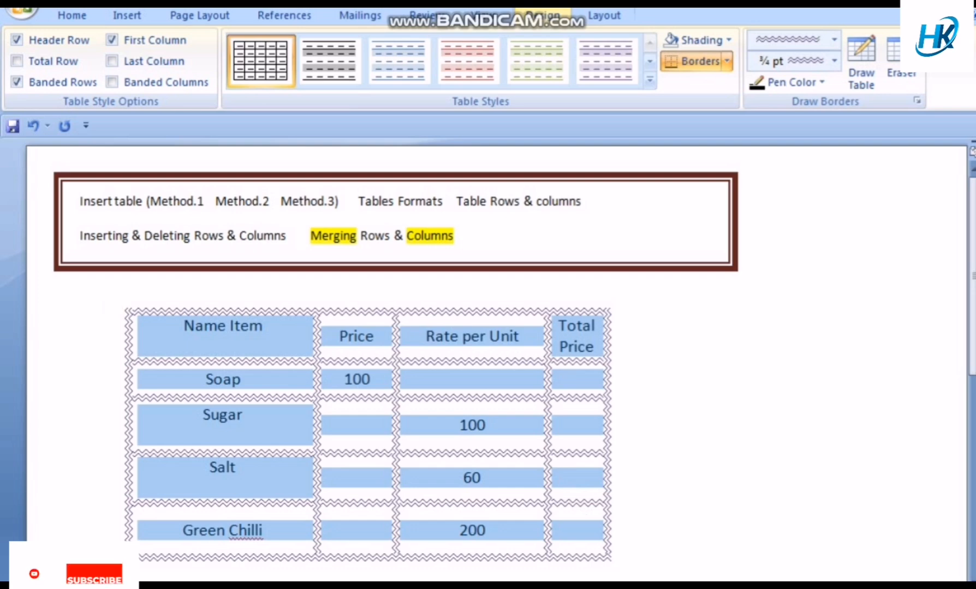
pyautogui.click(649, 81)
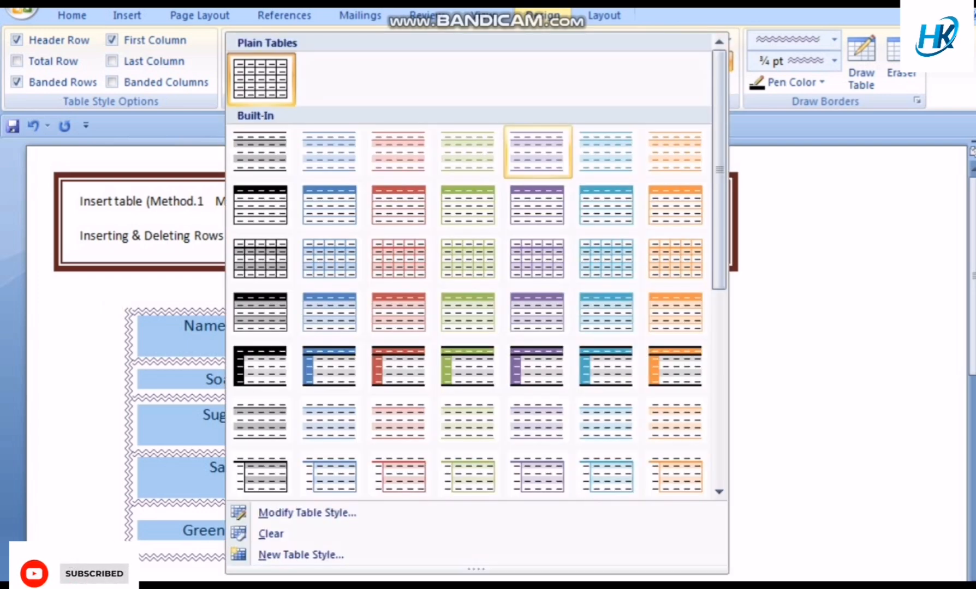
pyautogui.click(399, 205)
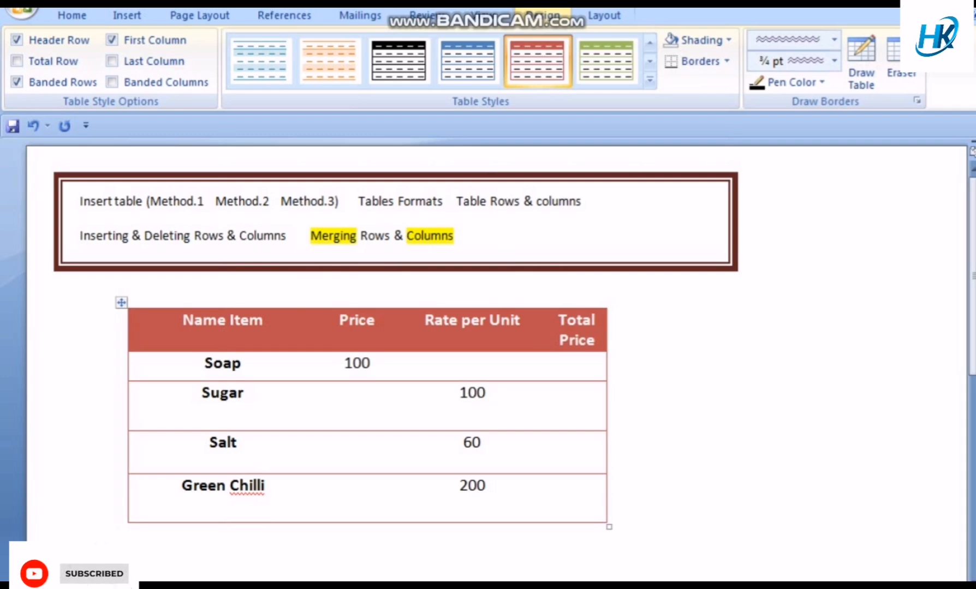
# Step: Apply the purple built-in table style with banded rows and an outlined body to the whole table
pyautogui.click(122, 303)
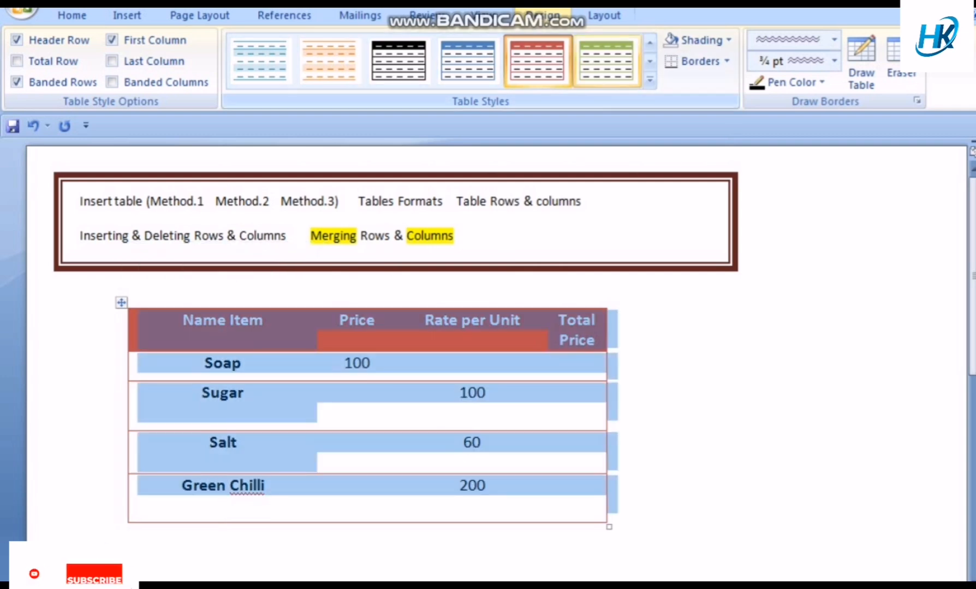
pyautogui.click(650, 80)
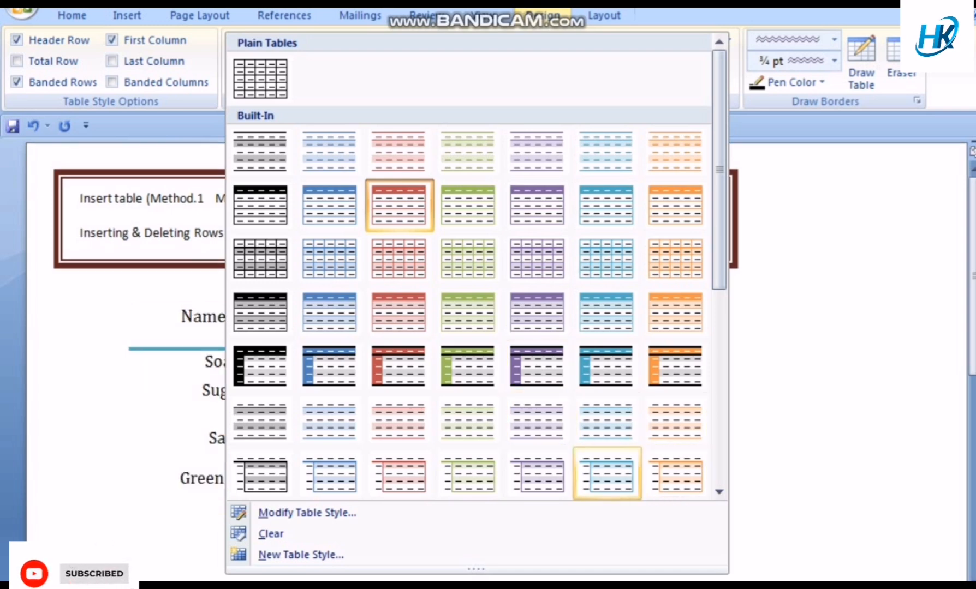
pyautogui.click(537, 474)
pyautogui.click(463, 442)
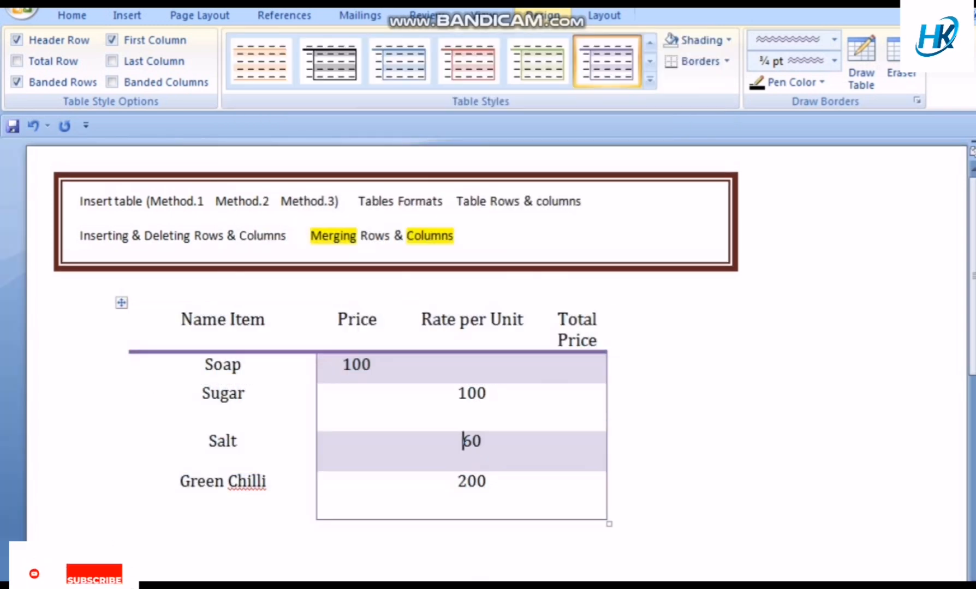
# Step: Apply the black and grey banded built-in table style to the whole table
pyautogui.click(121, 303)
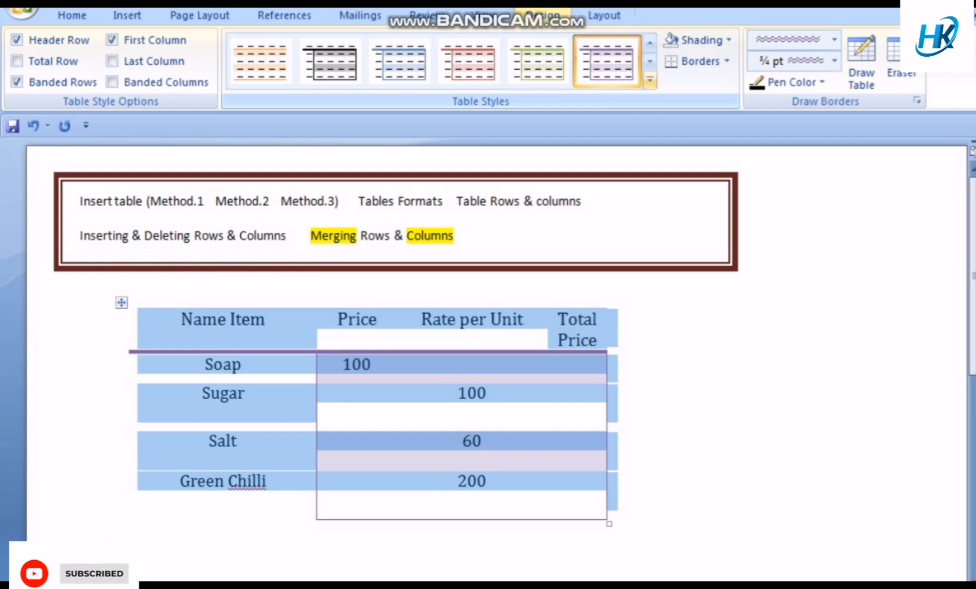
pyautogui.click(650, 81)
pyautogui.click(327, 147)
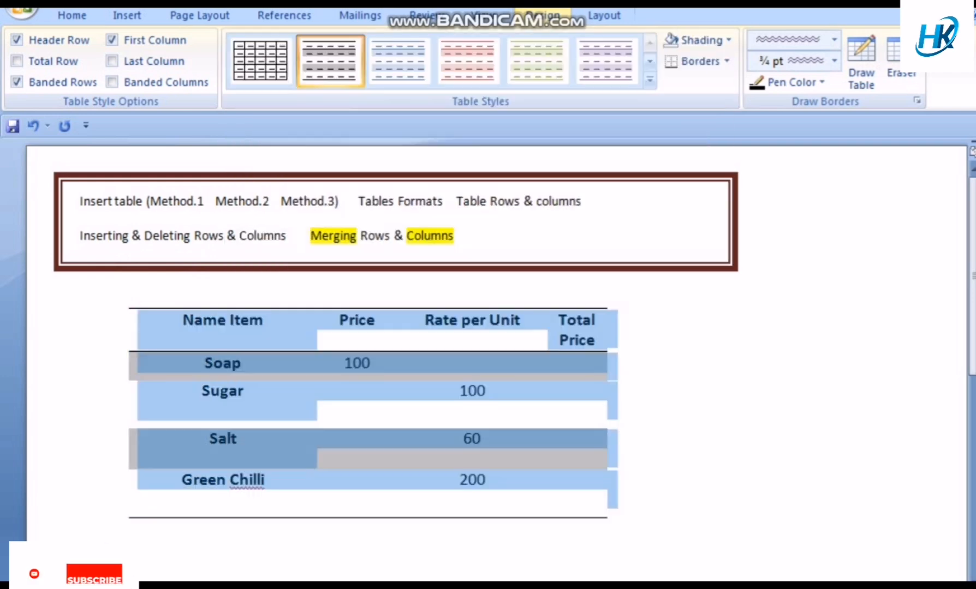
# Step: Shade the entire table with the standard yellow color and deselect it
pyautogui.click(728, 40)
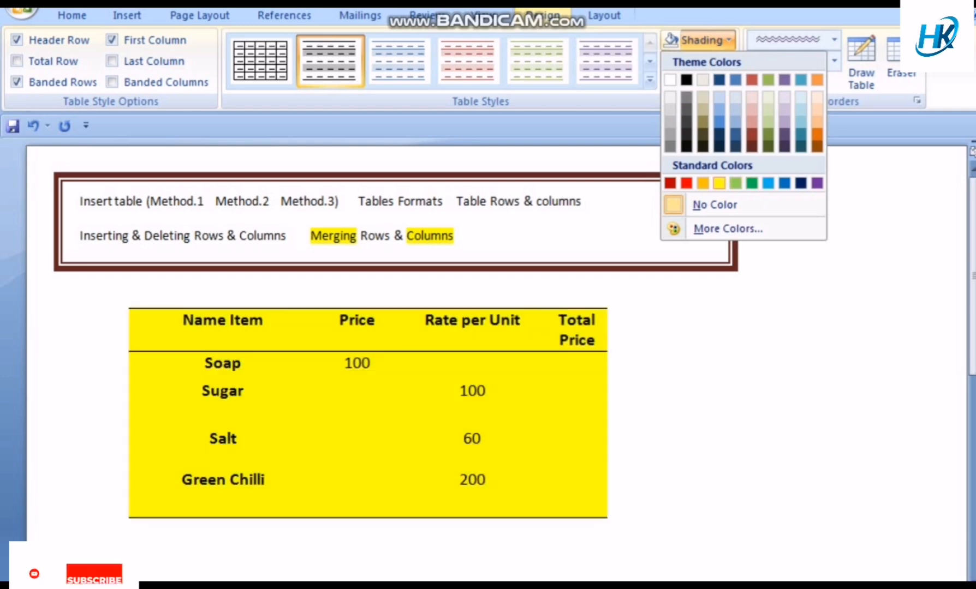
pyautogui.click(719, 184)
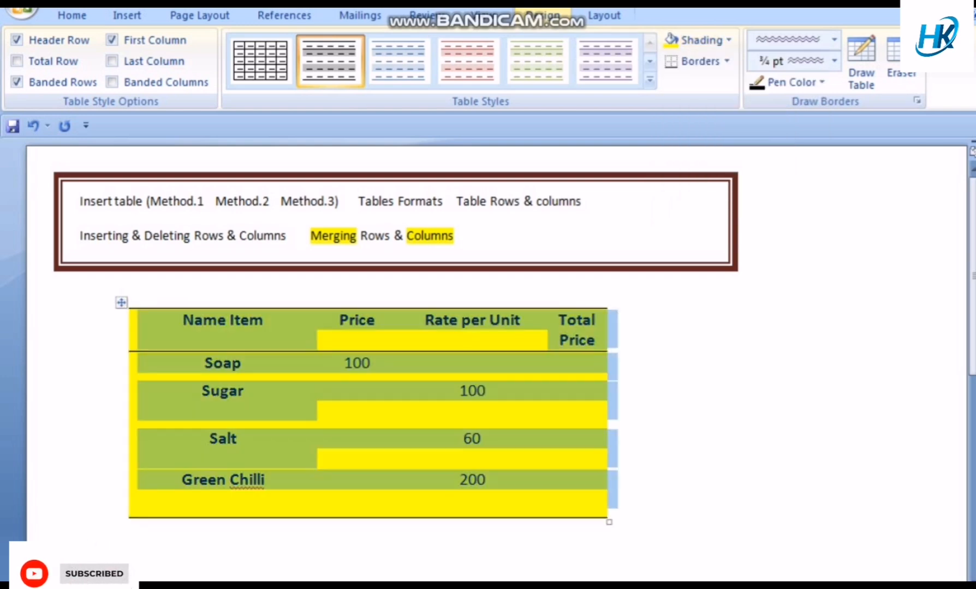
pyautogui.click(469, 391)
pyautogui.click(415, 381)
pyautogui.click(357, 391)
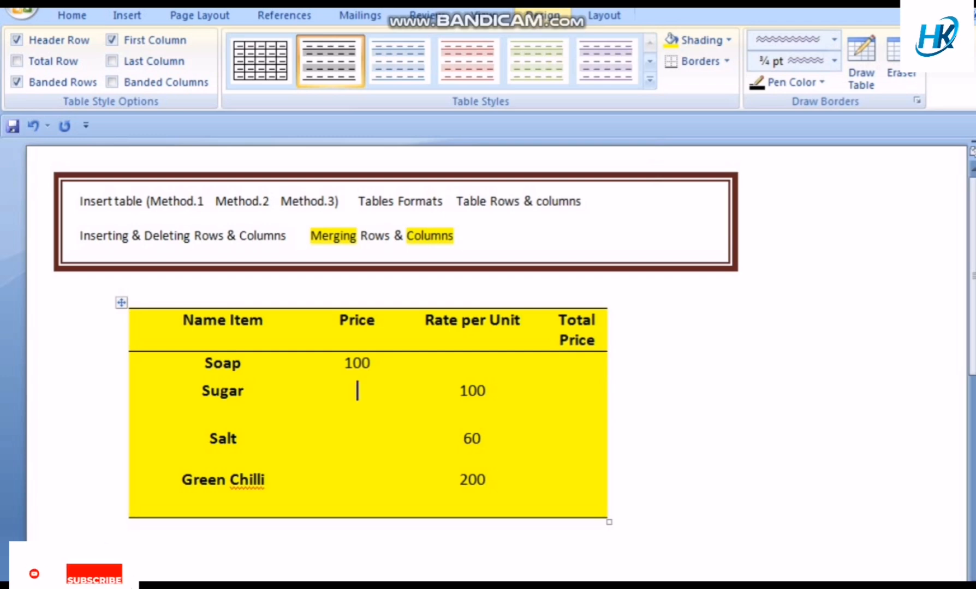
# Step: Draw a 3 pt triple-line border on the outer edge of the header row's Name Item cell and leave table drawing mode
pyautogui.click(111, 300)
pyautogui.click(121, 302)
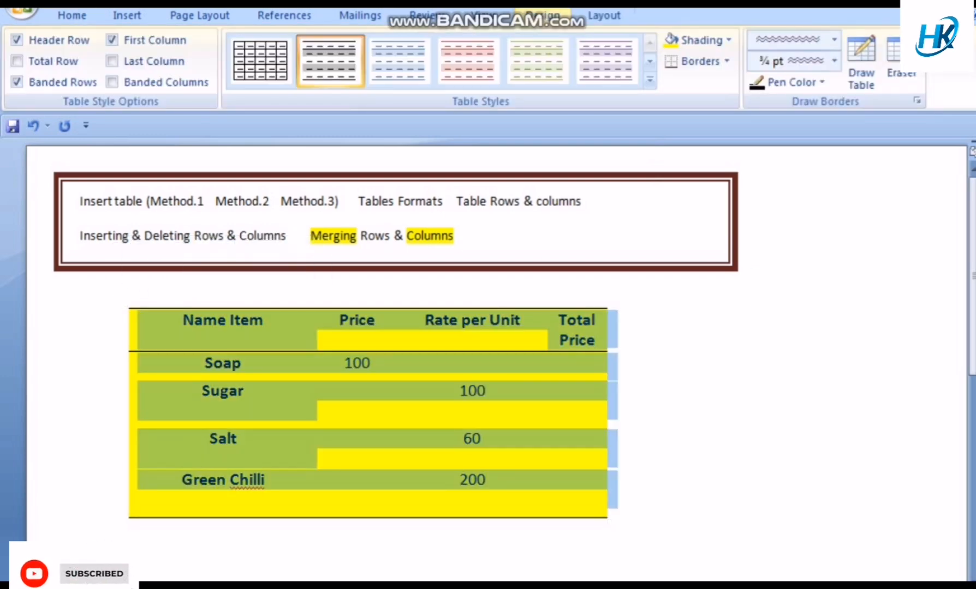
pyautogui.click(834, 39)
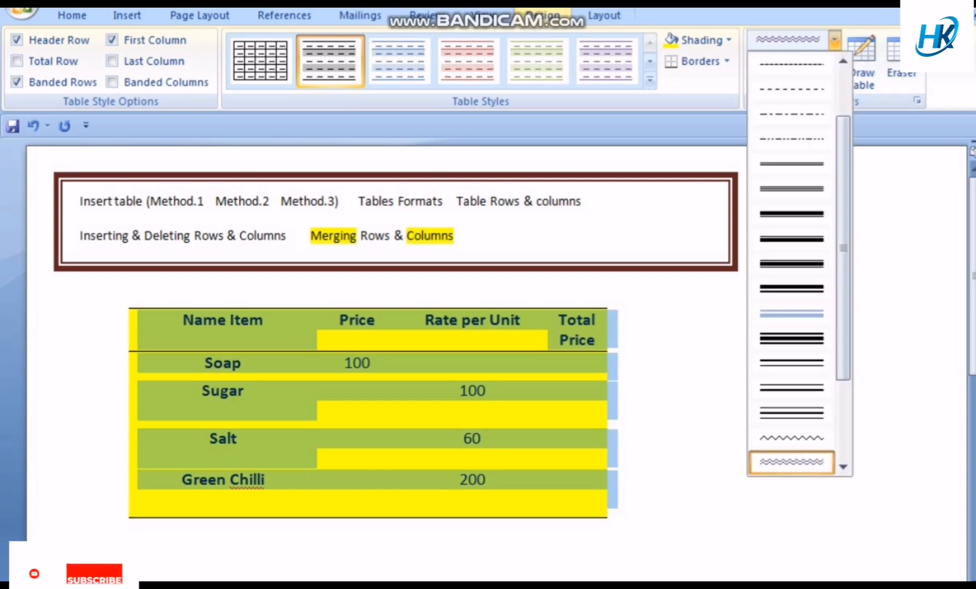
pyautogui.click(791, 339)
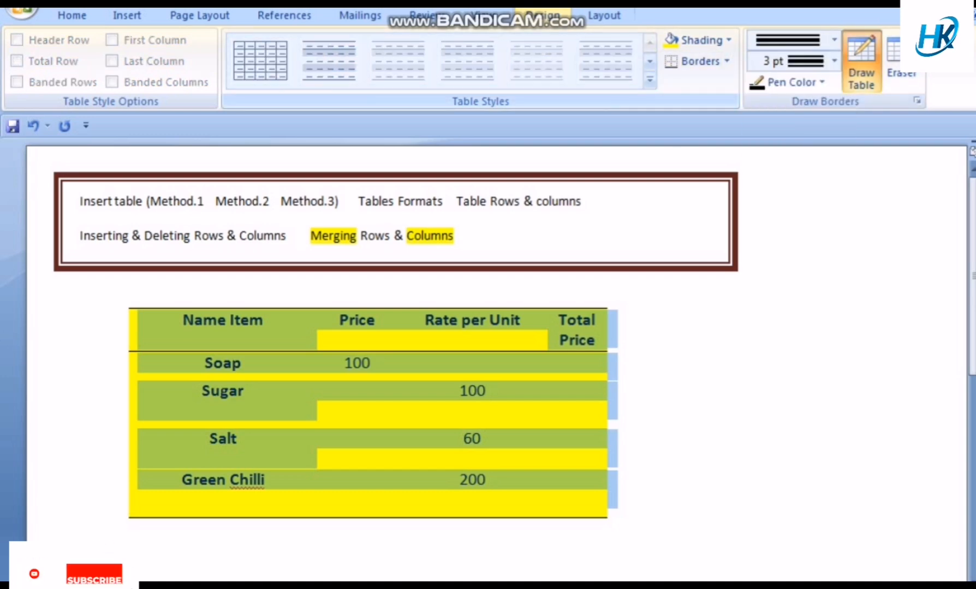
pyautogui.click(650, 80)
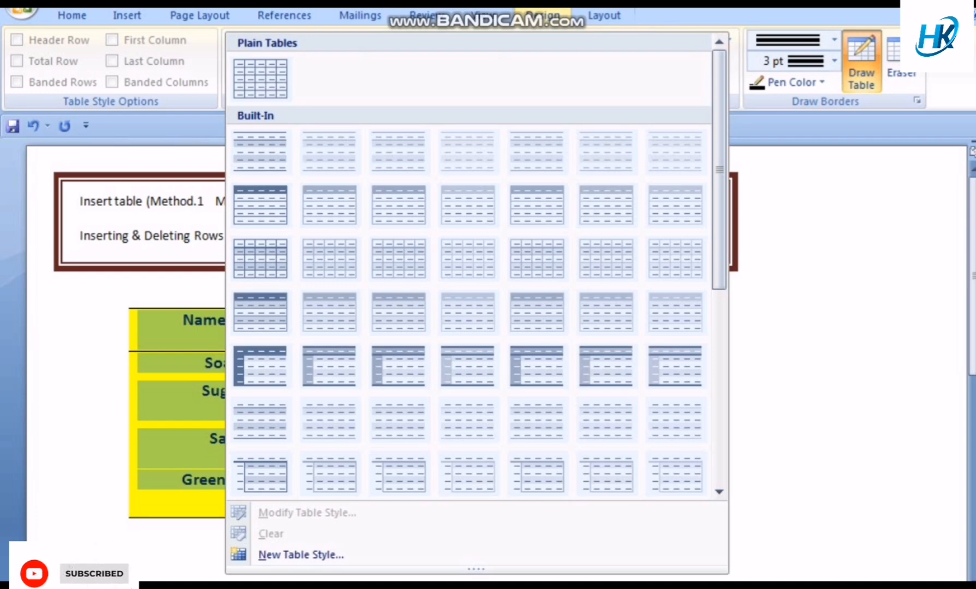
pyautogui.click(130, 330)
pyautogui.click(129, 329)
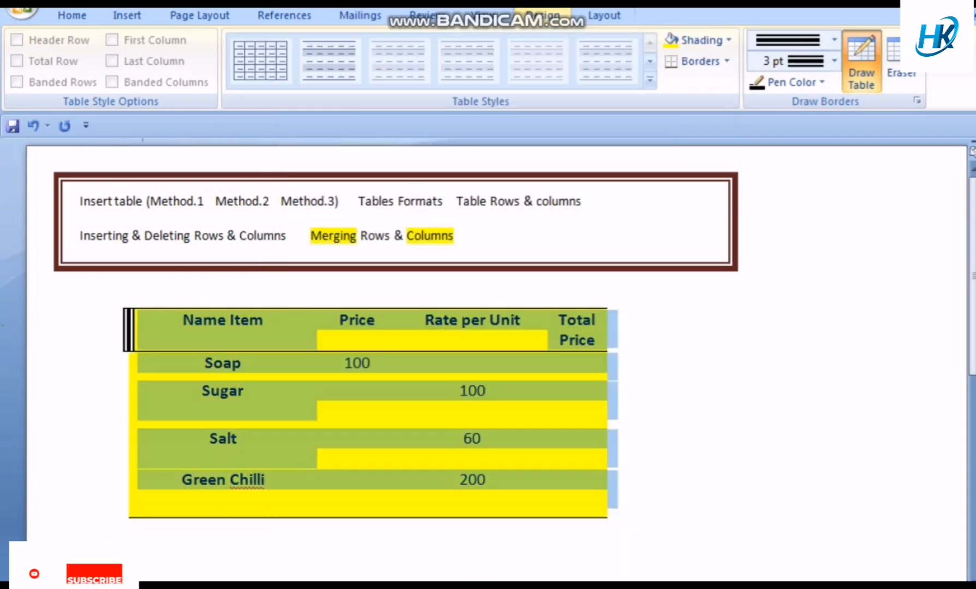
pyautogui.press('Escape')
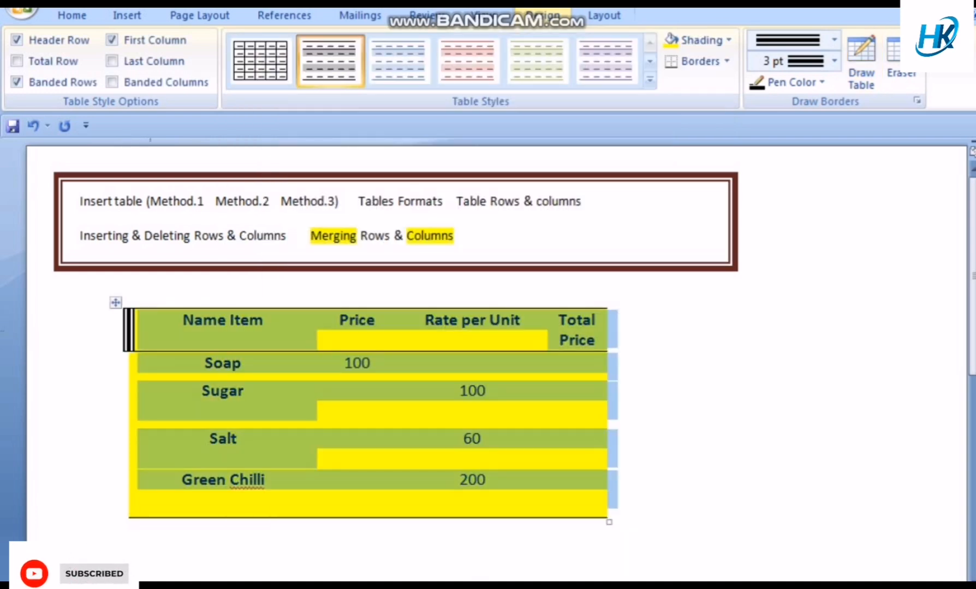
# Step: Undo the drawn border, the yellow shading and the table style so the table has its wavy grid borders again
pyautogui.hotkey('ctrl', 'z')
pyautogui.hotkey('ctrl', 'z')
pyautogui.hotkey('ctrl', 'z')
pyautogui.hotkey('ctrl', 'z')
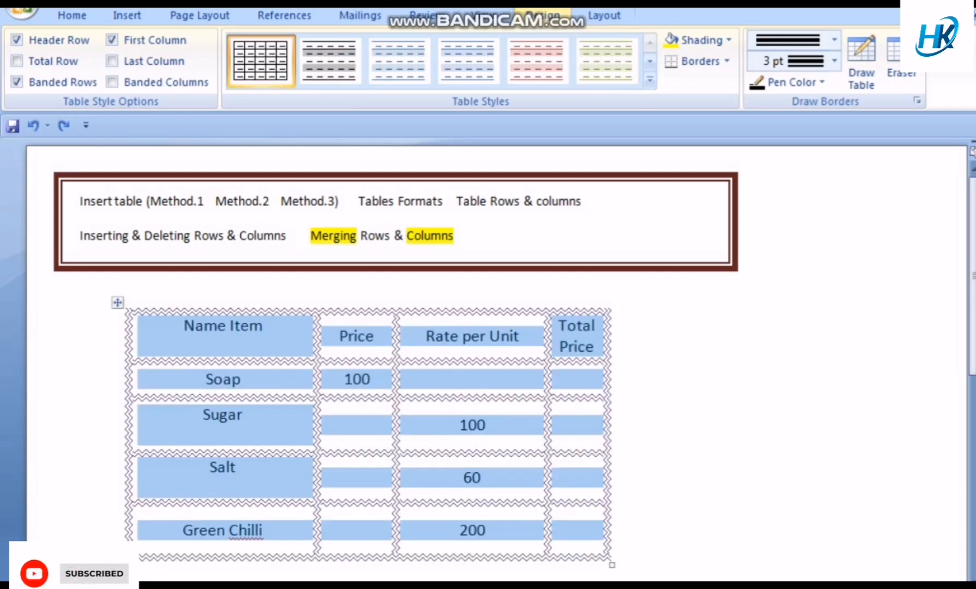
# Step: Draw a thick 3 pt vertical divider through every row of the Name Item column, and undo it
pyautogui.click(117, 303)
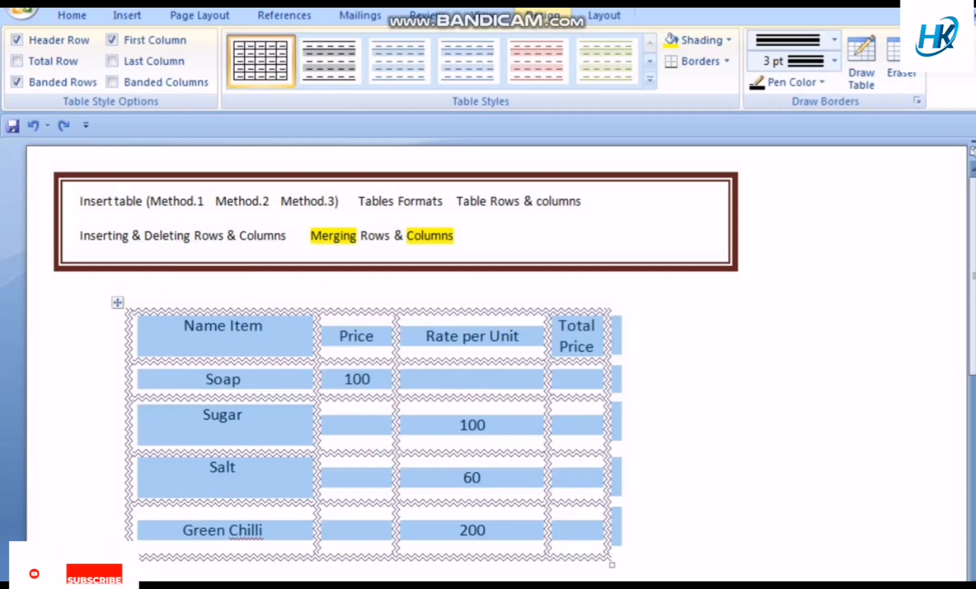
pyautogui.click(833, 40)
pyautogui.click(785, 338)
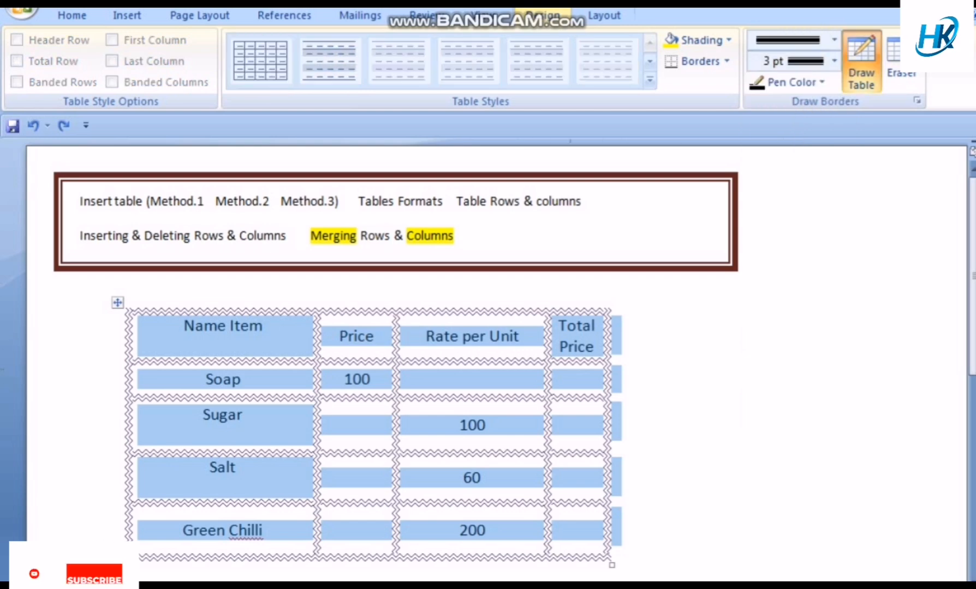
pyautogui.moveTo(277, 316); pyautogui.dragTo(277, 496)
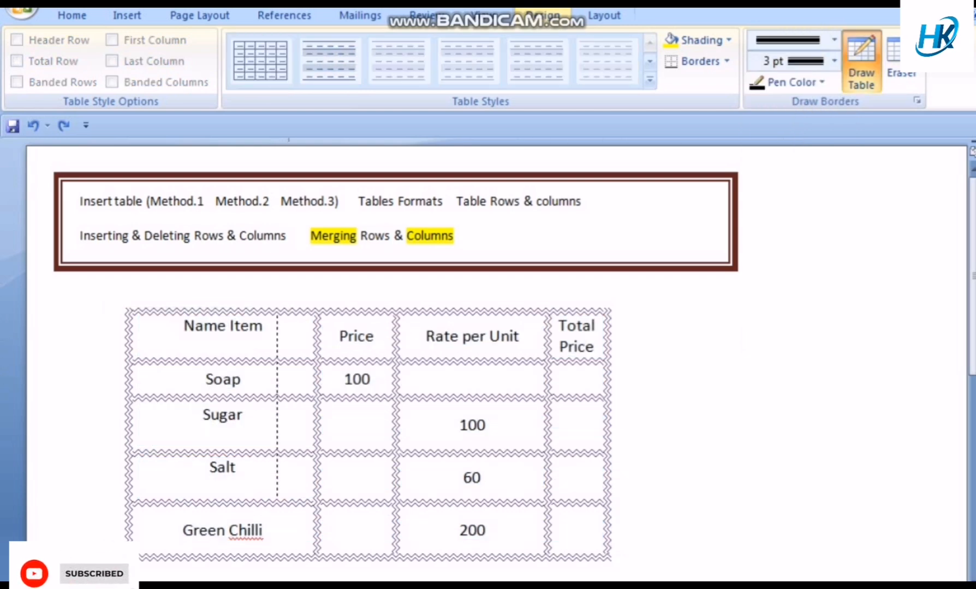
pyautogui.moveTo(277, 555); pyautogui.dragTo(277, 556)
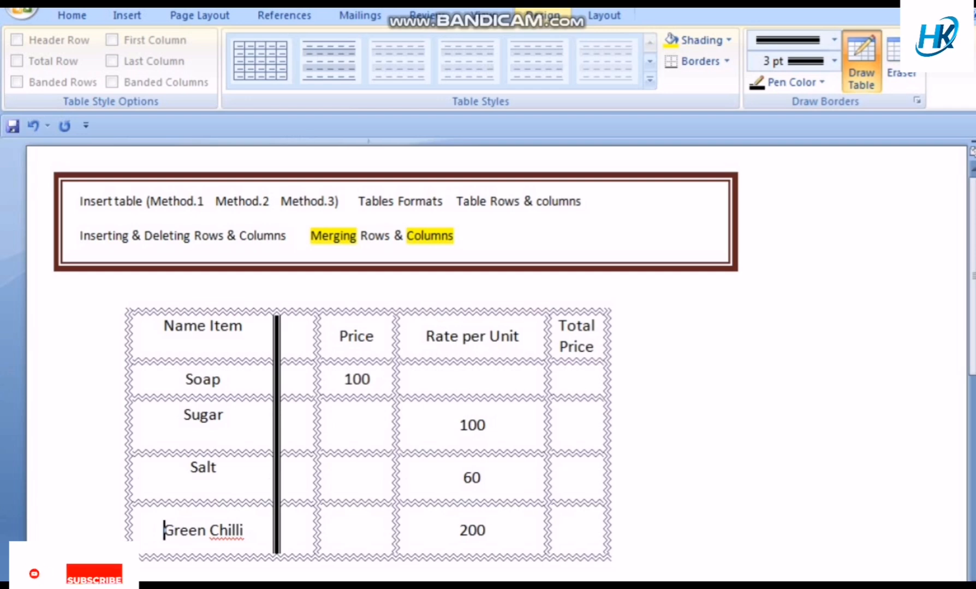
pyautogui.hotkey('ctrl', 'z')
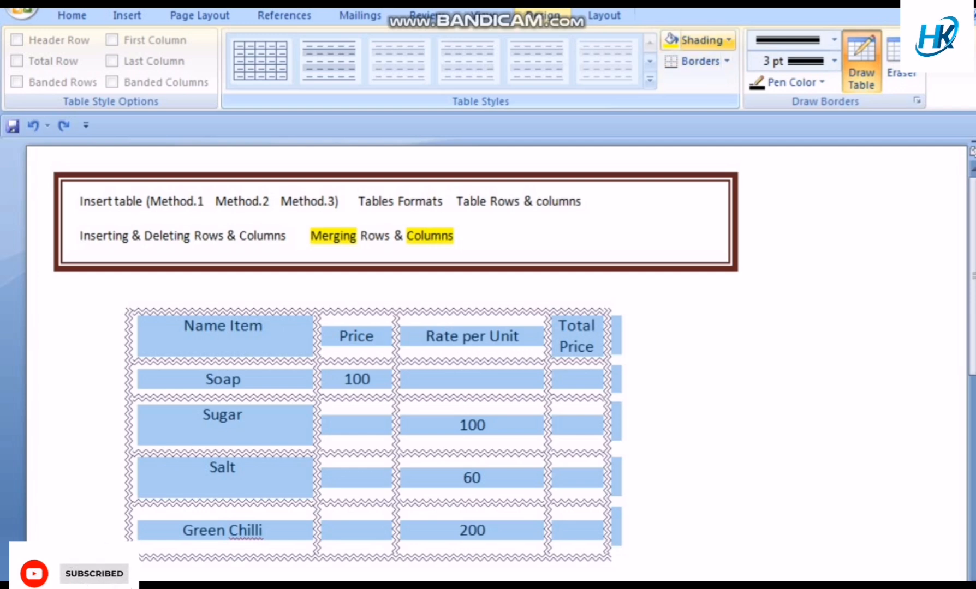
# Step: Shade the entire table with the standard light blue color
pyautogui.click(729, 40)
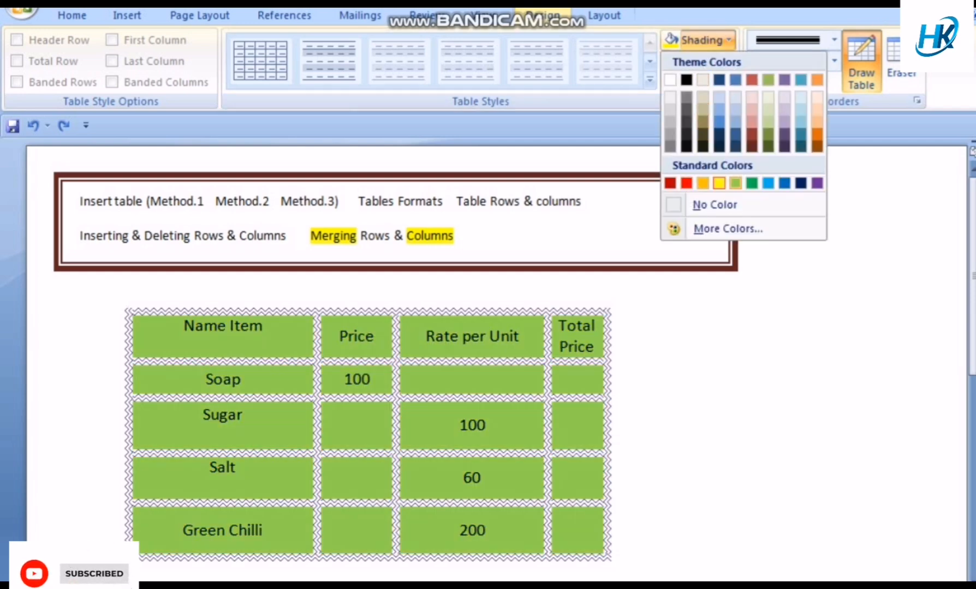
pyautogui.click(768, 182)
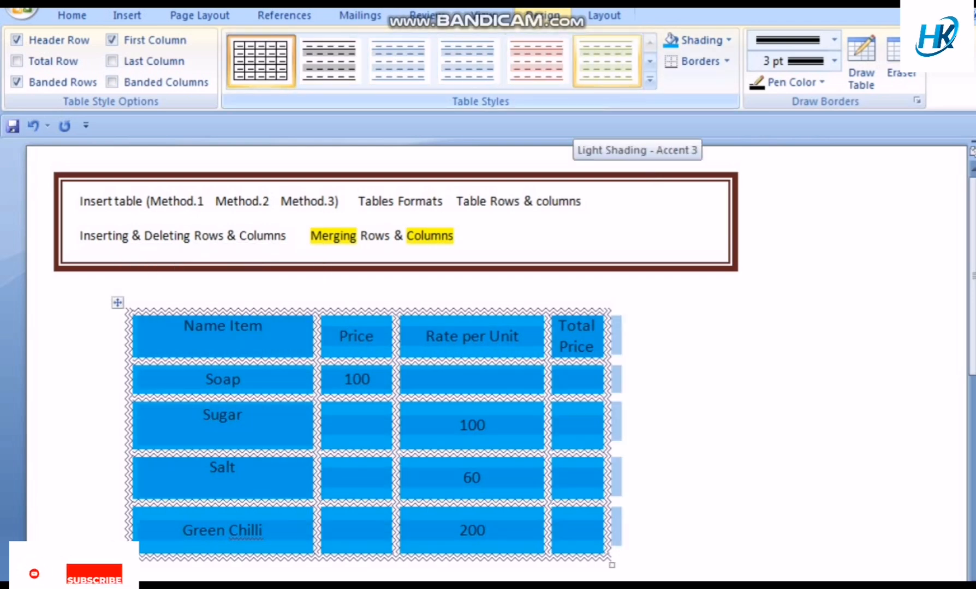
# Step: Apply the built-in table style with a red header row and grey banded rows to the whole table
pyautogui.click(649, 80)
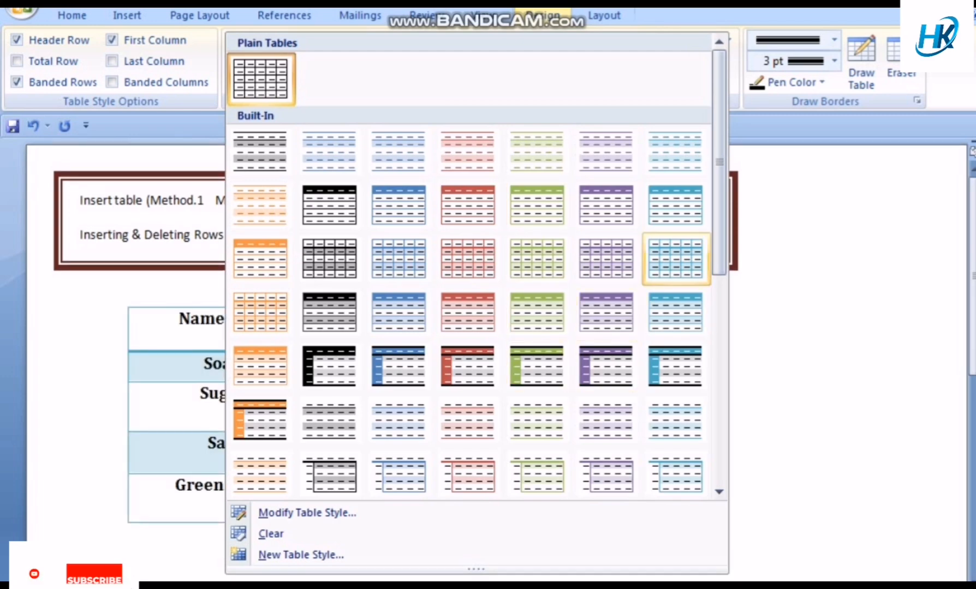
pyautogui.scroll(-6, 468, 473)
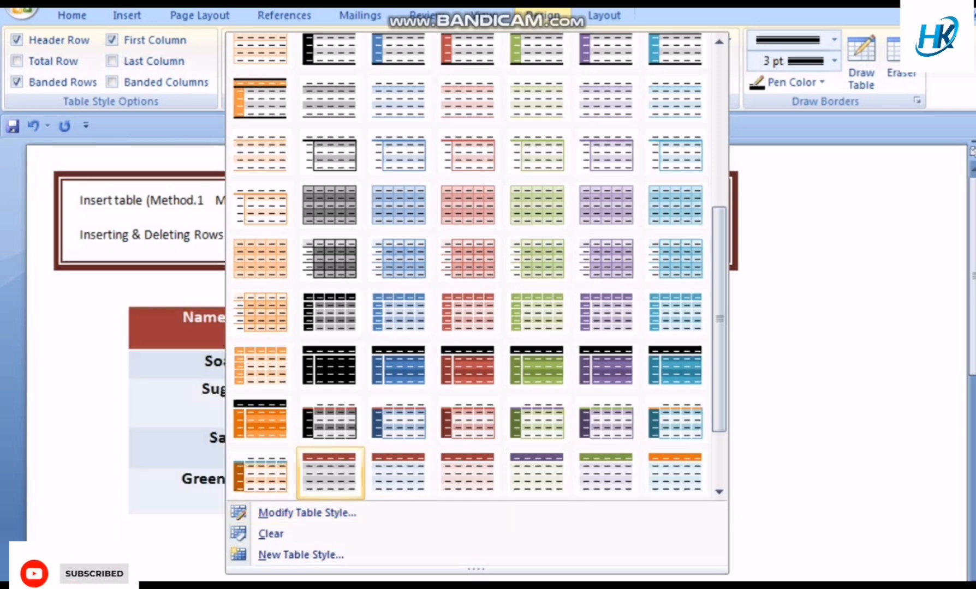
pyautogui.click(329, 473)
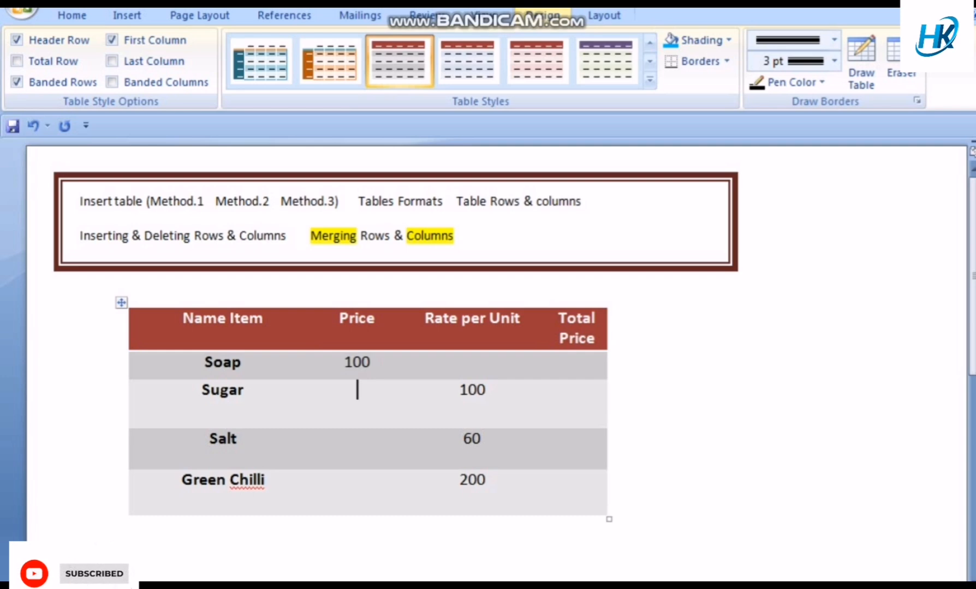
pyautogui.click(323, 398)
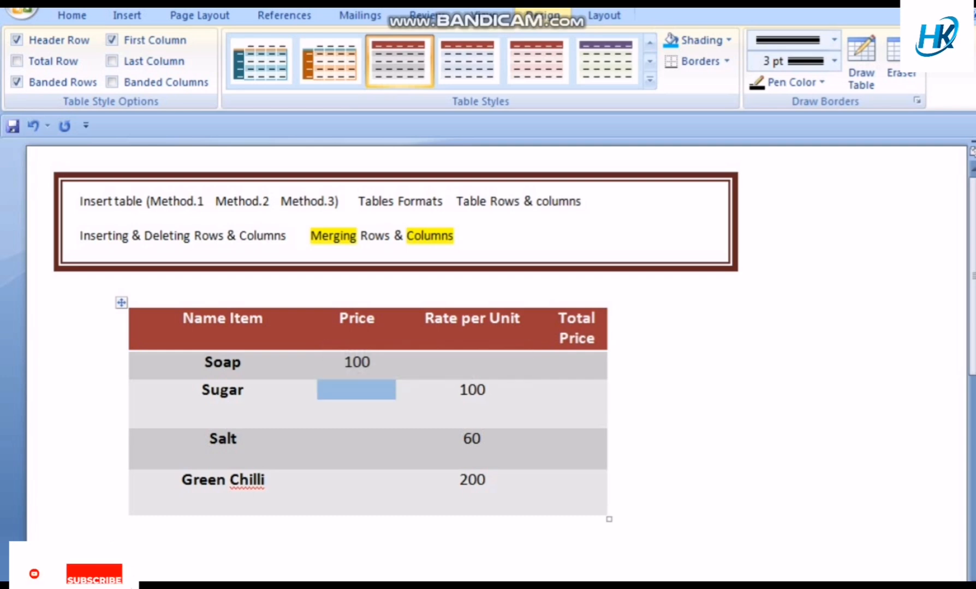
pyautogui.click(121, 302)
pyautogui.rightClick(122, 303)
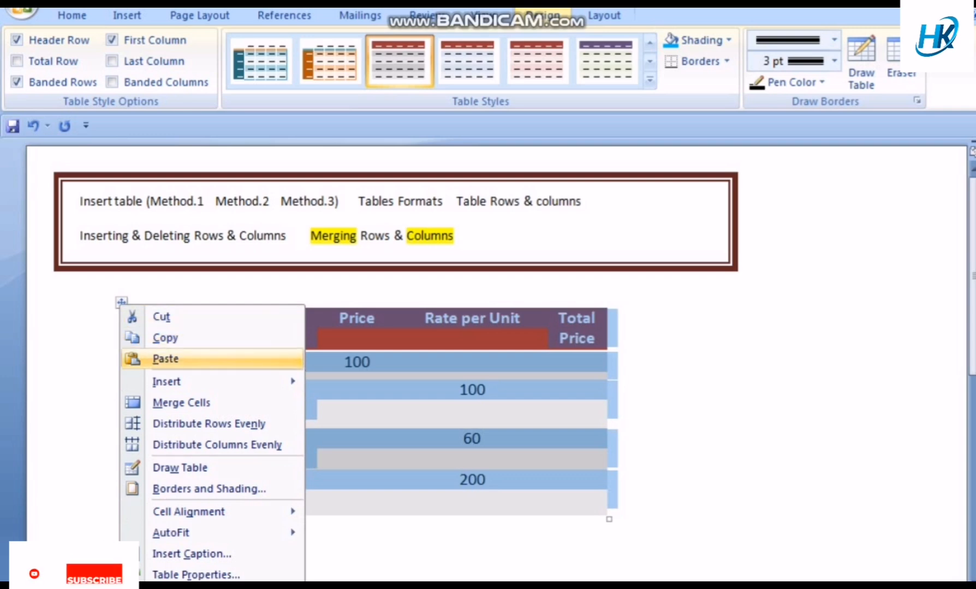
pyautogui.click(376, 366)
pyautogui.click(376, 364)
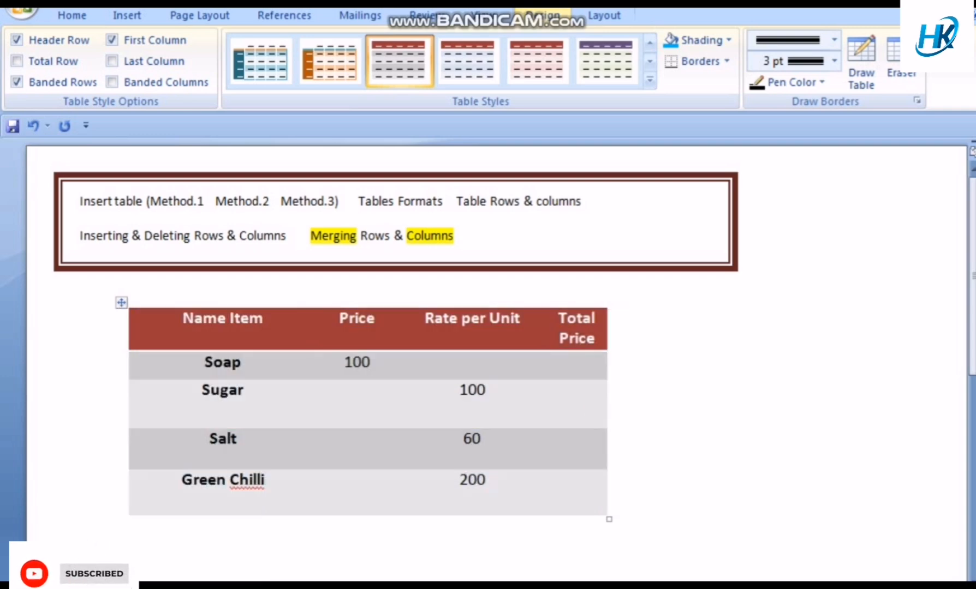
pyautogui.doubleClick(230, 363)
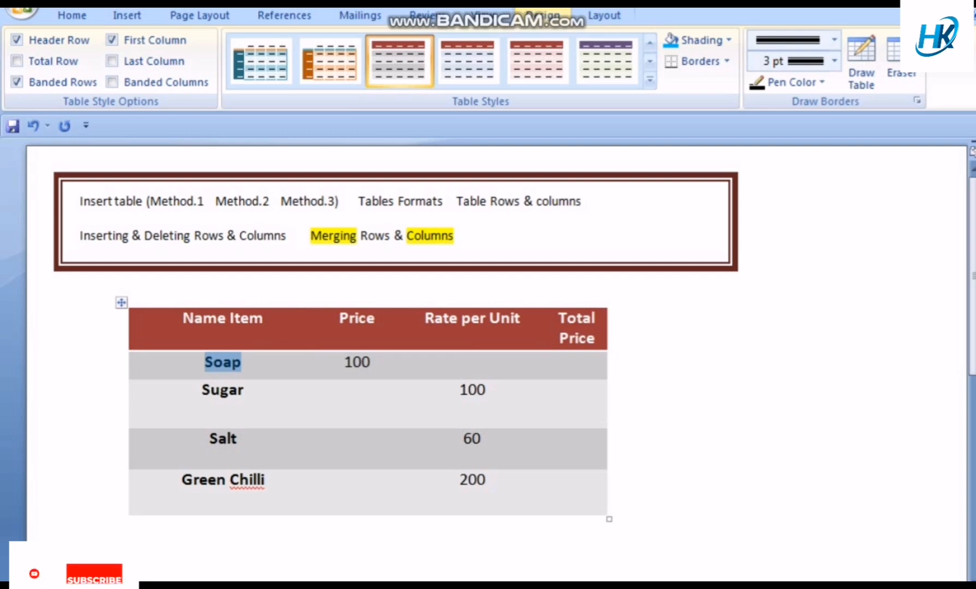
pyautogui.rightClick(122, 302)
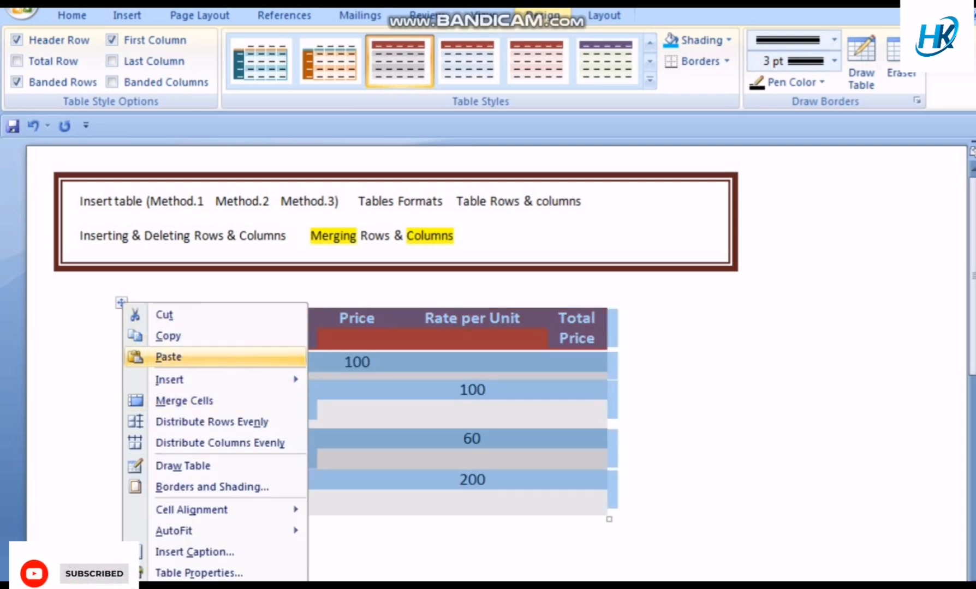
pyautogui.click(376, 365)
pyautogui.click(205, 362)
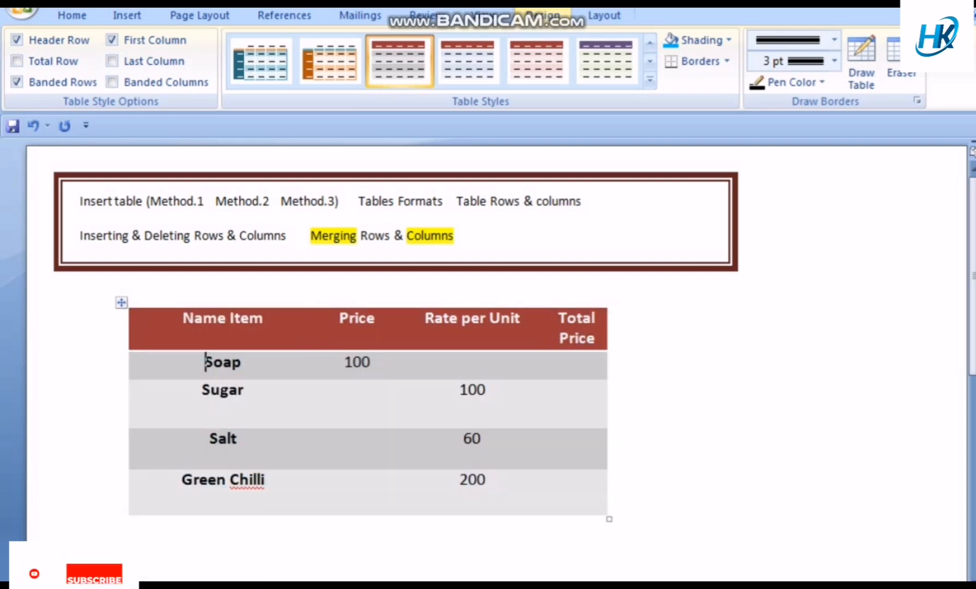
# Step: Copy the Soap cell and paste it as a cell into the Price column of the Sugar row
pyautogui.moveTo(206, 362); pyautogui.dragTo(246, 362)
pyautogui.rightClick(213, 361)
pyautogui.click(230, 393)
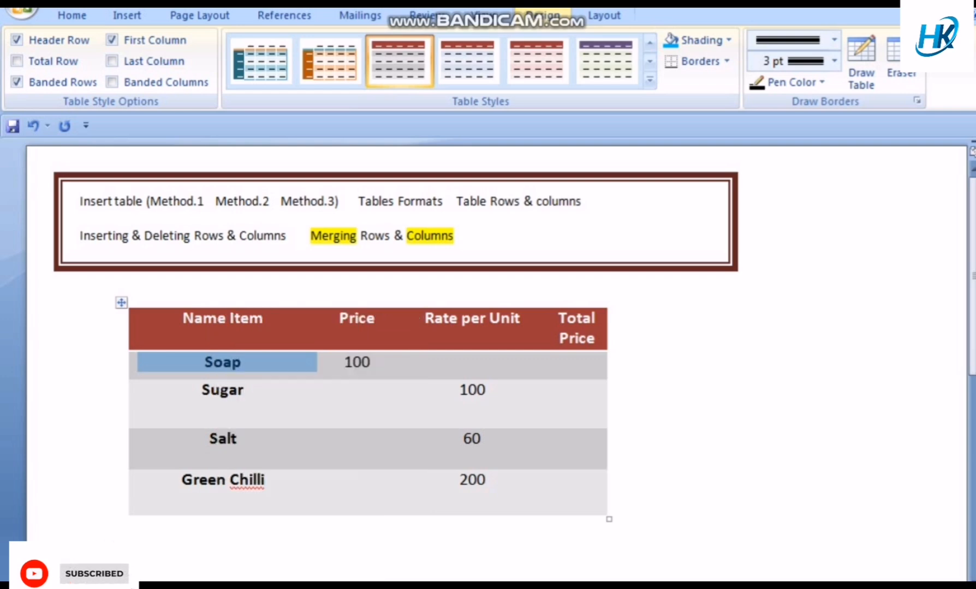
pyautogui.click(356, 391)
pyautogui.rightClick(334, 407)
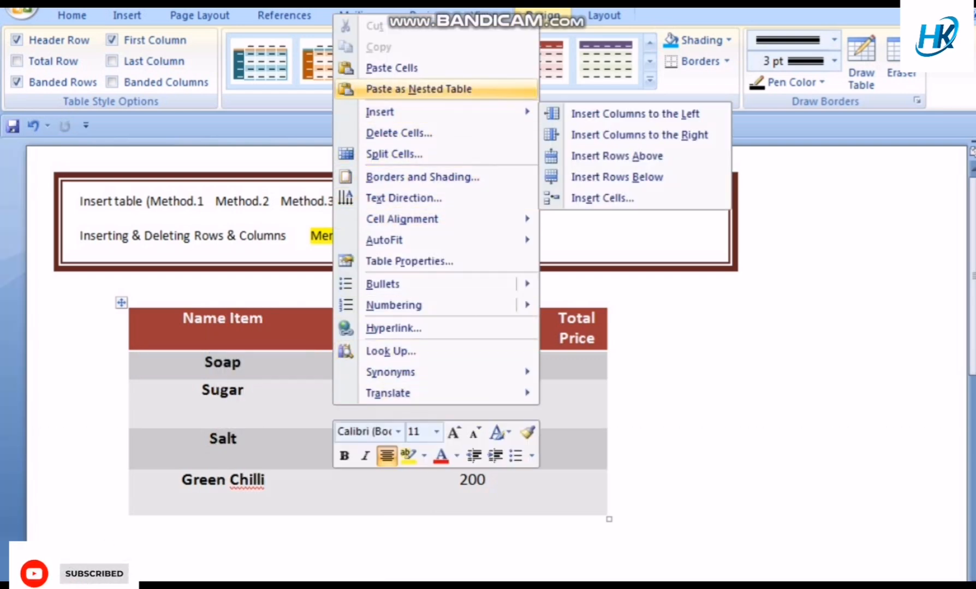
pyautogui.click(392, 68)
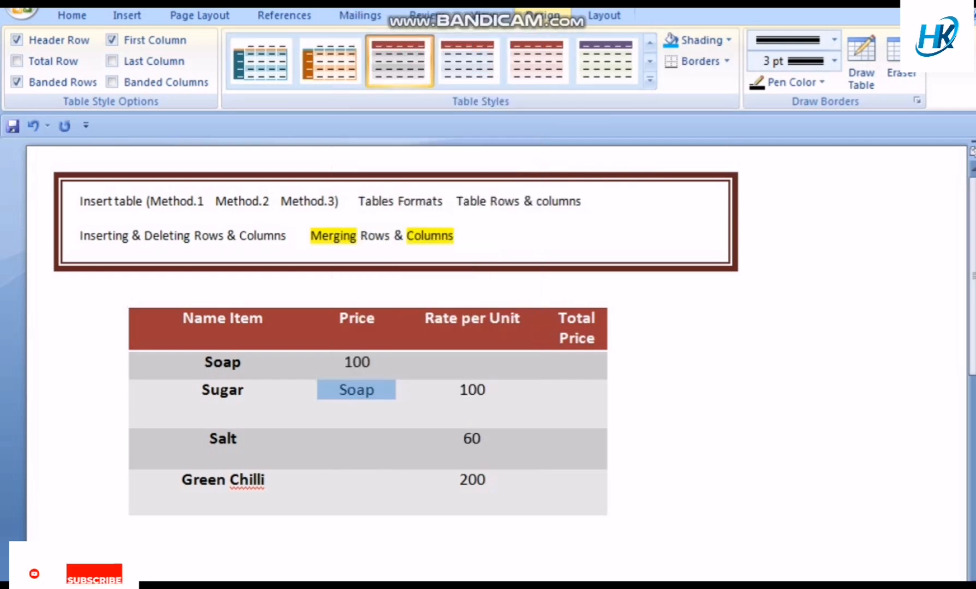
pyautogui.click(366, 390)
pyautogui.click(358, 439)
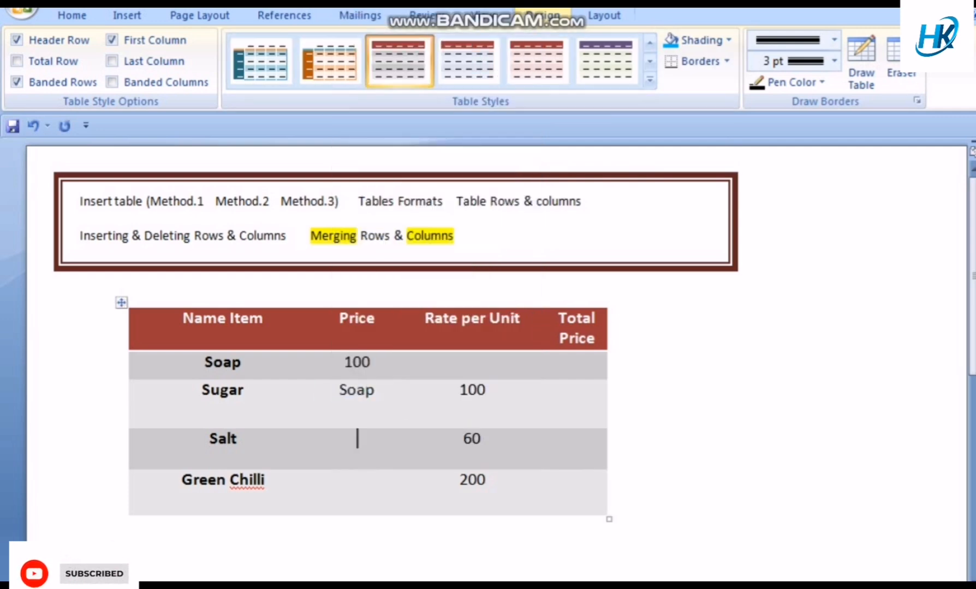